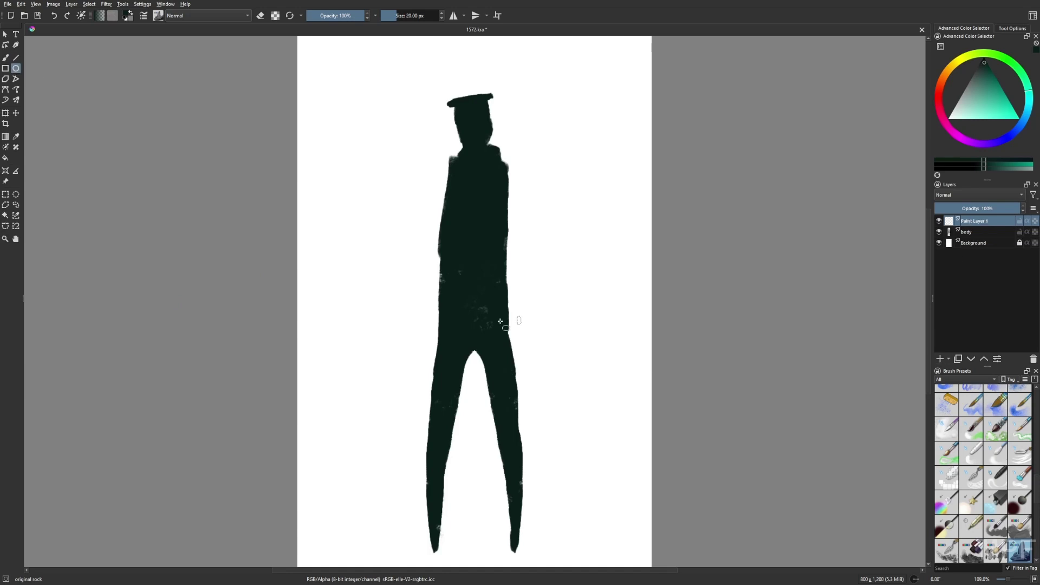
# Step: Draw a large filled dark circle on Paint Layer 1 and move it down so it covers the figure's torso
pyautogui.moveTo(338, 81); pyautogui.dragTo(633, 385)
pyautogui.hotkey('ctrl', 't')
pyautogui.moveTo(527, 293)
pyautogui.mouseDown()
pyautogui.moveTo(509, 357)
pyautogui.moveTo(522, 421)
pyautogui.moveTo(529, 416)
pyautogui.mouseUp()
pyautogui.press('Return')
# Step: Erase the upper part of the circle with a large round eraser, leaving a wide upturned crescent
pyautogui.press('b')
pyautogui.hotkey('shift', 'BackSpace')
pyautogui.rightClick(620, 405)
pyautogui.click(620, 355)
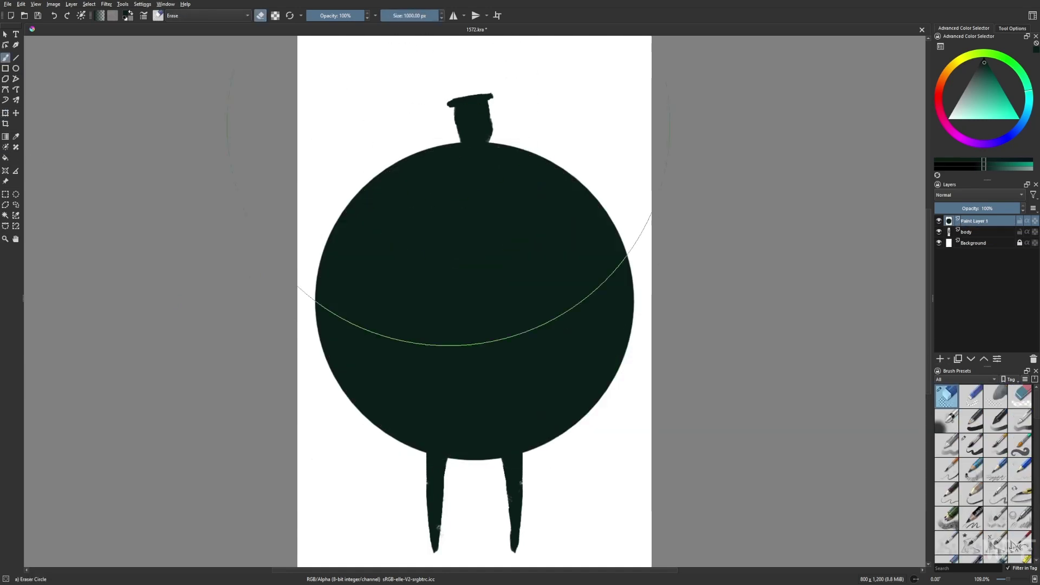
pyautogui.click(474, 244)
pyautogui.hotkey('ctrl', 'z')
pyautogui.rightClick(632, 325)
pyautogui.click(662, 291)
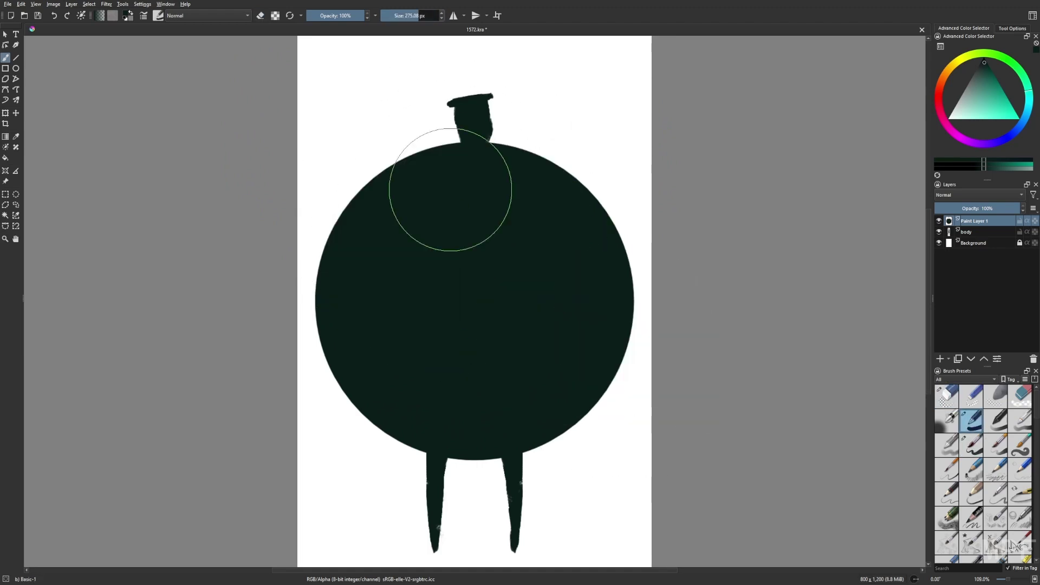
pyautogui.click(439, 217)
# Step: Draw straight dark cords from the figure's shoulders to both tips of the crescent
pyautogui.rightClick(700, 332)
pyautogui.click(650, 368)
pyautogui.press('v')
pyautogui.moveTo(329, 333); pyautogui.dragTo(474, 157)
pyautogui.moveTo(501, 157); pyautogui.dragTo(615, 238)
pyautogui.moveTo(329, 334)
pyautogui.mouseDown()
pyautogui.moveTo(493, 149)
pyautogui.moveTo(433, 211)
pyautogui.mouseUp()
# Step: Broaden the figure's shoulders on the body layer with the Garner Knife Maybe brush
pyautogui.click(966, 232)
pyautogui.press('b')
pyautogui.rightClick(464, 343)
pyautogui.click(464, 255)
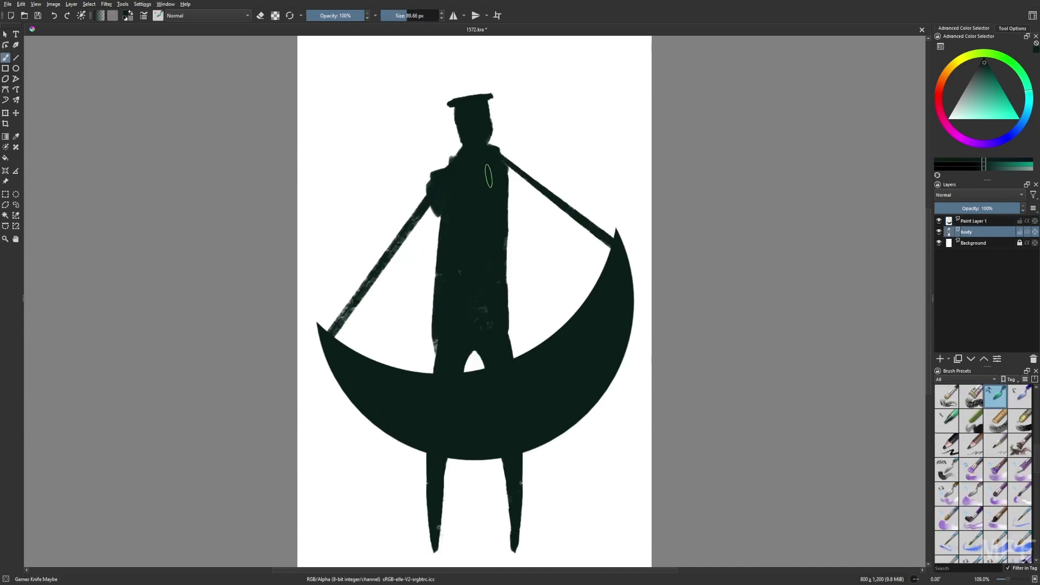
pyautogui.moveTo(490, 168); pyautogui.dragTo(520, 206)
pyautogui.moveTo(458, 141)
pyautogui.mouseDown()
pyautogui.moveTo(466, 87)
pyautogui.moveTo(496, 82)
pyautogui.moveTo(425, 212)
pyautogui.mouseUp()
pyautogui.moveTo(512, 144); pyautogui.dragTo(515, 174)
# Step: Mirror the view, paint the coat's side down over the thighs and move the body layer above the crescent layer
pyautogui.press('m')
pyautogui.moveTo(433, 200)
pyautogui.mouseDown()
pyautogui.moveTo(432, 365)
pyautogui.moveTo(471, 363)
pyautogui.mouseUp()
pyautogui.hotkey('ctrl', 'pageup')
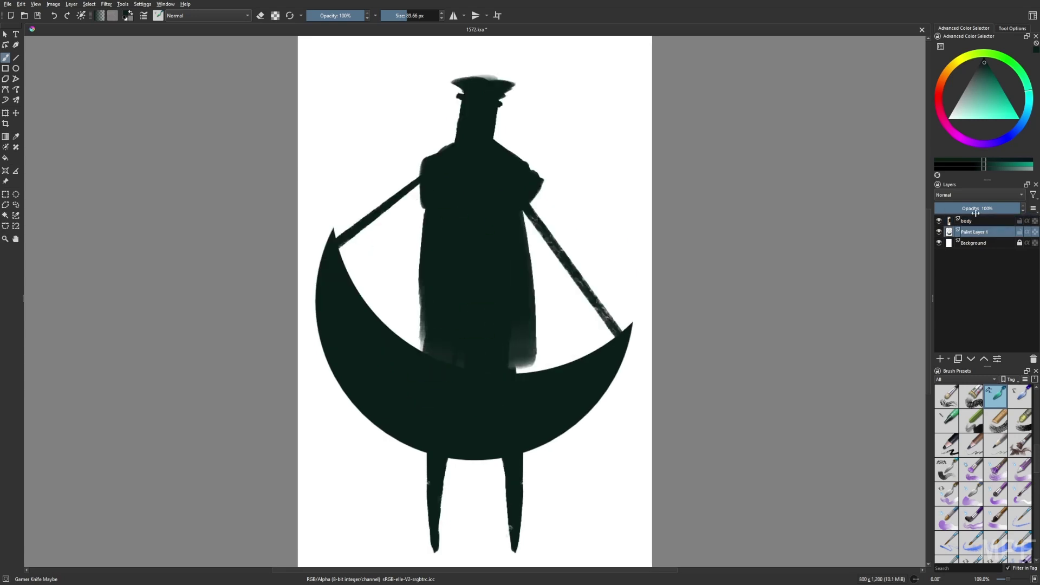
pyautogui.moveTo(428, 158); pyautogui.dragTo(404, 305)
pyautogui.hotkey('ctrl', 'z')
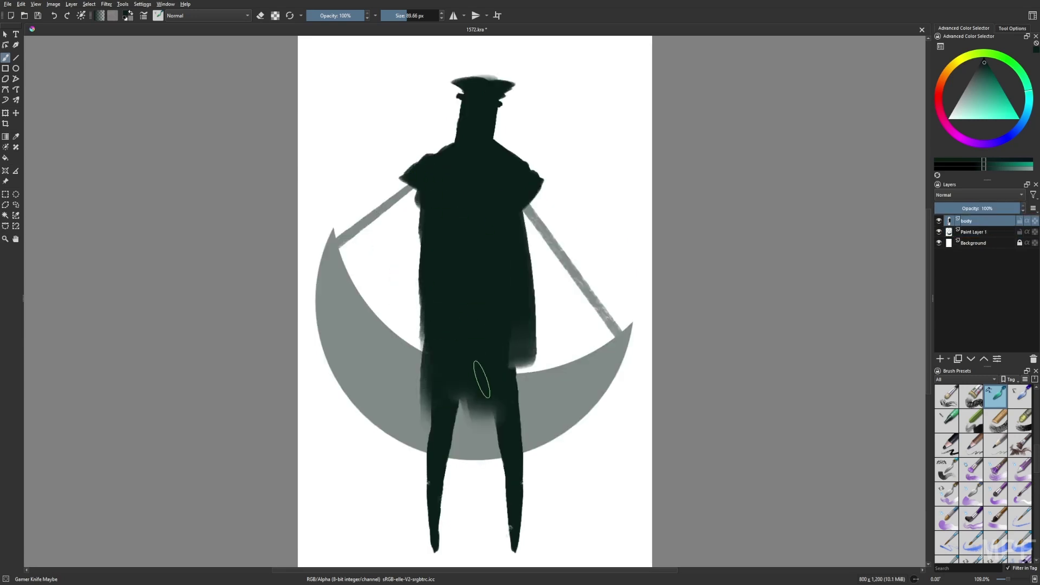
# Step: Paint a long thin arm hanging from the left shoulder with the original rock brush and trim its hand
pyautogui.press('/')
pyautogui.moveTo(417, 184); pyautogui.dragTo(403, 304)
pyautogui.moveTo(398, 201); pyautogui.dragTo(392, 309)
pyautogui.moveTo(395, 293)
pyautogui.mouseDown()
pyautogui.moveTo(403, 331)
pyautogui.moveTo(395, 431)
pyautogui.mouseUp()
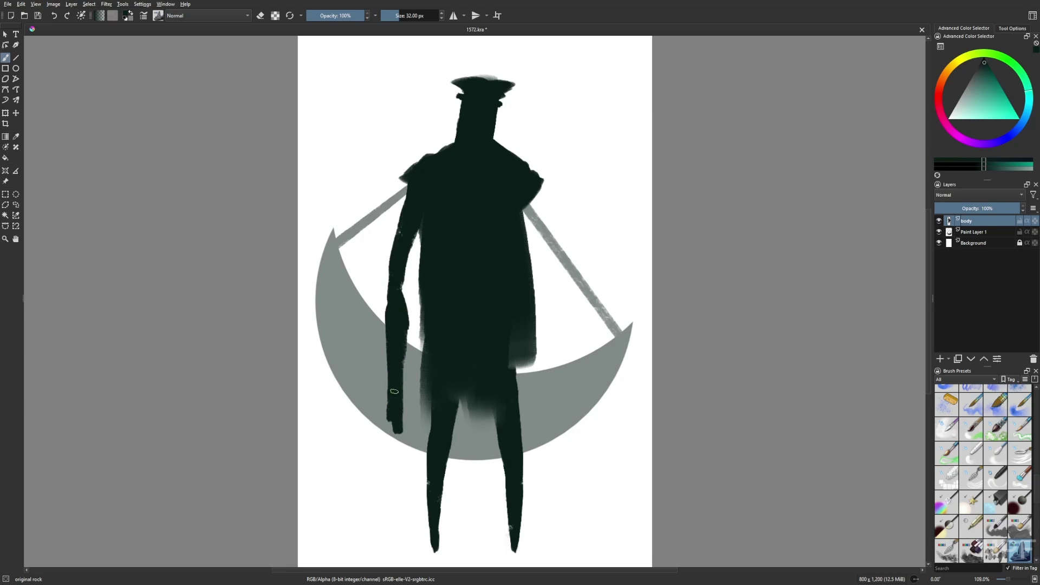
pyautogui.press('e')
pyautogui.moveTo(388, 392); pyautogui.dragTo(389, 421)
pyautogui.press('e')
# Step: Paint the matching second arm in mirrored view and start both hands
pyautogui.moveTo(524, 204); pyautogui.dragTo(535, 236)
pyautogui.press('m')
pyautogui.moveTo(409, 212); pyautogui.dragTo(406, 297)
pyautogui.moveTo(417, 210)
pyautogui.mouseDown()
pyautogui.moveTo(422, 340)
pyautogui.moveTo(407, 338)
pyautogui.moveTo(401, 295)
pyautogui.moveTo(389, 422)
pyautogui.mouseUp()
pyautogui.moveTo(396, 368); pyautogui.dragTo(403, 457)
pyautogui.moveTo(547, 431); pyautogui.dragTo(548, 458)
# Step: Paint thin claw-like fingers on both hands with the brush at 22 px, undoing and redrawing unsatisfactory strokes
pyautogui.press('[')
pyautogui.moveTo(400, 453); pyautogui.dragTo(402, 484)
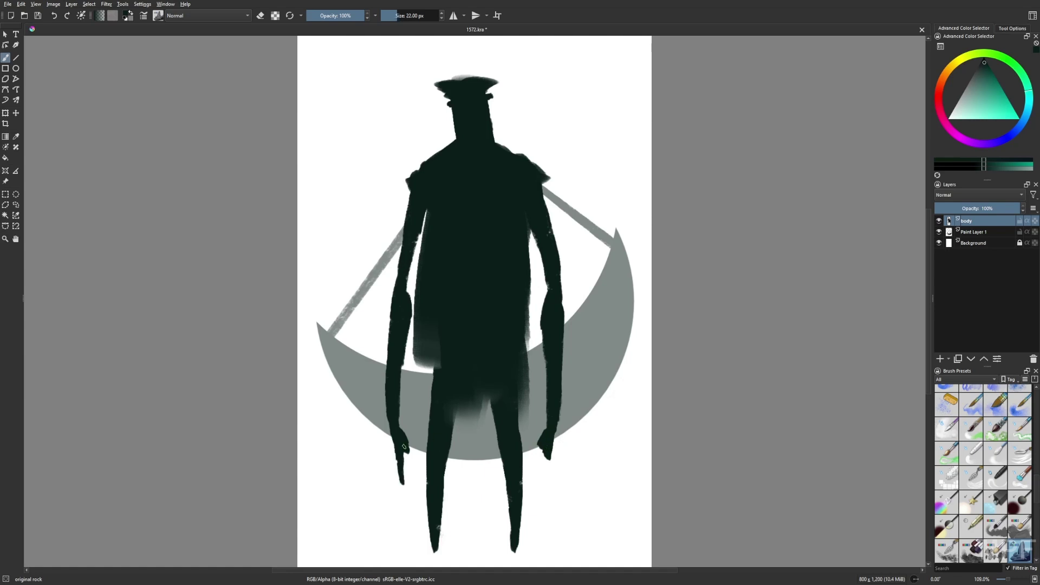
pyautogui.hotkey('ctrl', 'z')
pyautogui.hotkey('ctrl', 'z')
pyautogui.moveTo(395, 436); pyautogui.dragTo(399, 468)
pyautogui.press('m')
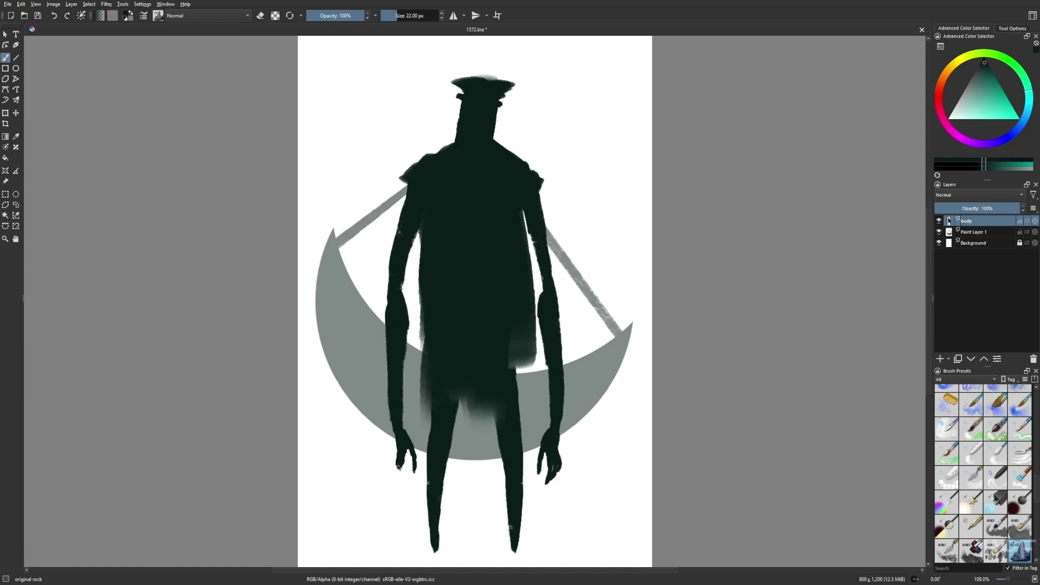
pyautogui.hotkey('ctrl', 'z')
pyautogui.moveTo(400, 456)
pyautogui.mouseDown()
pyautogui.moveTo(405, 485)
pyautogui.moveTo(394, 445)
pyautogui.moveTo(433, 523)
pyautogui.mouseUp()
# Step: Thicken both lower legs and extend them to the bottom edge of the canvas
pyautogui.scroll(-2, 475, 301)
pyautogui.moveTo(515, 463); pyautogui.dragTo(514, 523)
pyautogui.moveTo(523, 398); pyautogui.dragTo(510, 506)
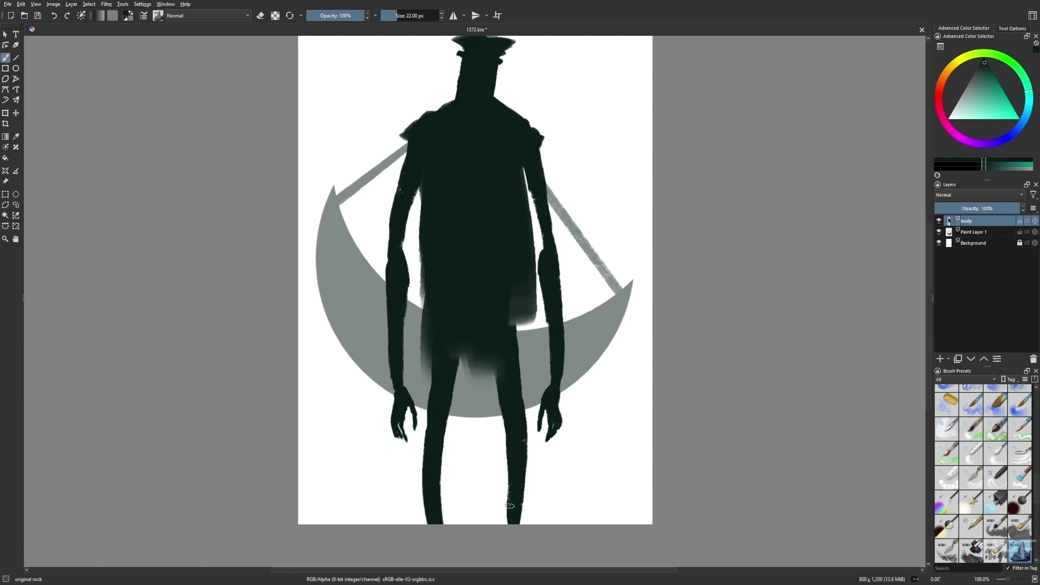
# Step: Thicken both upper arms with the Garner Knife Maybe brush and erase the shoulder edge to a smooth slope
pyautogui.press('2')
pyautogui.press('/')
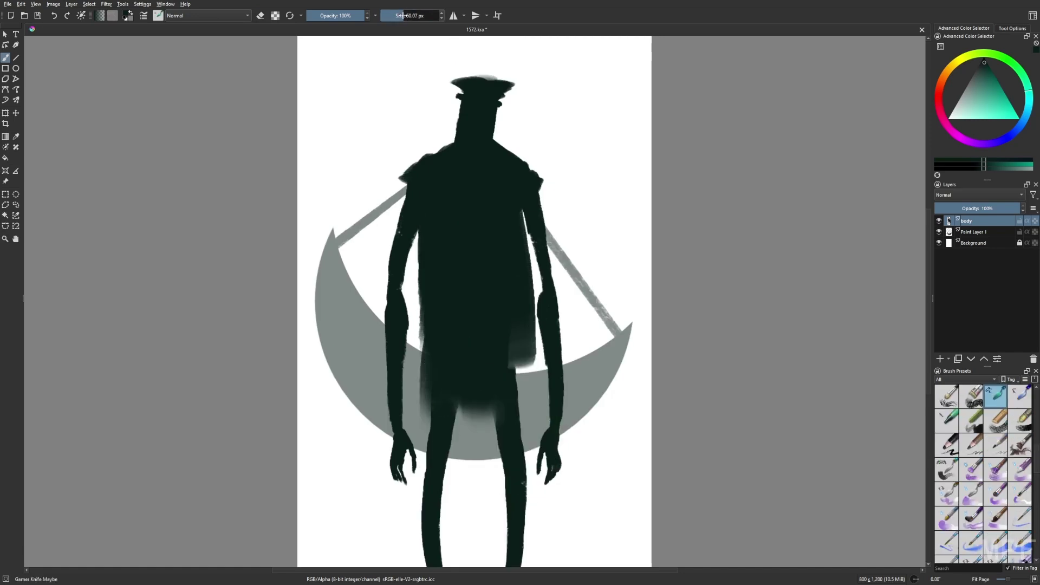
pyautogui.moveTo(402, 211)
pyautogui.mouseDown()
pyautogui.moveTo(415, 230)
pyautogui.moveTo(391, 265)
pyautogui.mouseUp()
pyautogui.moveTo(388, 303); pyautogui.dragTo(389, 252)
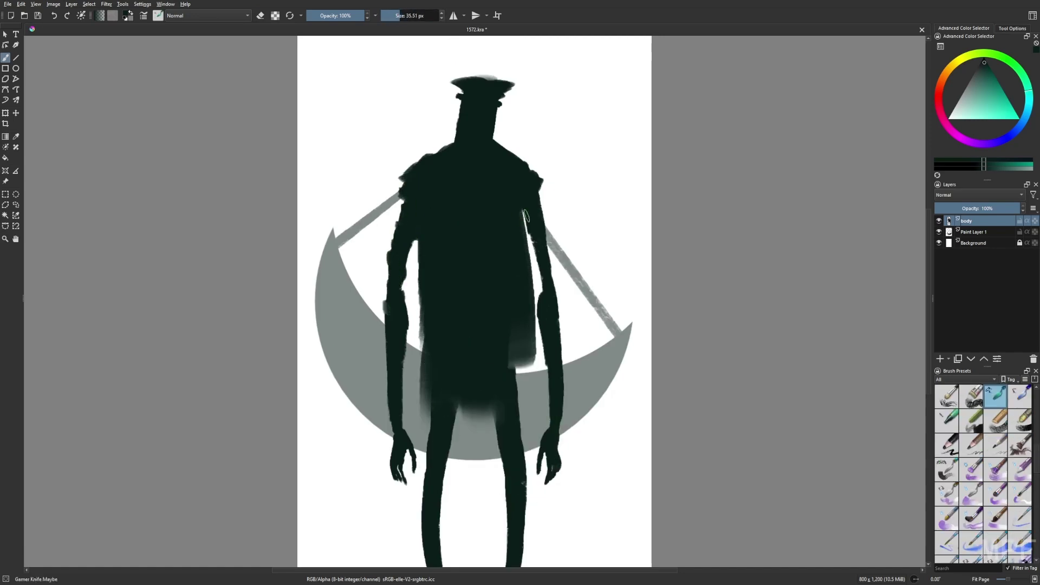
pyautogui.moveTo(526, 209)
pyautogui.mouseDown()
pyautogui.moveTo(539, 223)
pyautogui.moveTo(545, 292)
pyautogui.mouseUp()
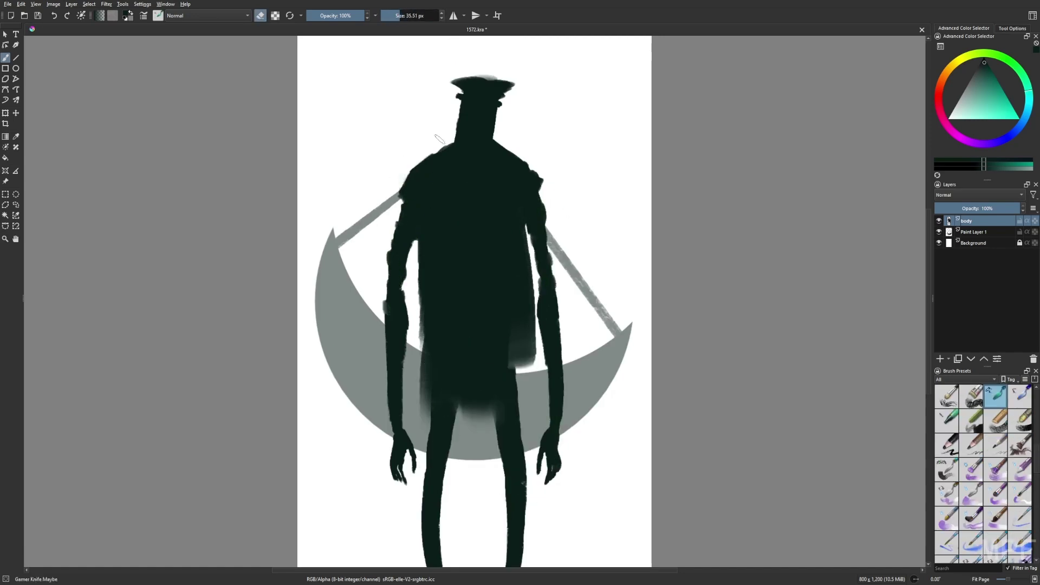
pyautogui.moveTo(437, 138); pyautogui.dragTo(402, 179)
# Step: Paint a longer ragged coat hem over the thighs and widen the coat's sides, checking in mirrored view
pyautogui.moveTo(514, 379)
pyautogui.mouseDown()
pyautogui.moveTo(517, 342)
pyautogui.moveTo(525, 386)
pyautogui.mouseUp()
pyautogui.moveTo(452, 431)
pyautogui.mouseDown()
pyautogui.moveTo(494, 379)
pyautogui.moveTo(423, 327)
pyautogui.moveTo(431, 400)
pyautogui.moveTo(520, 308)
pyautogui.mouseUp()
pyautogui.moveTo(414, 243); pyautogui.dragTo(417, 401)
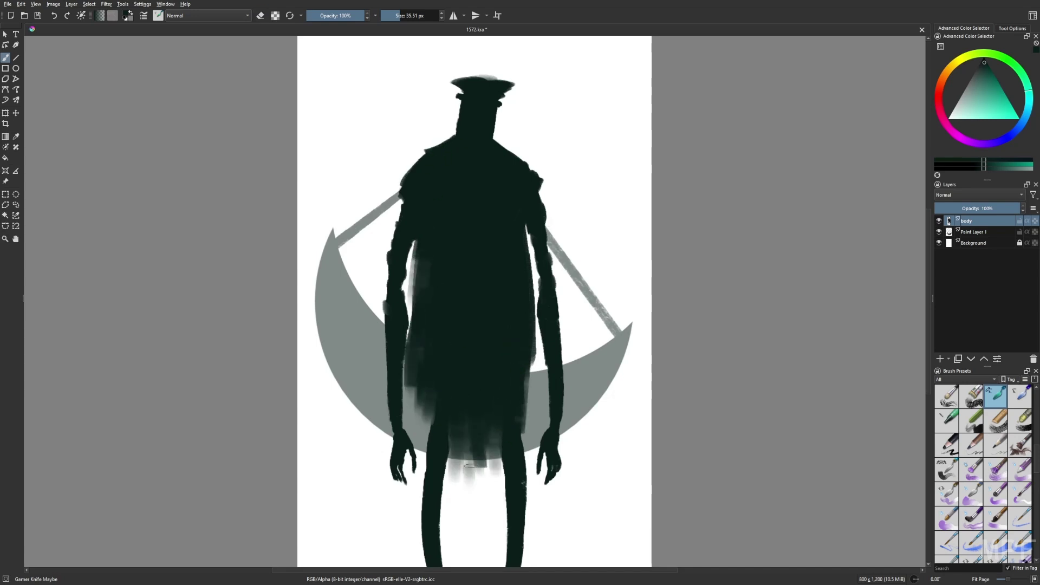
pyautogui.press('m')
pyautogui.moveTo(419, 342); pyautogui.dragTo(423, 411)
pyautogui.moveTo(531, 241); pyautogui.dragTo(536, 303)
# Step: Reshape the cap into two horn-like points and clean up the sides of the head and neck with brush and eraser
pyautogui.press('e')
pyautogui.moveTo(493, 103)
pyautogui.mouseDown()
pyautogui.moveTo(449, 81)
pyautogui.moveTo(482, 80)
pyautogui.moveTo(433, 84)
pyautogui.moveTo(490, 133)
pyautogui.mouseUp()
pyautogui.press('e')
pyautogui.moveTo(447, 92)
pyautogui.mouseDown()
pyautogui.moveTo(455, 156)
pyautogui.moveTo(522, 297)
pyautogui.moveTo(478, 100)
pyautogui.moveTo(445, 118)
pyautogui.moveTo(513, 151)
pyautogui.moveTo(443, 112)
pyautogui.mouseUp()
pyautogui.press('e')
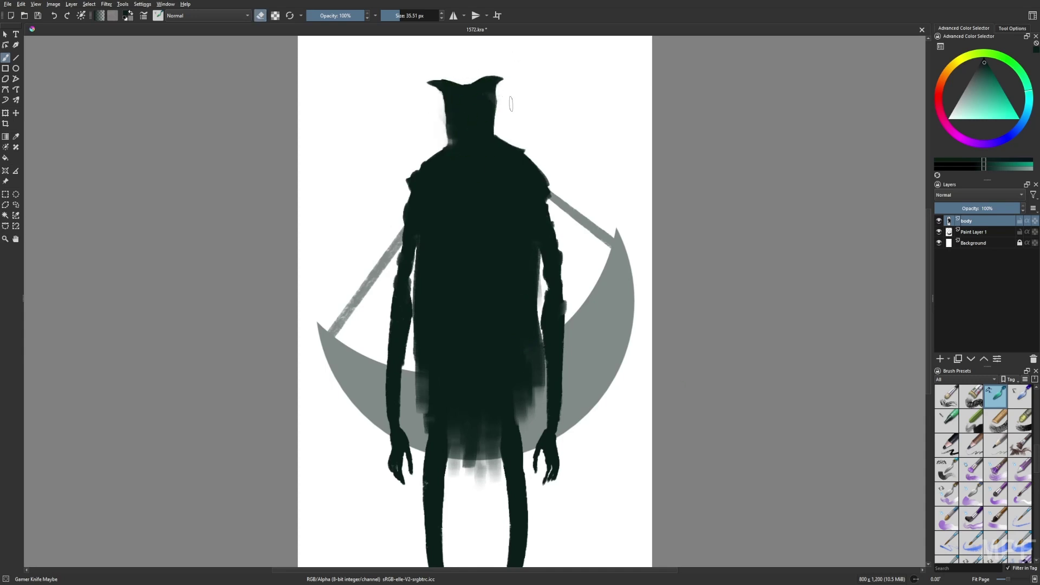
pyautogui.moveTo(496, 87)
pyautogui.mouseDown()
pyautogui.moveTo(496, 120)
pyautogui.moveTo(435, 119)
pyautogui.moveTo(443, 140)
pyautogui.mouseUp()
pyautogui.press('e')
pyautogui.press('e')
pyautogui.moveTo(496, 105); pyautogui.dragTo(495, 119)
pyautogui.press('e')
pyautogui.moveTo(443, 90); pyautogui.dragTo(443, 110)
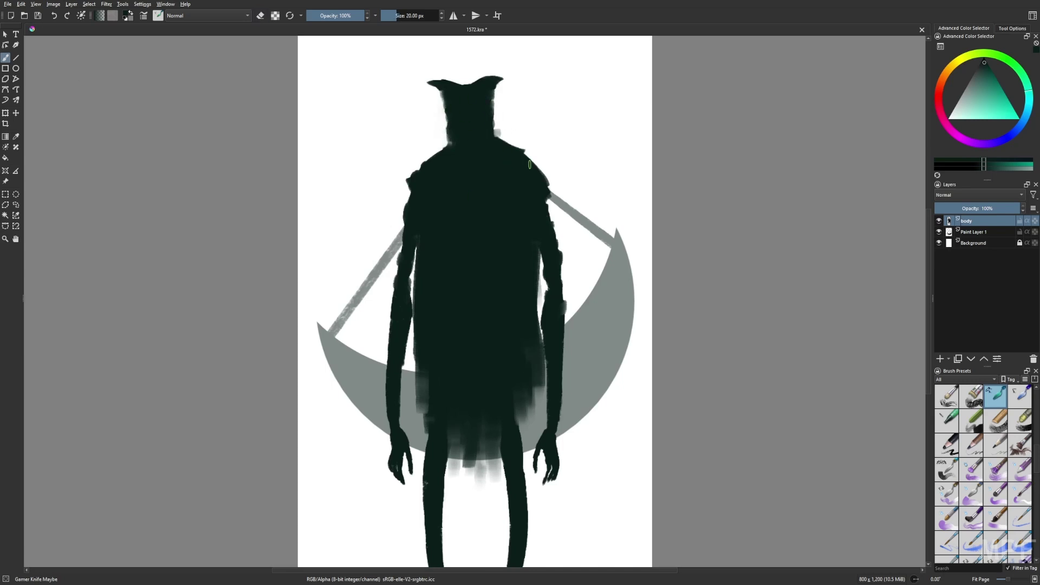
pyautogui.moveTo(499, 133); pyautogui.dragTo(442, 81)
# Step: Paint the coat down over the legs into a full-length robe and flip the view
pyautogui.moveTo(455, 520)
pyautogui.mouseDown()
pyautogui.moveTo(441, 366)
pyautogui.moveTo(522, 437)
pyautogui.moveTo(436, 552)
pyautogui.mouseUp()
pyautogui.press('m')
# Step: Select the arm on the left with a freehand outline and rotate it slightly away from the body
pyautogui.hotkey('ctrl', 'r')
pyautogui.moveTo(364, 477); pyautogui.dragTo(417, 472)
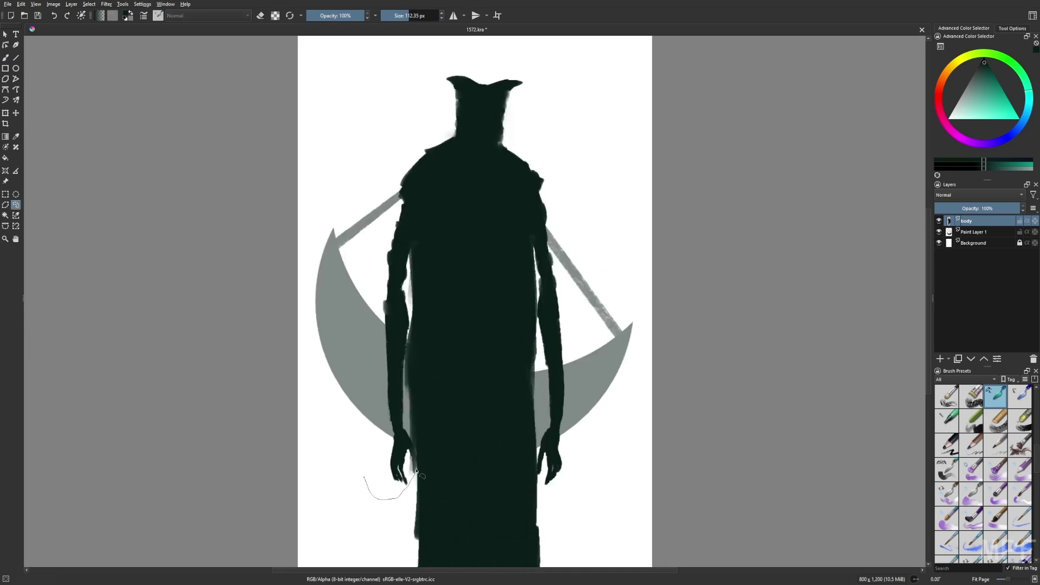
pyautogui.moveTo(410, 330)
pyautogui.mouseDown()
pyautogui.moveTo(402, 187)
pyautogui.moveTo(342, 471)
pyautogui.mouseUp()
pyautogui.hotkey('ctrl', 't')
pyautogui.moveTo(471, 437); pyautogui.dragTo(462, 466)
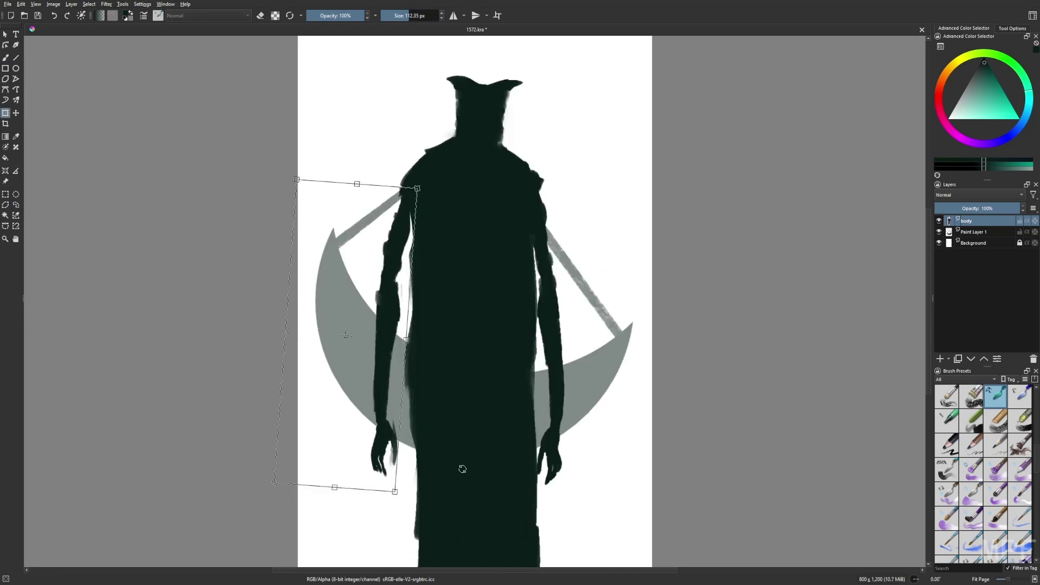
pyautogui.press('Return')
# Step: Select the arm on the right, rotate it outward to match the other, and clear the selection
pyautogui.moveTo(537, 467)
pyautogui.mouseDown()
pyautogui.moveTo(558, 205)
pyautogui.moveTo(627, 471)
pyautogui.mouseUp()
pyautogui.hotkey('ctrl', 't')
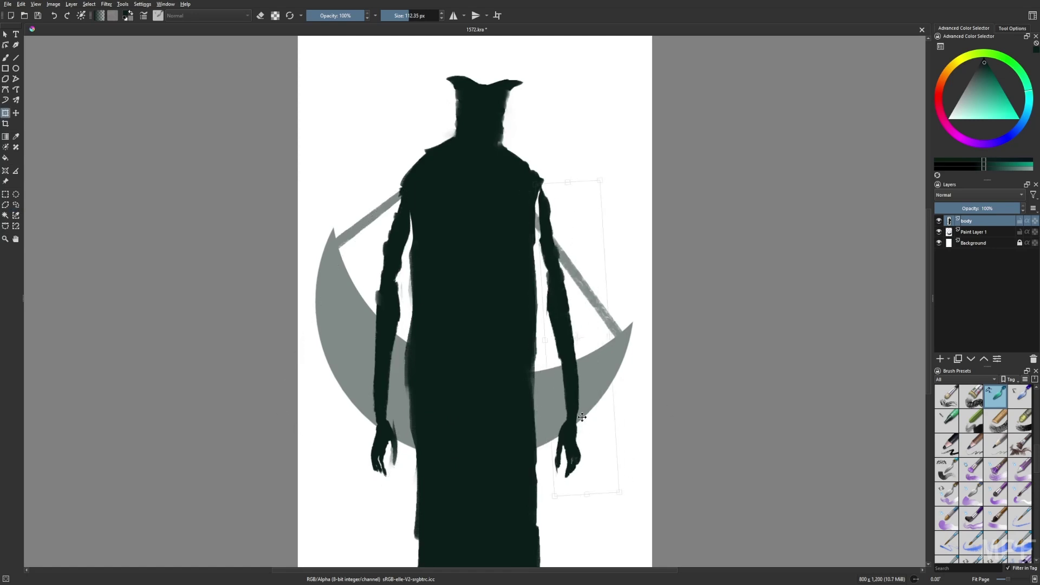
pyautogui.moveTo(631, 433); pyautogui.dragTo(592, 420)
pyautogui.press('Return')
pyautogui.hotkey('ctrl', 'shift', 'a')
# Step: Widen and straighten both sides of the robe from the armpits to the bottom edge with the 45 px brush
pyautogui.press('b')
pyautogui.moveTo(410, 228); pyautogui.dragTo(412, 423)
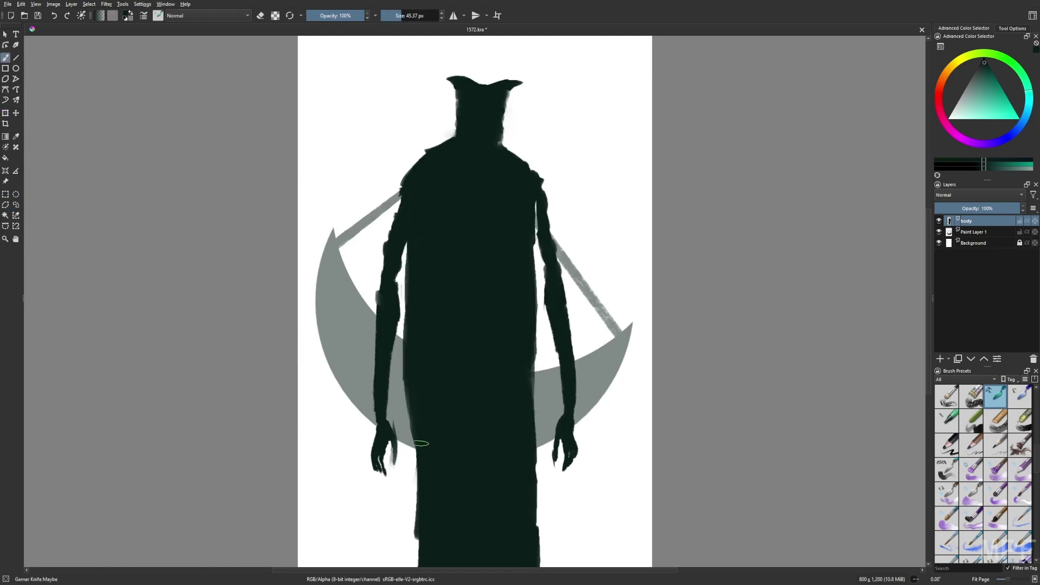
pyautogui.moveTo(403, 382); pyautogui.dragTo(408, 563)
pyautogui.moveTo(534, 564); pyautogui.dragTo(528, 200)
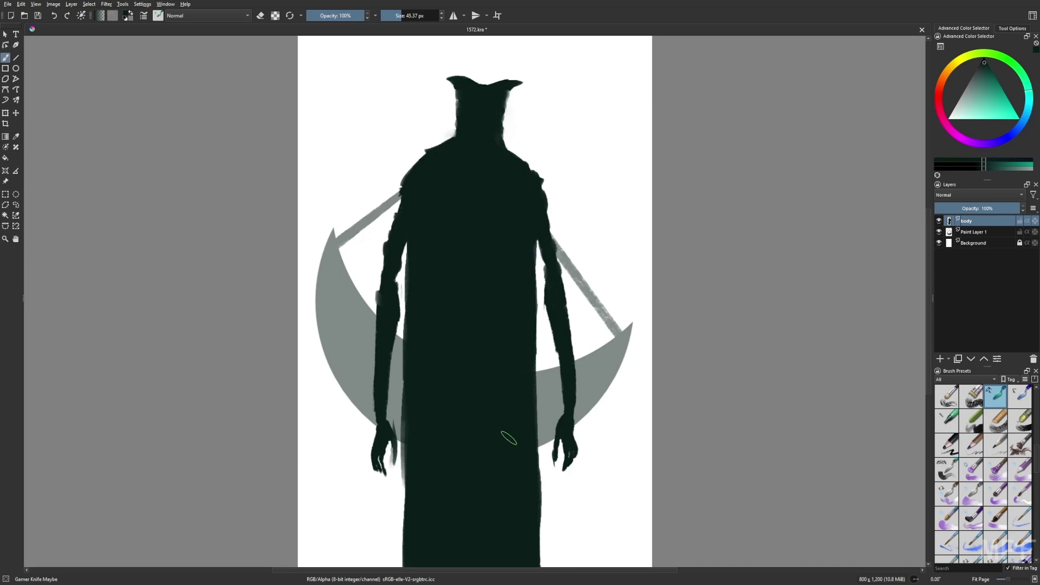
# Step: Clean up the hand beside the robe with a 15 px eraser and the original rock brush at 9 px
pyautogui.press('e')
pyautogui.click(390, 20)
pyautogui.write('15')
pyautogui.press('Return')
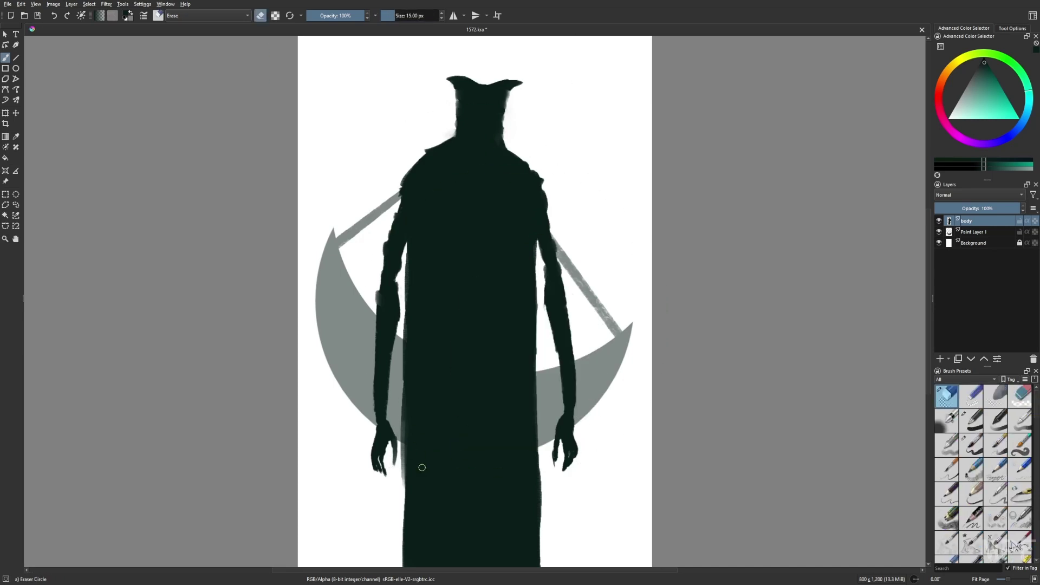
pyautogui.press('m')
pyautogui.press('/')
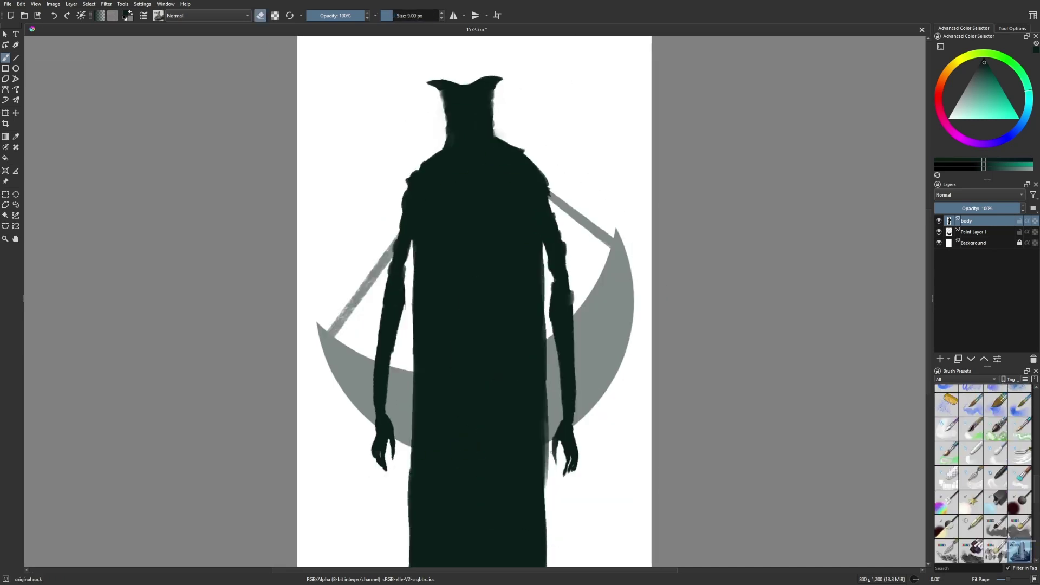
pyautogui.press('e')
pyautogui.moveTo(551, 452); pyautogui.dragTo(561, 465)
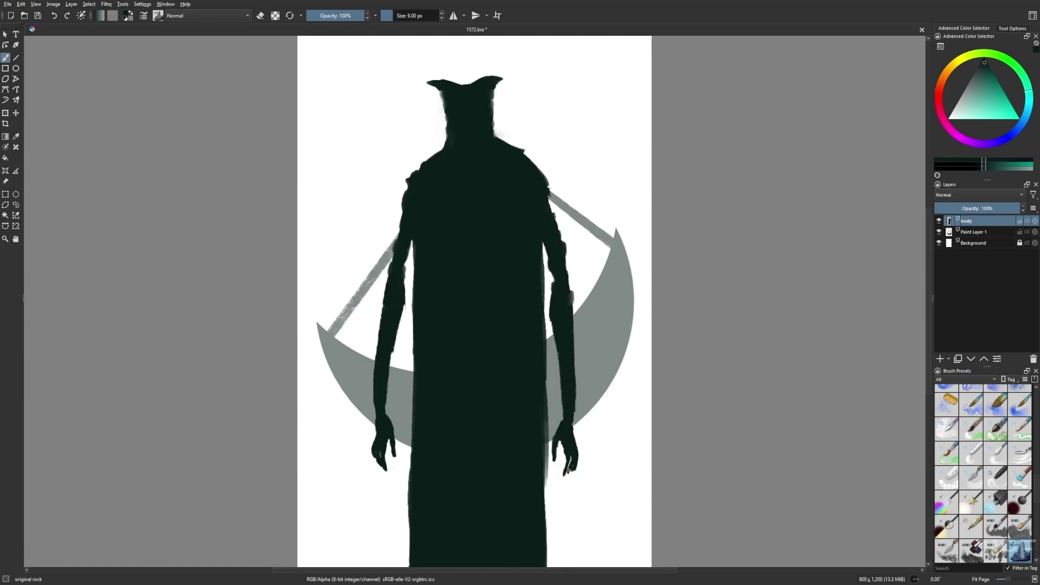
# Step: Paint the head as dark red wrappings and touch up its lower edge with the dark robe colour
pyautogui.press('/')
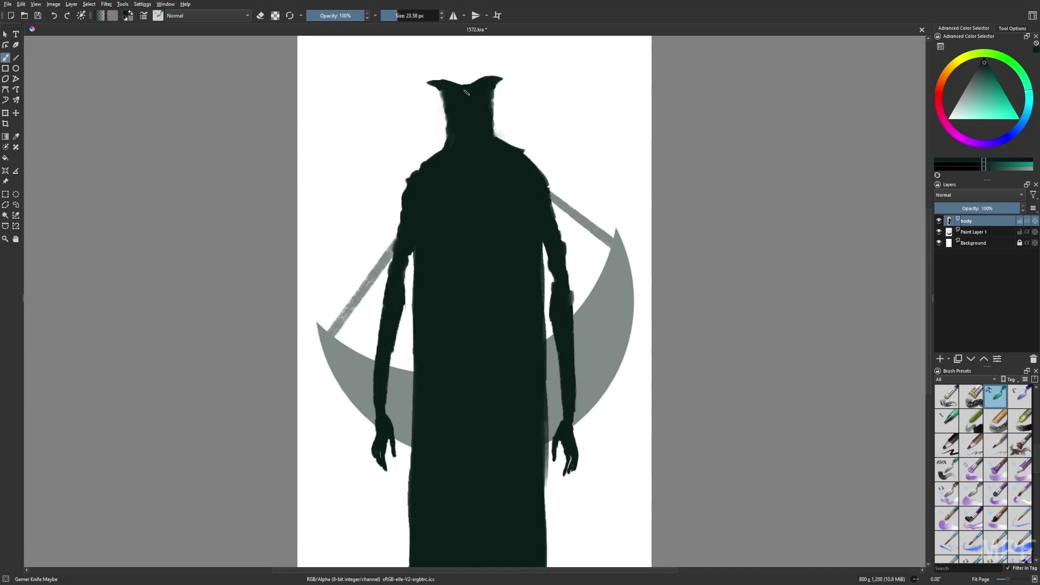
pyautogui.click(940, 101)
pyautogui.moveTo(447, 98)
pyautogui.mouseDown()
pyautogui.moveTo(465, 96)
pyautogui.moveTo(487, 142)
pyautogui.mouseUp()
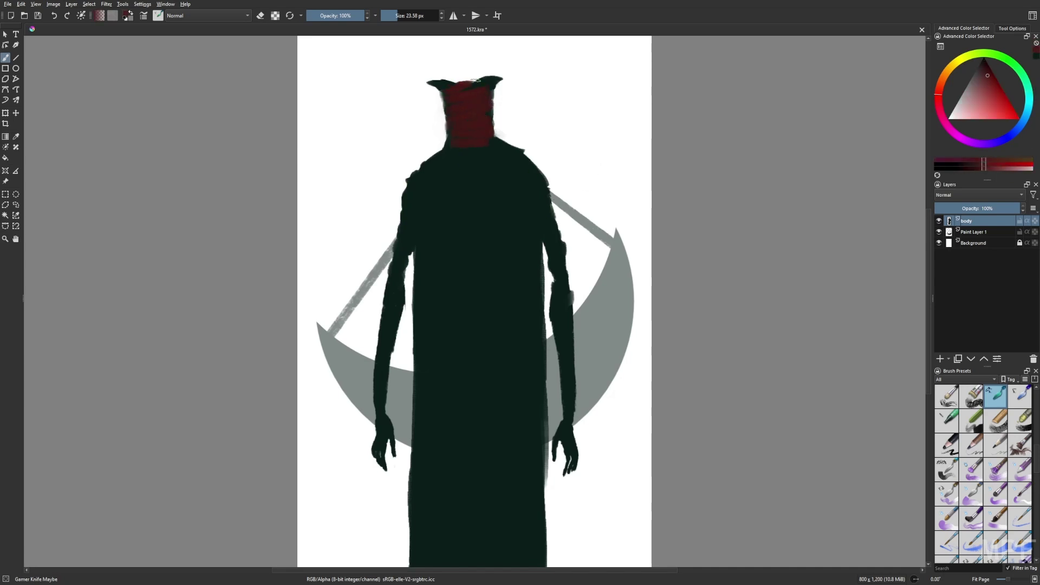
pyautogui.press('[')
pyautogui.press('[')
pyautogui.press('m')
pyautogui.rightClick(501, 195)
pyautogui.rightClick(493, 173)
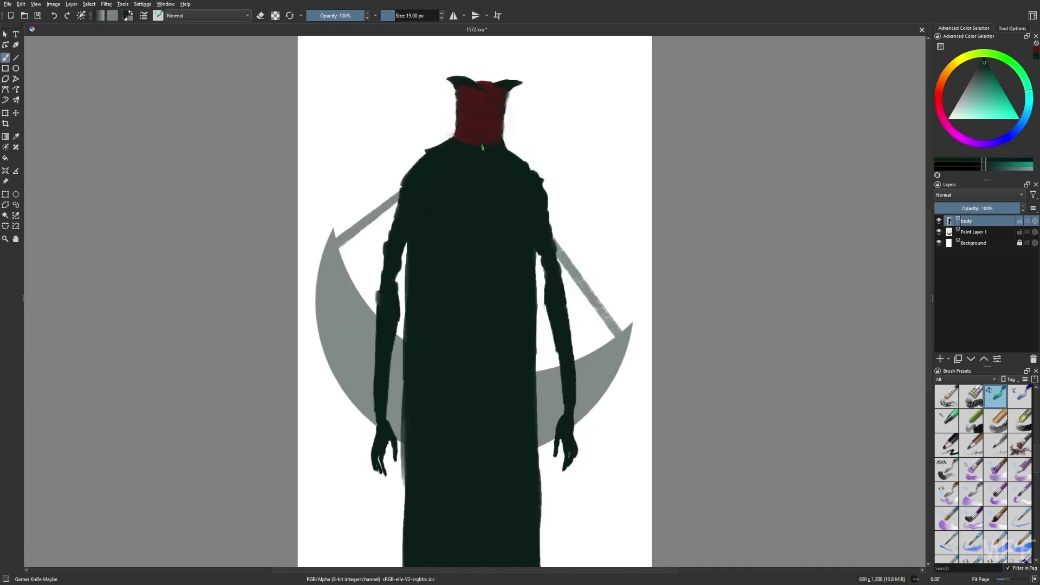
# Step: Paint dark red wrappings down both upper arms with the brush at 18 px and tidy the elbow edge
pyautogui.press(']')
pyautogui.press(']')
pyautogui.press(']')
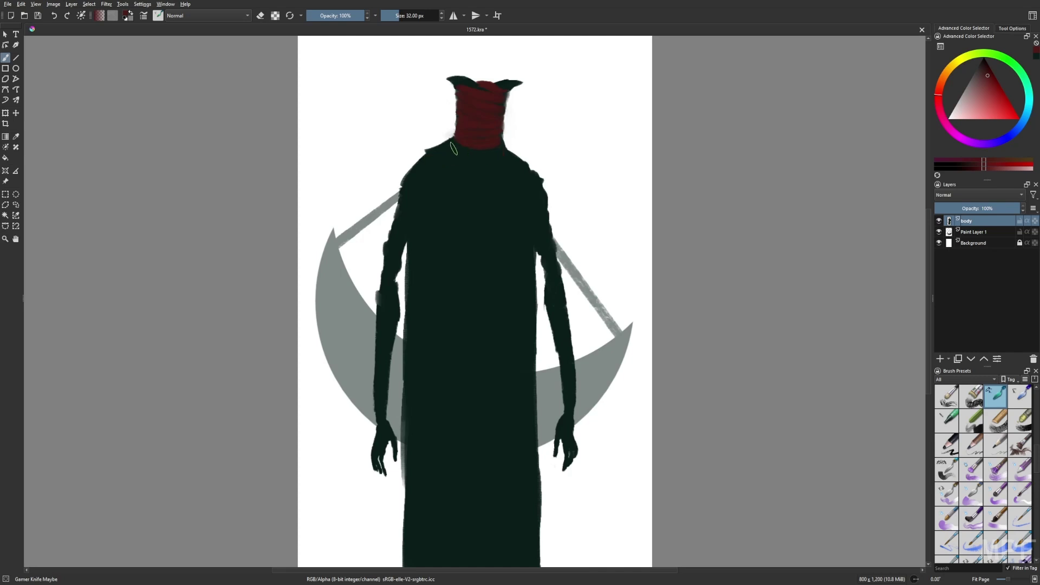
pyautogui.hotkey('ctrl', 'z')
pyautogui.press('[')
pyautogui.press('[')
pyautogui.press('m')
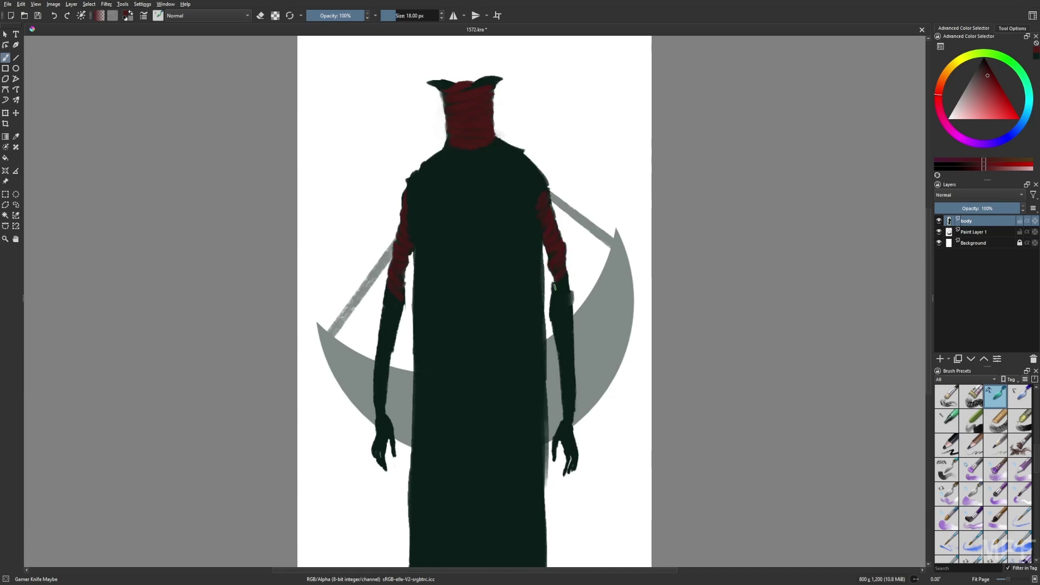
pyautogui.press('e')
pyautogui.moveTo(574, 296)
pyautogui.mouseDown()
pyautogui.moveTo(574, 305)
pyautogui.moveTo(574, 293)
pyautogui.mouseUp()
pyautogui.press('e')
pyautogui.hotkey('ctrl', 'shift', 'z')
# Step: Fill the back layer with dark teal and add a vertical gradient from light green at the top to dark teal
pyautogui.click(978, 90)
pyautogui.press('f')
pyautogui.hotkey('shift', 'BackSpace')
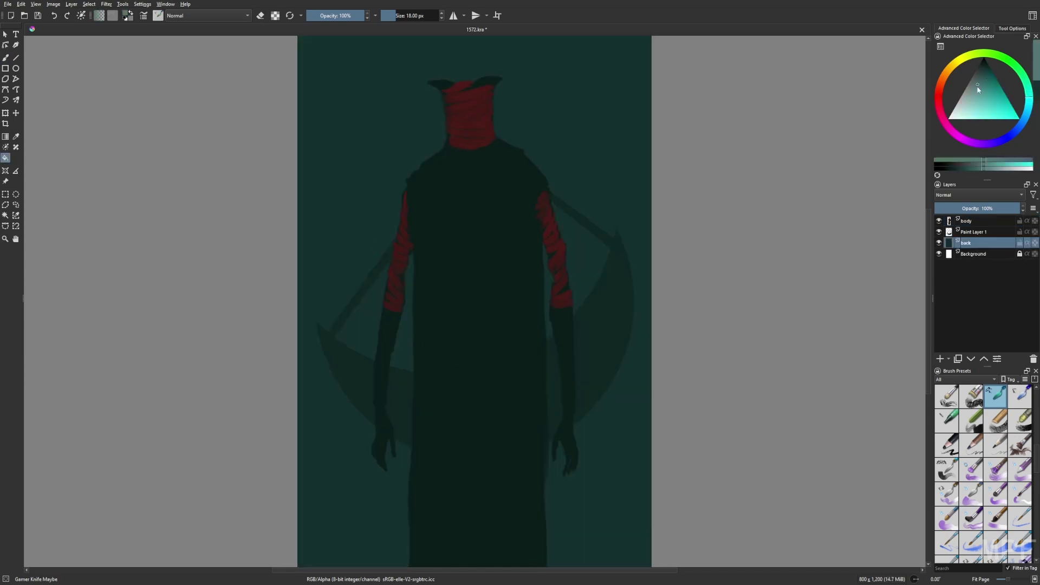
pyautogui.press('g')
pyautogui.moveTo(533, 48); pyautogui.dragTo(540, 488)
# Step: Rename Paint Layer 1 as crescent
pyautogui.doubleClick(972, 232)
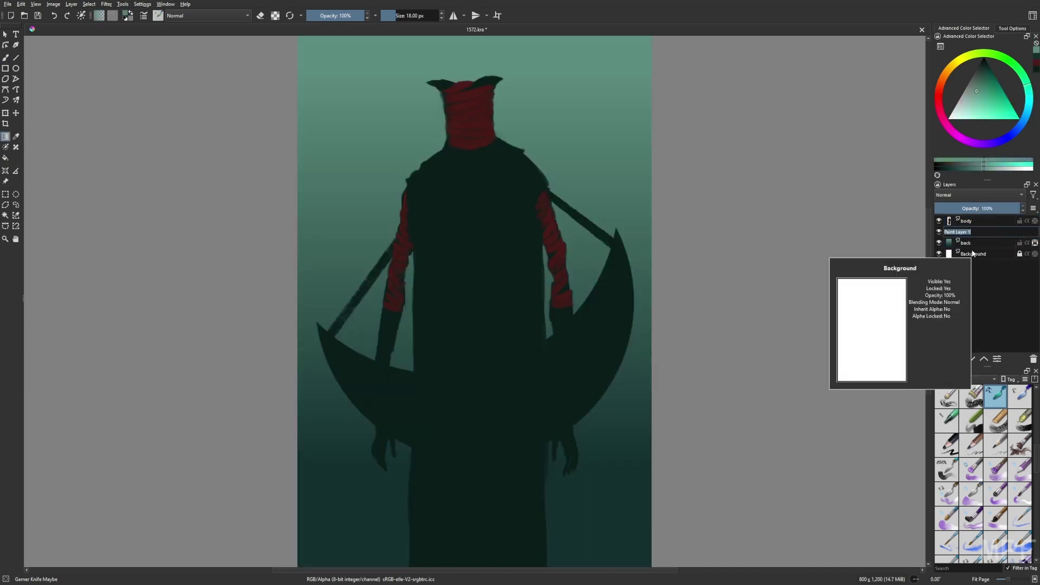
pyautogui.write('crescent')
pyautogui.press('Return')
# Step: Paint the crescent near-black so it stands apart from the robe
pyautogui.press('d')
pyautogui.rightClick(711, 223)
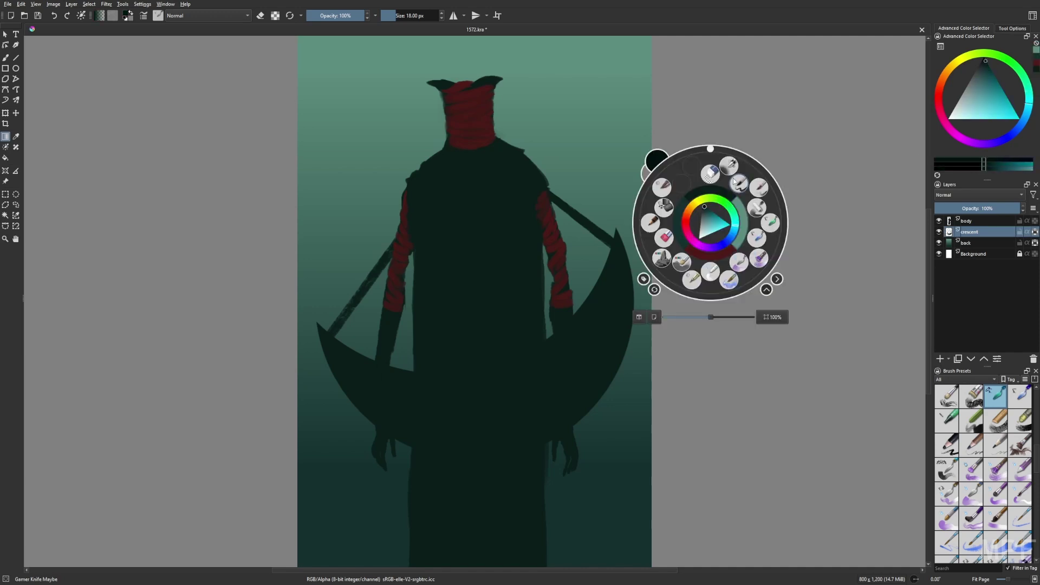
pyautogui.click(658, 165)
pyautogui.moveTo(325, 309); pyautogui.dragTo(392, 452)
pyautogui.moveTo(536, 342); pyautogui.dragTo(590, 339)
# Step: Paint the cords dark red and add dark red wrapped stripes to both ends of the crescent
pyautogui.rightClick(599, 383)
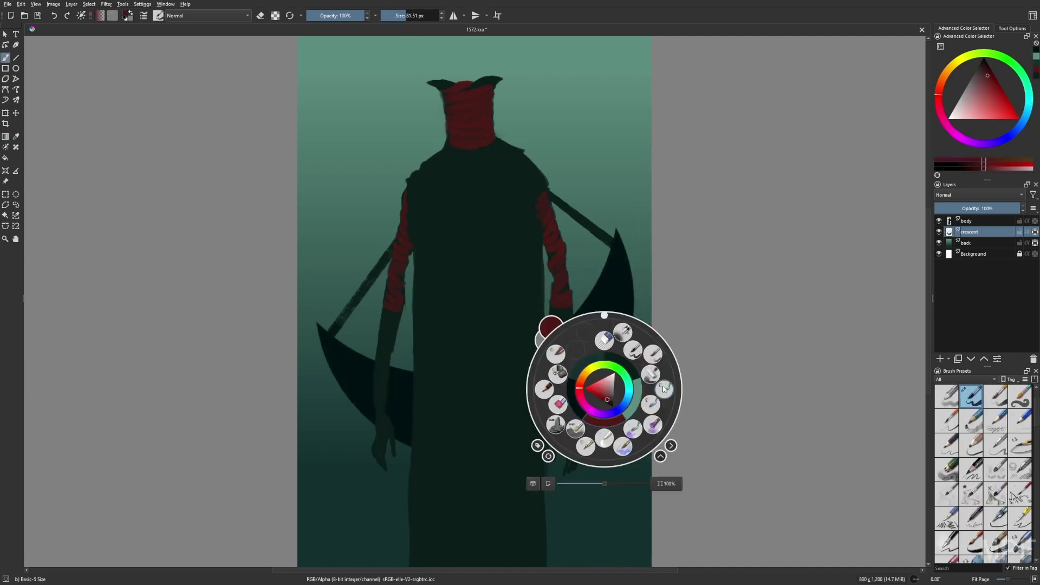
pyautogui.click(564, 348)
pyautogui.moveTo(321, 332)
pyautogui.mouseDown()
pyautogui.moveTo(343, 362)
pyautogui.moveTo(341, 382)
pyautogui.mouseUp()
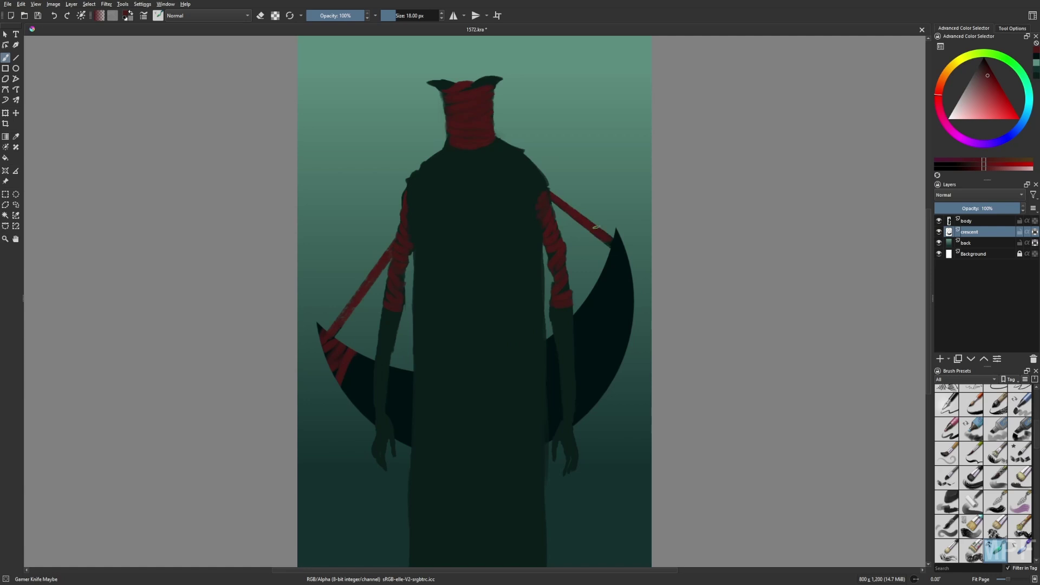
pyautogui.press('m')
pyautogui.moveTo(320, 269); pyautogui.dragTo(353, 299)
pyautogui.moveTo(585, 359); pyautogui.dragTo(607, 404)
pyautogui.press('[')
# Step: Shade the robe on the body layer with a near-black brush at 35% opacity and 81.51 px
pyautogui.press('pageup')
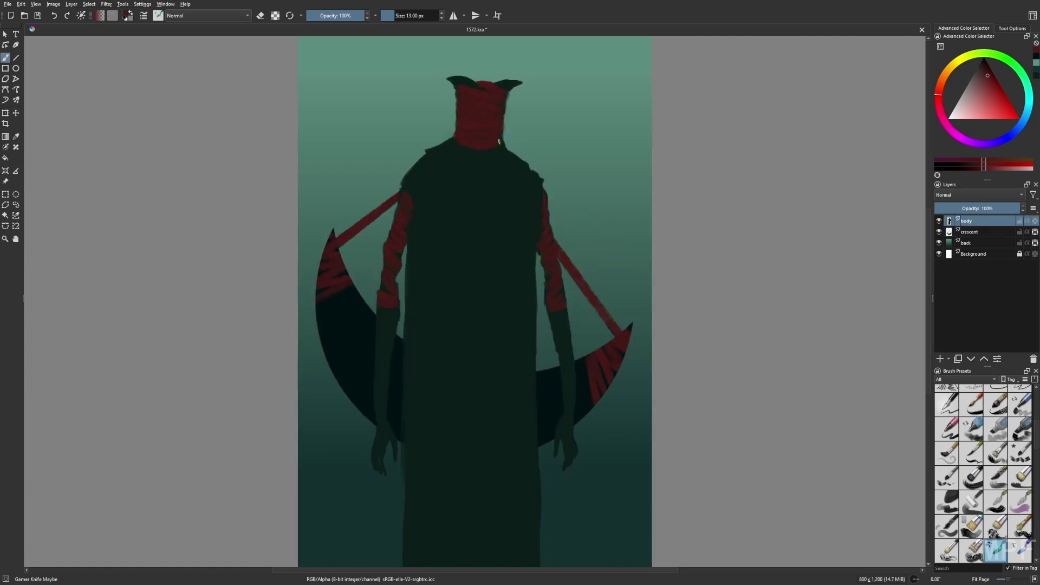
pyautogui.keyDown('ctrl'); pyautogui.click(469, 84); pyautogui.keyUp('ctrl')
pyautogui.moveTo(471, 181)
pyautogui.mouseDown()
pyautogui.moveTo(417, 425)
pyautogui.moveTo(499, 244)
pyautogui.moveTo(520, 373)
pyautogui.mouseUp()
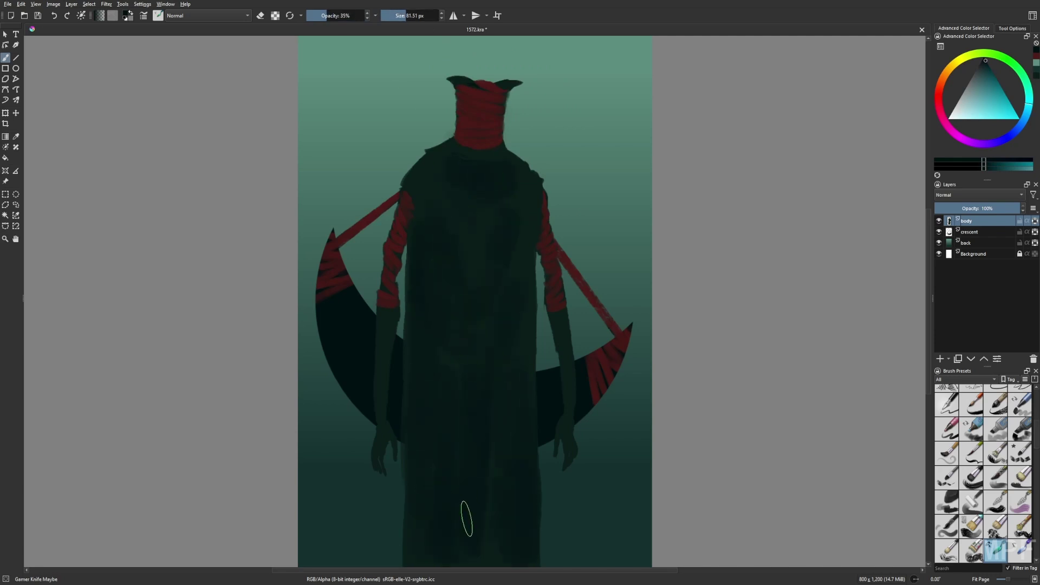
# Step: Paint a near-black oval opening down the robe's front with the brush at 90% opacity and 85.52 px
pyautogui.press('[')
pyautogui.press('[')
pyautogui.press('[')
pyautogui.press('[')
pyautogui.press('[')
pyautogui.press(']')
pyautogui.press(']')
pyautogui.press(']')
pyautogui.press(']')
pyautogui.press(']')
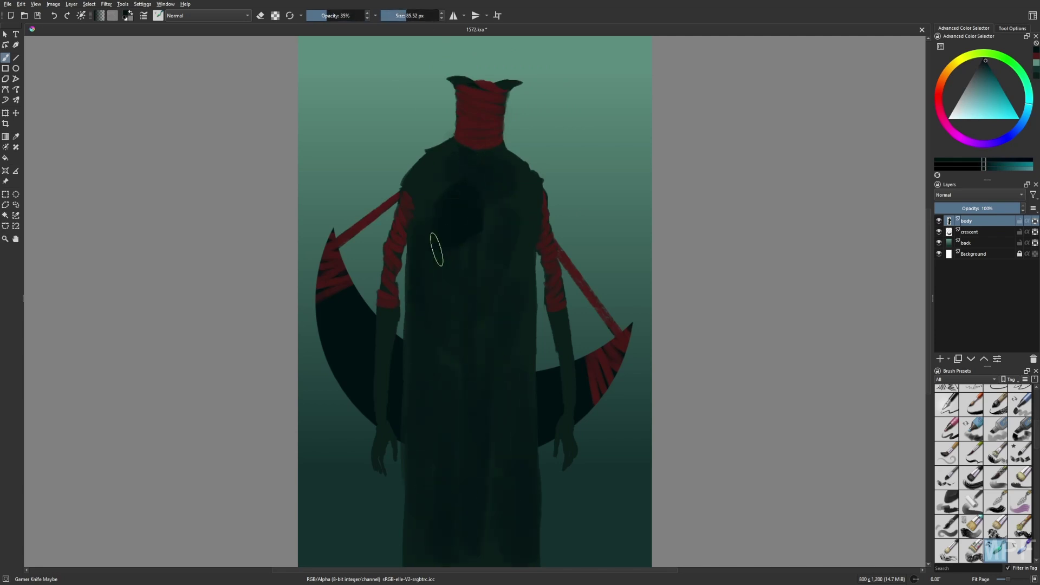
pyautogui.press('o')
pyautogui.press('o')
pyautogui.press('o')
pyautogui.press('o')
pyautogui.press('o')
pyautogui.press('o')
pyautogui.moveTo(429, 244)
pyautogui.mouseDown()
pyautogui.moveTo(458, 204)
pyautogui.moveTo(506, 283)
pyautogui.moveTo(478, 305)
pyautogui.mouseUp()
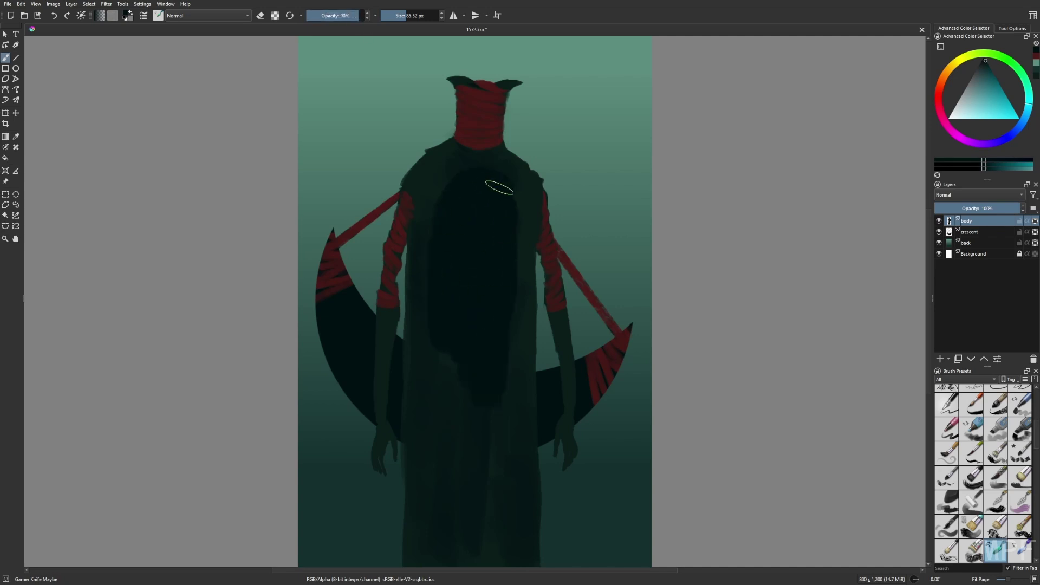
# Step: Clean up the opening's edges with the sampled robe green, reducing the brush to 55 px and 30 px
pyautogui.press('[')
pyautogui.press('[')
pyautogui.keyDown('ctrl'); pyautogui.click(458, 401); pyautogui.keyUp('ctrl')
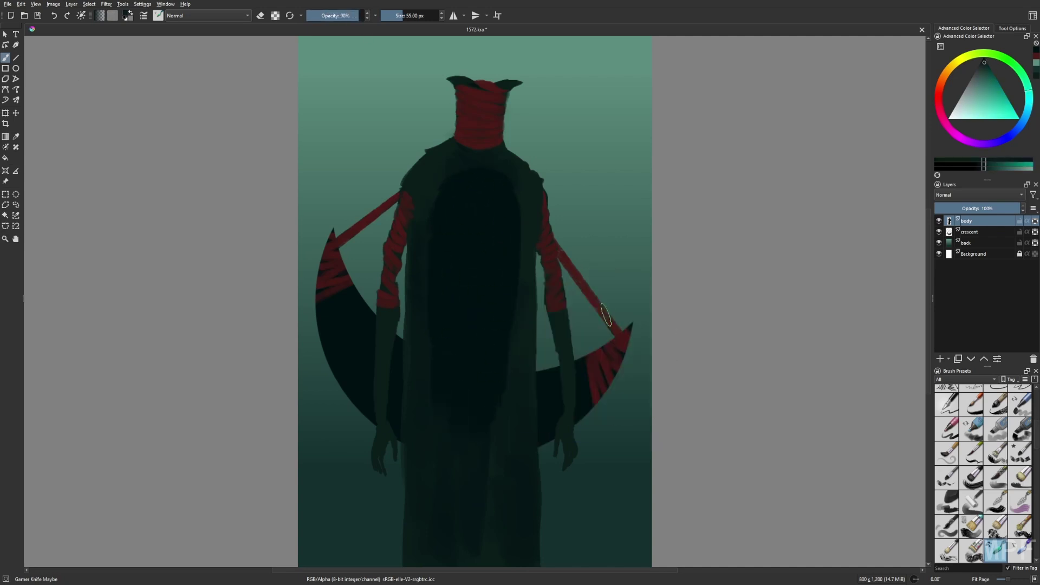
pyautogui.press('[')
pyautogui.press('[')
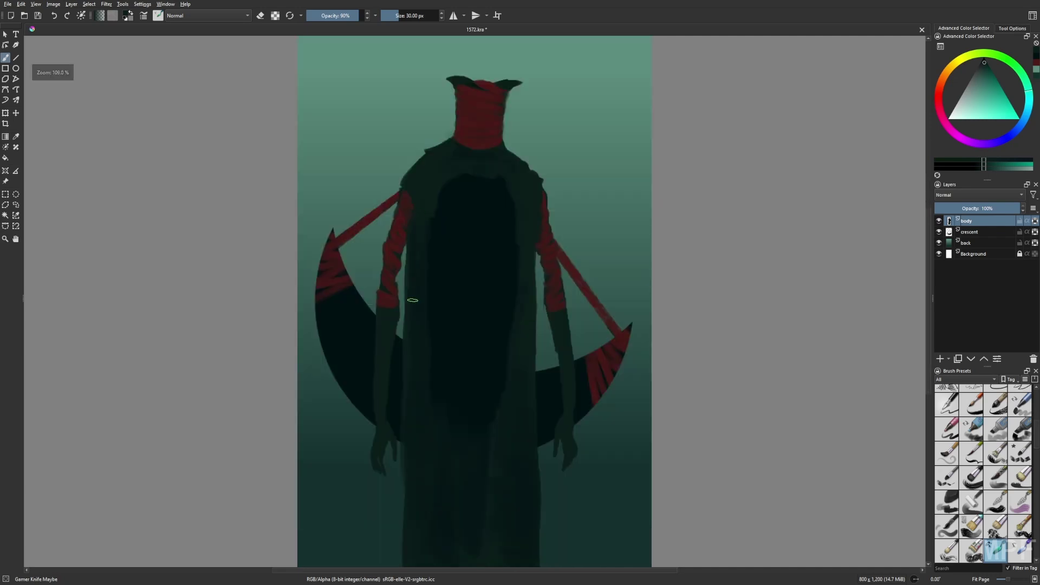
# Step: Turn on horizontal mirroring and paint a pale grey-teal sternum with lower rib arches inside the opening at 49% opacity and 15 px
pyautogui.click(967, 97)
pyautogui.press('[')
pyautogui.press('[')
pyautogui.press('m')
pyautogui.press('i')
pyautogui.press('i')
pyautogui.press('i')
pyautogui.press('i')
pyautogui.moveTo(475, 196)
pyautogui.mouseDown()
pyautogui.moveTo(475, 249)
pyautogui.moveTo(439, 284)
pyautogui.mouseUp()
pyautogui.hotkey('ctrl', 'z')
pyautogui.moveTo(471, 250)
pyautogui.mouseDown()
pyautogui.moveTo(434, 286)
pyautogui.moveTo(446, 271)
pyautogui.mouseUp()
# Step: Try painting short mirrored ribs along the sternum and undo them
pyautogui.moveTo(493, 247); pyautogui.dragTo(481, 237)
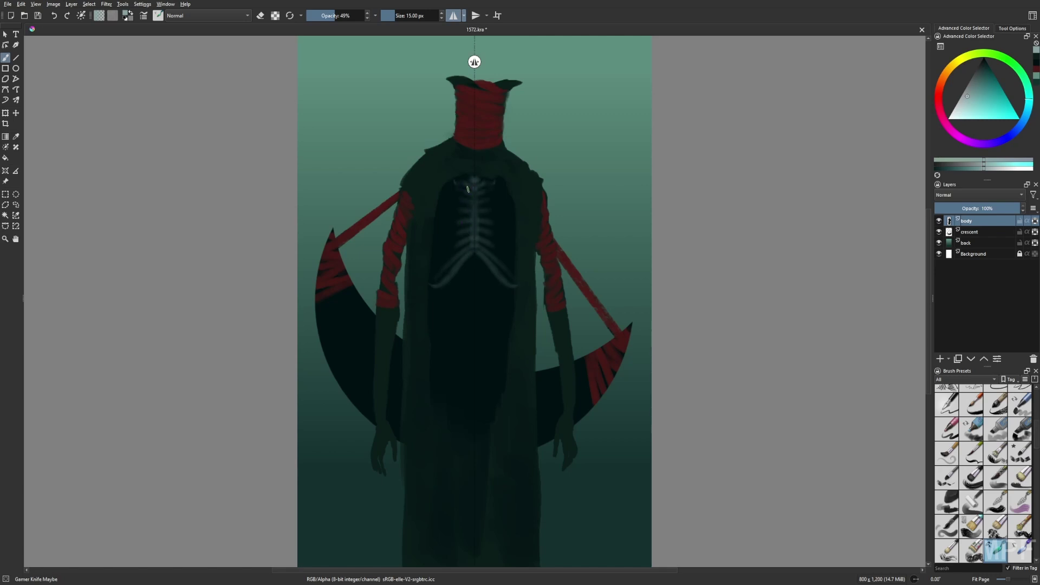
pyautogui.hotkey('ctrl', 'z')
pyautogui.hotkey('ctrl', 'z')
pyautogui.hotkey('ctrl', 'z')
pyautogui.hotkey('ctrl', 'z')
pyautogui.hotkey('ctrl', 'z')
pyautogui.hotkey('ctrl', 'z')
pyautogui.hotkey('ctrl', 'z')
pyautogui.hotkey('ctrl', 'z')
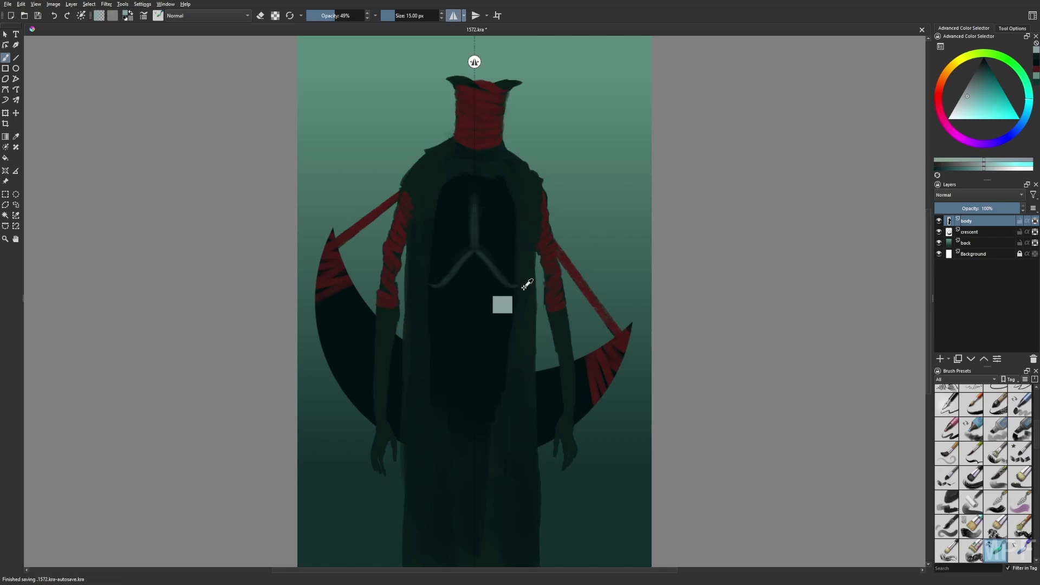
# Step: Paint curved mirrored ribs along the full sternum in pale grey-teal and define the gaps with near-black at 49% opacity and 15 px
pyautogui.moveTo(436, 273); pyautogui.dragTo(473, 243)
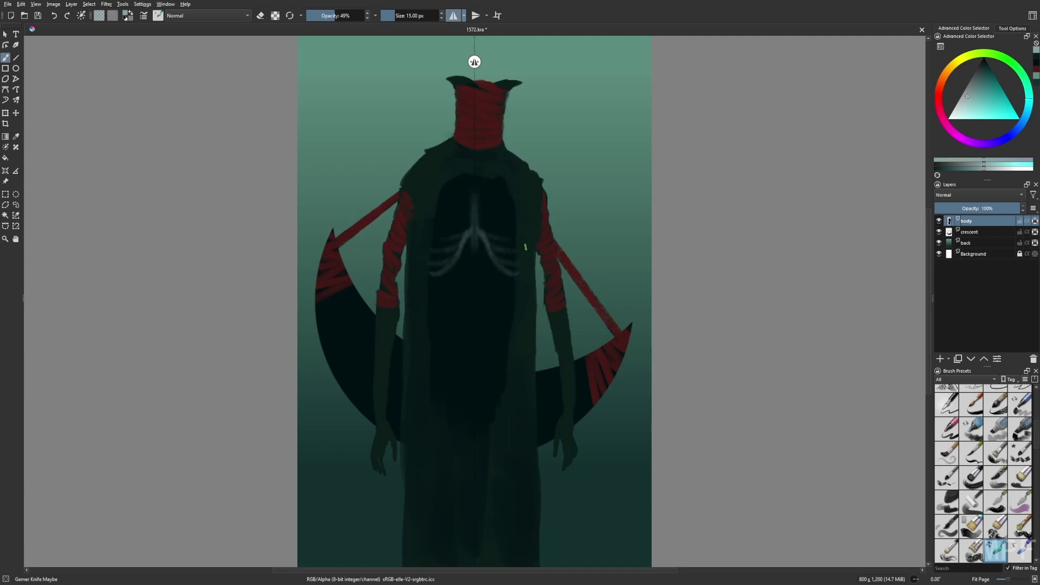
pyautogui.moveTo(451, 228); pyautogui.dragTo(474, 217)
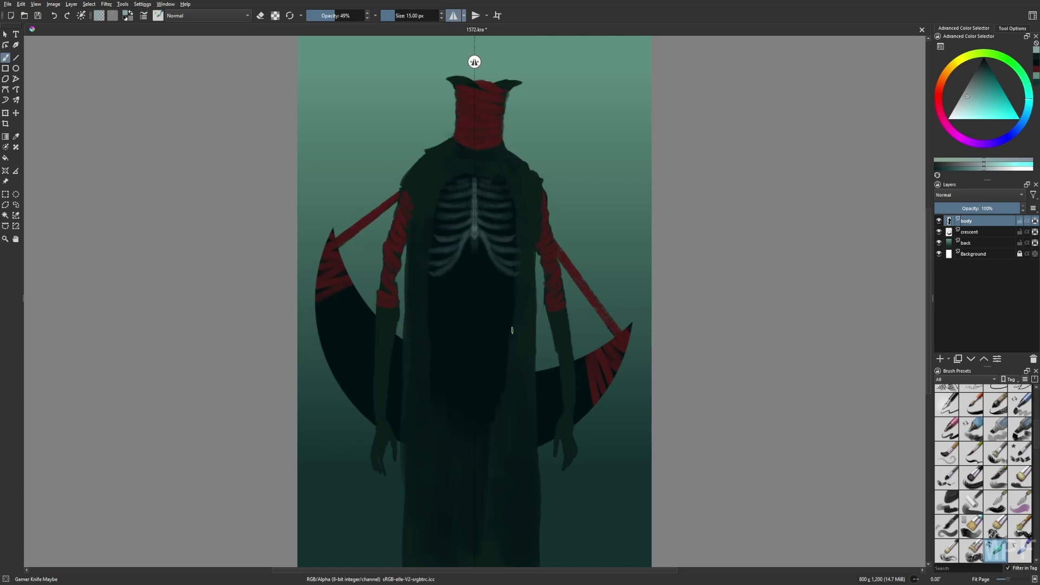
pyautogui.rightClick(457, 220)
pyautogui.click(444, 201)
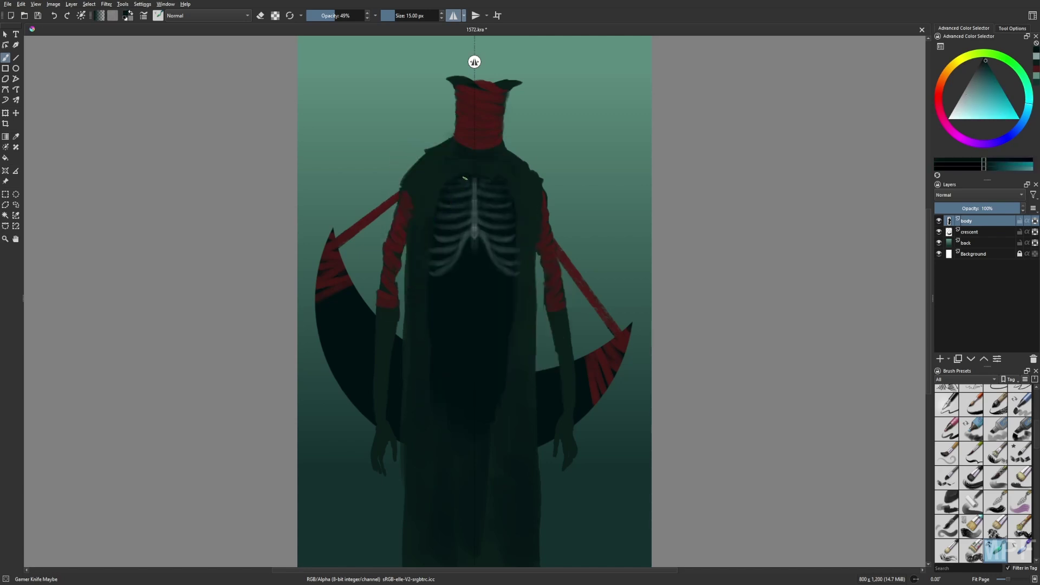
# Step: Paint a mirrored spine and pelvis below the ribs in pale grey-teal at 30% opacity and 24 px
pyautogui.rightClick(495, 284)
pyautogui.click(477, 255)
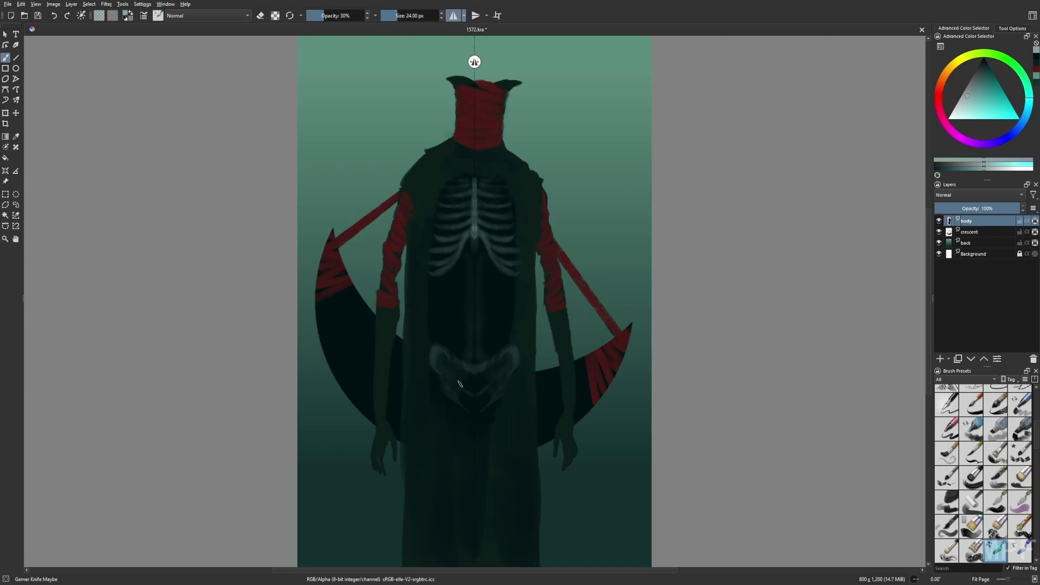
pyautogui.moveTo(476, 381); pyautogui.dragTo(457, 370)
# Step: Carve the pelvis shape with near-black at 100% opacity and 13 px
pyautogui.press('d')
pyautogui.press('i')
pyautogui.press('i')
pyautogui.press('i')
pyautogui.press('i')
pyautogui.press('i')
pyautogui.press('i')
pyautogui.press('i')
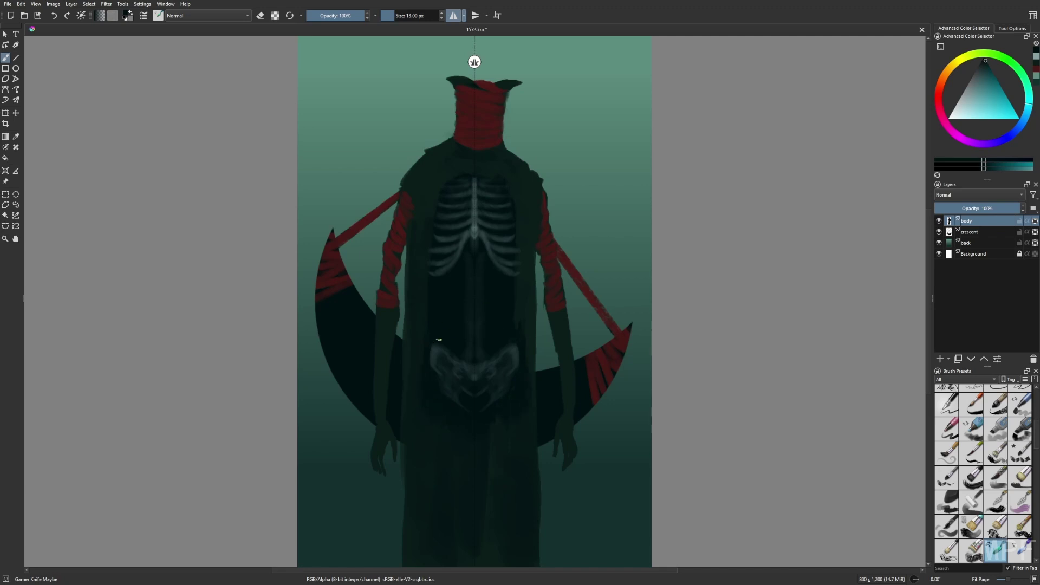
# Step: Add pale grey-teal highlights to the pelvis at 39% opacity and 13 px
pyautogui.keyDown('ctrl'); pyautogui.click(459, 365); pyautogui.keyUp('ctrl')
pyautogui.press('o')
pyautogui.press('o')
pyautogui.press('o')
pyautogui.press('o')
pyautogui.press('o')
pyautogui.press('o')
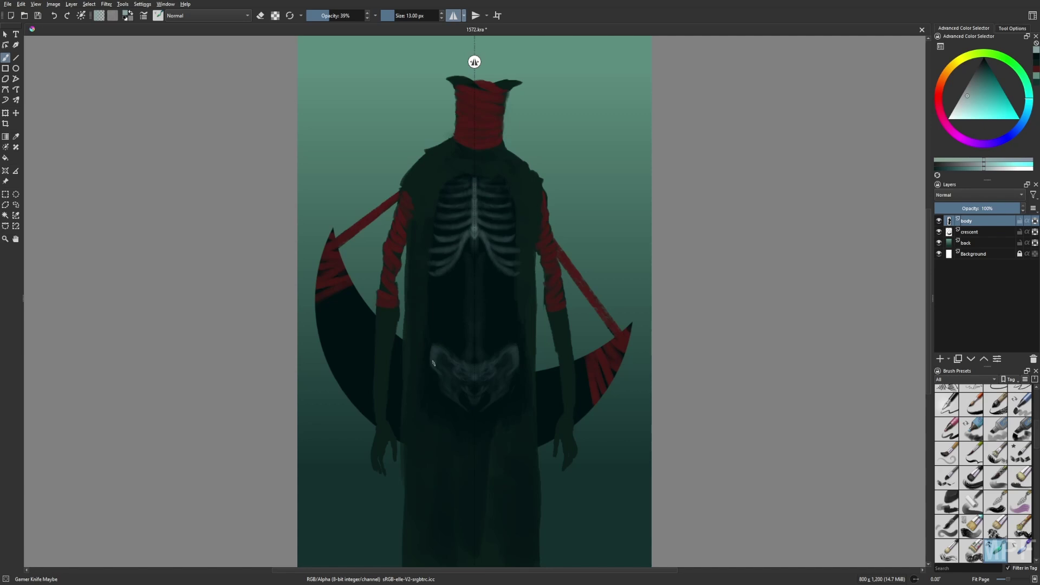
# Step: Turn off mirroring and build up the lower spine's vertebrae in pale grey-teal at 20% opacity and 24 px
pyautogui.press('o')
pyautogui.press('o')
pyautogui.press('o')
pyautogui.press(']')
pyautogui.press(']')
pyautogui.press('[')
pyautogui.press('[')
pyautogui.click(452, 21)
pyautogui.press(']')
pyautogui.press(']')
pyautogui.press(']')
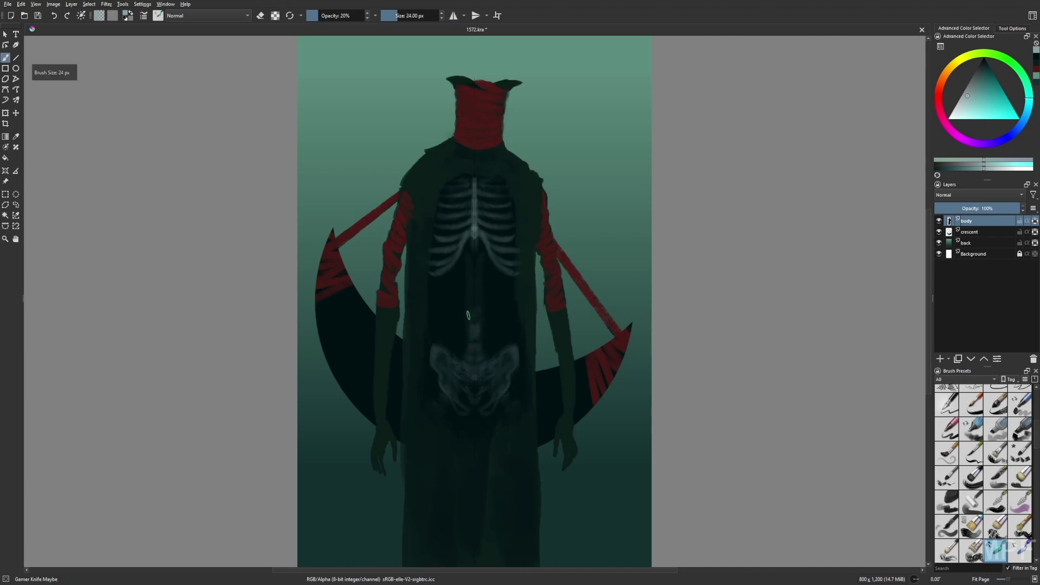
# Step: Add faint strokes over the spine and abdomen at 20% opacity and 11 px, and switch to b) Basic-5 Size in near-black at 7.52 px
pyautogui.press('[')
pyautogui.press('[')
pyautogui.press('[')
pyautogui.press('[')
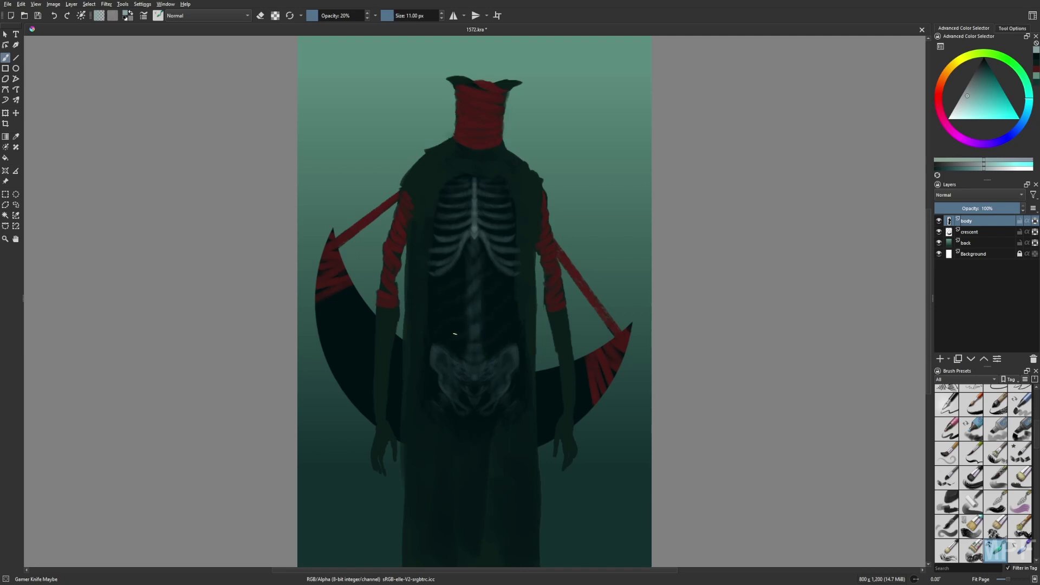
pyautogui.rightClick(478, 353)
pyautogui.click(438, 312)
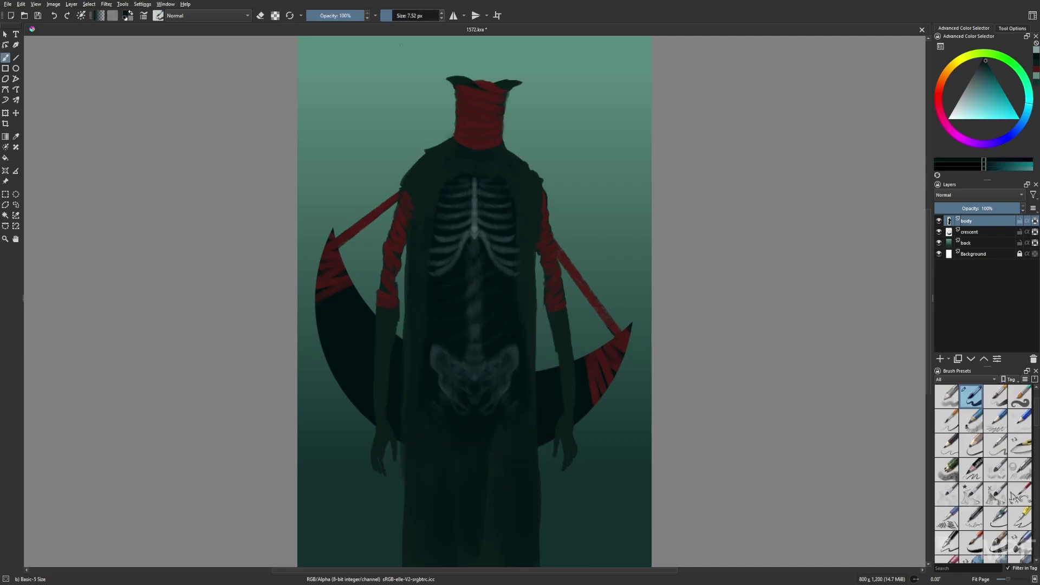
# Step: Blend the robe's lower front and dim the lower spine using the Garner Knife Maybe brush in dark green at 60% opacity and 30 px
pyautogui.rightClick(558, 260)
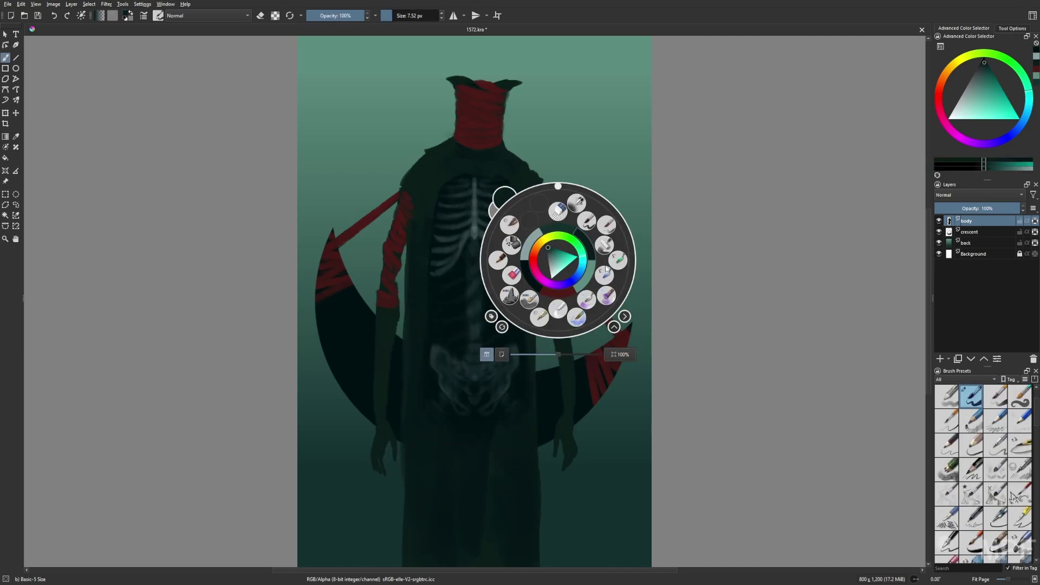
pyautogui.click(520, 241)
pyautogui.press(']')
pyautogui.press(']')
pyautogui.press(']')
pyautogui.press(']')
pyautogui.press(']')
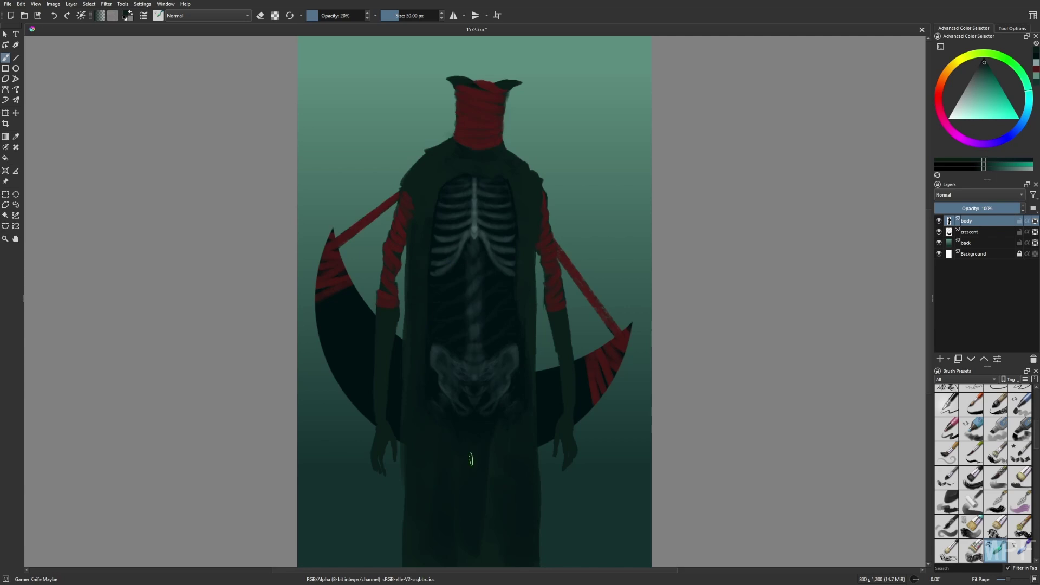
pyautogui.press('o')
pyautogui.press('o')
pyautogui.press('o')
pyautogui.press('o')
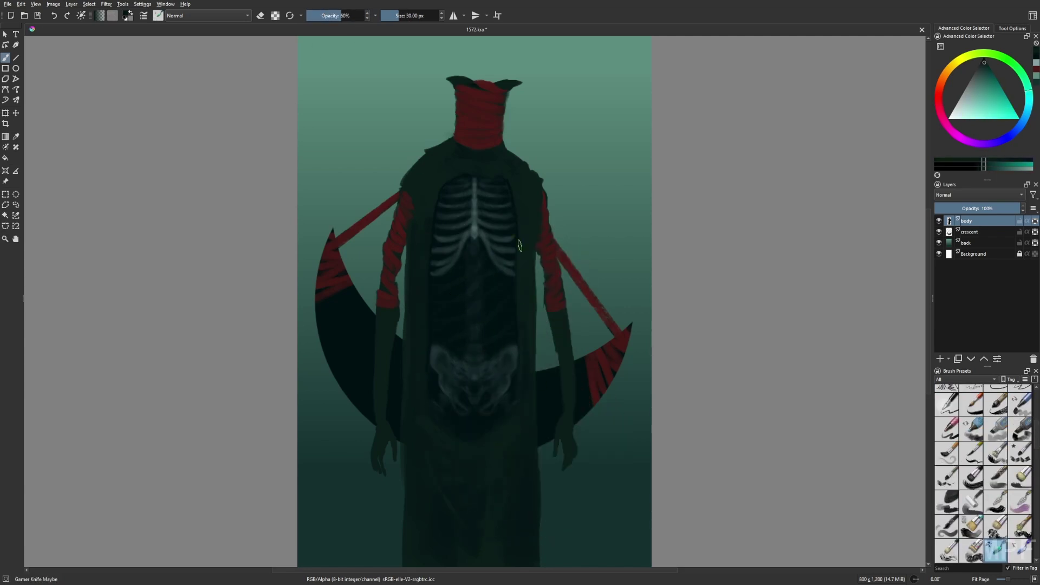
# Step: Paint a draped cowl over the neckline and shoulders with dark tones sampled from the robe at 60% opacity and 30 px
pyautogui.keyDown('ctrl'); pyautogui.click(501, 170); pyautogui.keyUp('ctrl')
pyautogui.keyDown('ctrl'); pyautogui.click(519, 303); pyautogui.keyUp('ctrl')
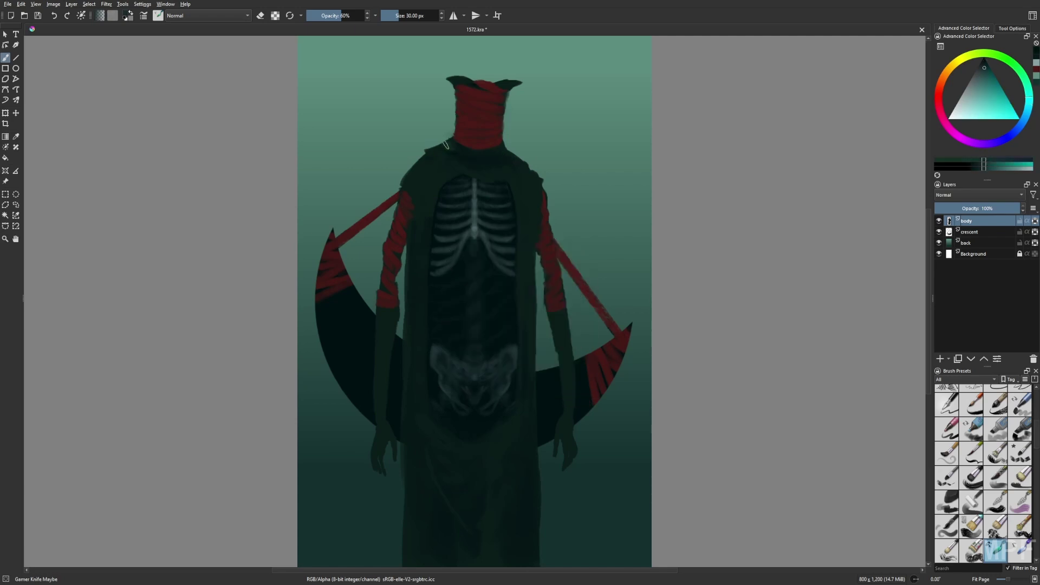
pyautogui.rightClick(515, 287)
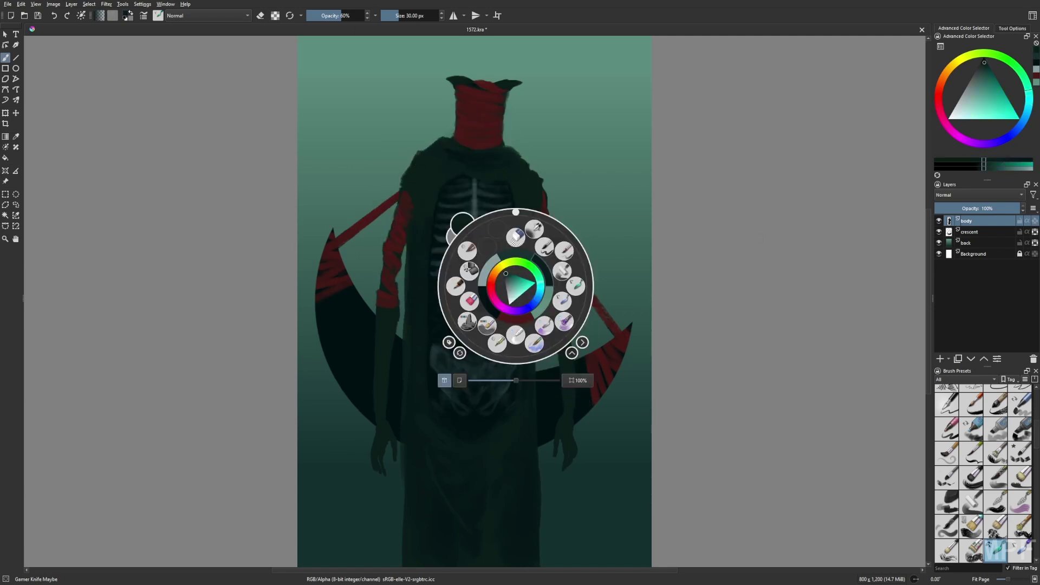
pyautogui.click(443, 164)
# Step: Paint both forearms and hands pale green from the red wrappings down to the fingers
pyautogui.keyDown('ctrl'); pyautogui.click(477, 216); pyautogui.keyUp('ctrl')
pyautogui.moveTo(383, 346)
pyautogui.mouseDown()
pyautogui.moveTo(379, 457)
pyautogui.moveTo(382, 311)
pyautogui.moveTo(387, 357)
pyautogui.mouseUp()
pyautogui.moveTo(558, 455); pyautogui.dragTo(558, 314)
pyautogui.moveTo(380, 449); pyautogui.dragTo(390, 466)
pyautogui.moveTo(556, 428); pyautogui.dragTo(574, 487)
# Step: Paint near-black ragged bands on both upper forearms below the red wrappings at 100% opacity and 10 px
pyautogui.keyDown('ctrl'); pyautogui.click(535, 403); pyautogui.keyUp('ctrl')
pyautogui.press('[')
pyautogui.press('[')
pyautogui.press('[')
pyautogui.press('[')
pyautogui.press('[')
pyautogui.press('[')
pyautogui.press('o')
pyautogui.press('o')
pyautogui.press('o')
pyautogui.press('o')
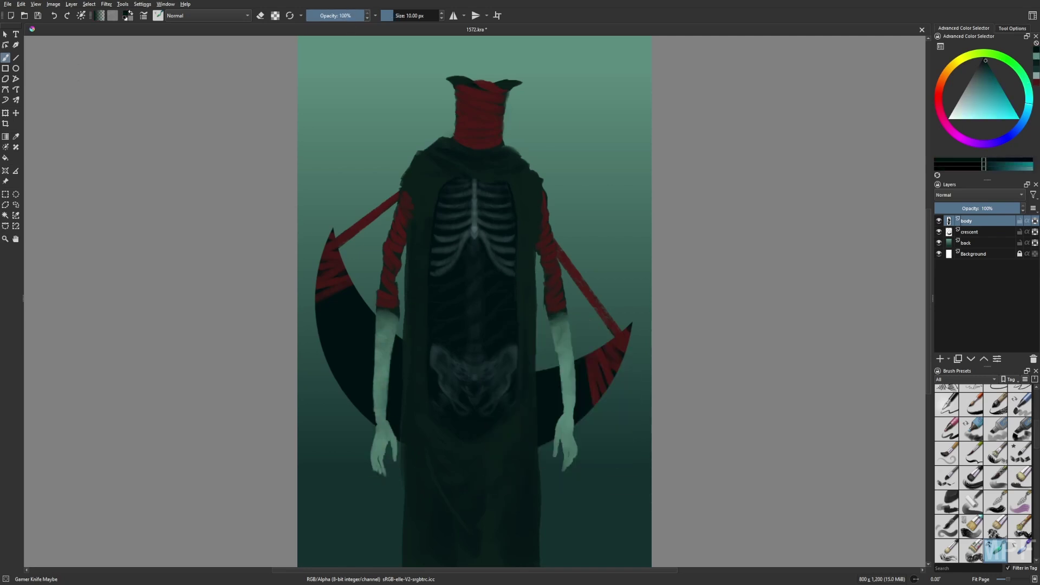
pyautogui.moveTo(551, 313)
pyautogui.mouseDown()
pyautogui.moveTo(564, 325)
pyautogui.moveTo(563, 358)
pyautogui.mouseUp()
pyautogui.moveTo(379, 325)
pyautogui.mouseDown()
pyautogui.moveTo(388, 310)
pyautogui.moveTo(374, 346)
pyautogui.mouseUp()
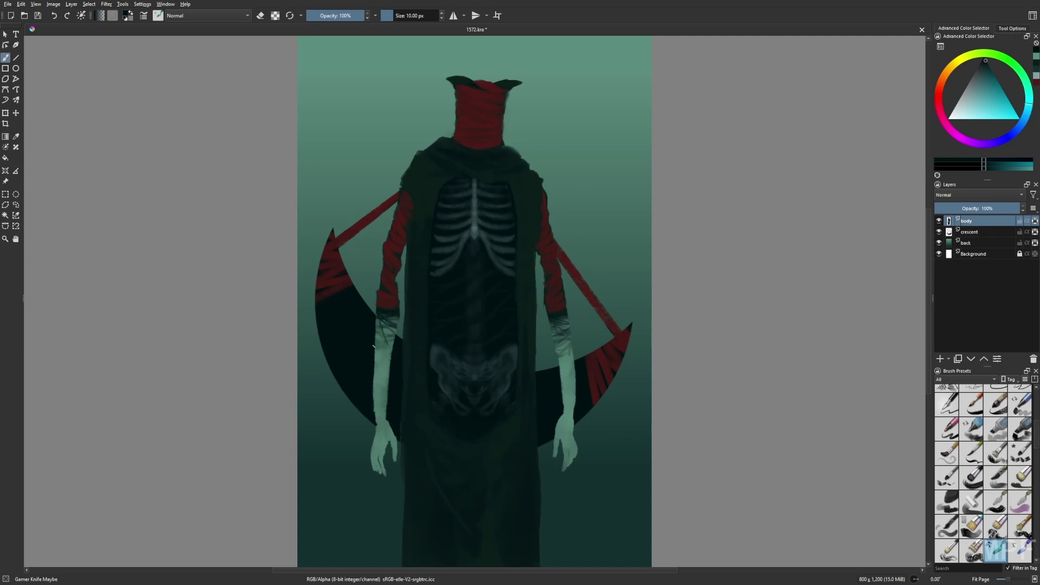
# Step: Define the red arm and neck wrappings with sampled dark red and near-black stripes at 10 px
pyautogui.keyDown('ctrl'); pyautogui.click(391, 253); pyautogui.keyUp('ctrl')
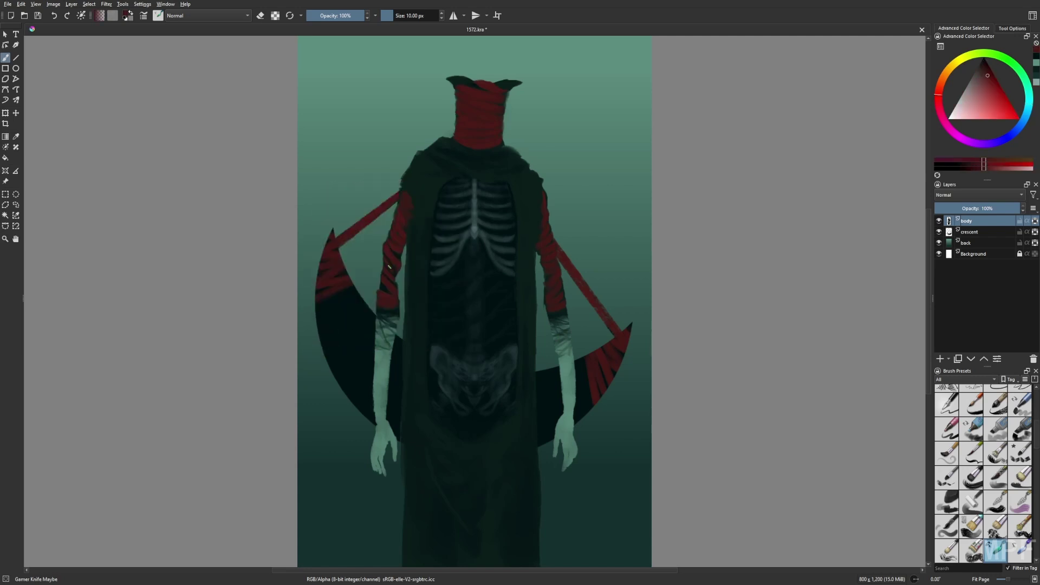
pyautogui.keyDown('ctrl'); pyautogui.click(401, 186); pyautogui.keyUp('ctrl')
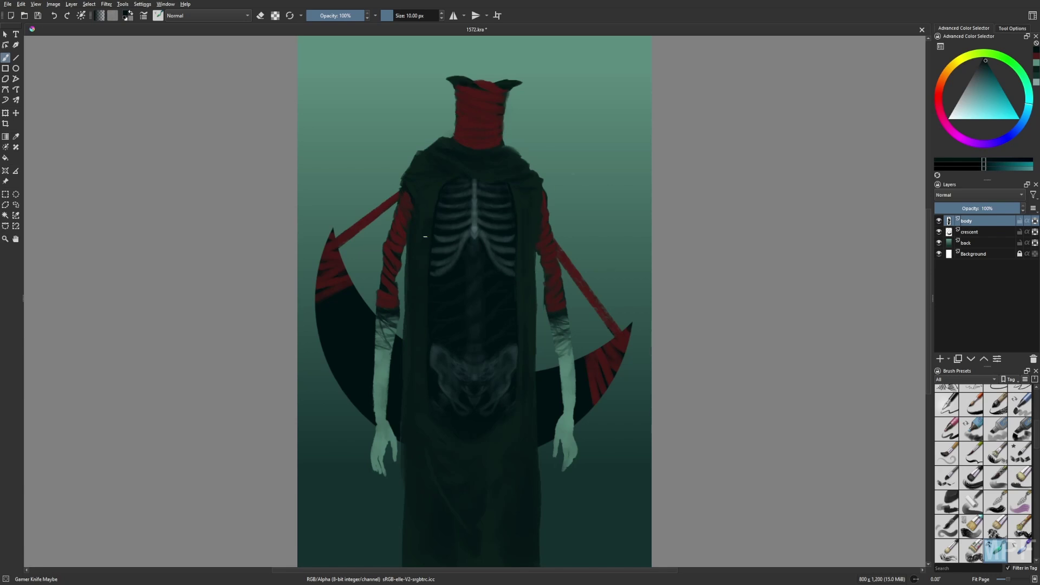
# Step: Model the cowl folds and the robe's front edges with lighter dark green at 46% opacity and 22 px
pyautogui.keyDown('ctrl'); pyautogui.click(426, 228); pyautogui.keyUp('ctrl')
pyautogui.press(']')
pyautogui.press(']')
pyautogui.press(']')
pyautogui.press('i')
pyautogui.press('i')
pyautogui.press('i')
pyautogui.press('i')
pyautogui.press('i')
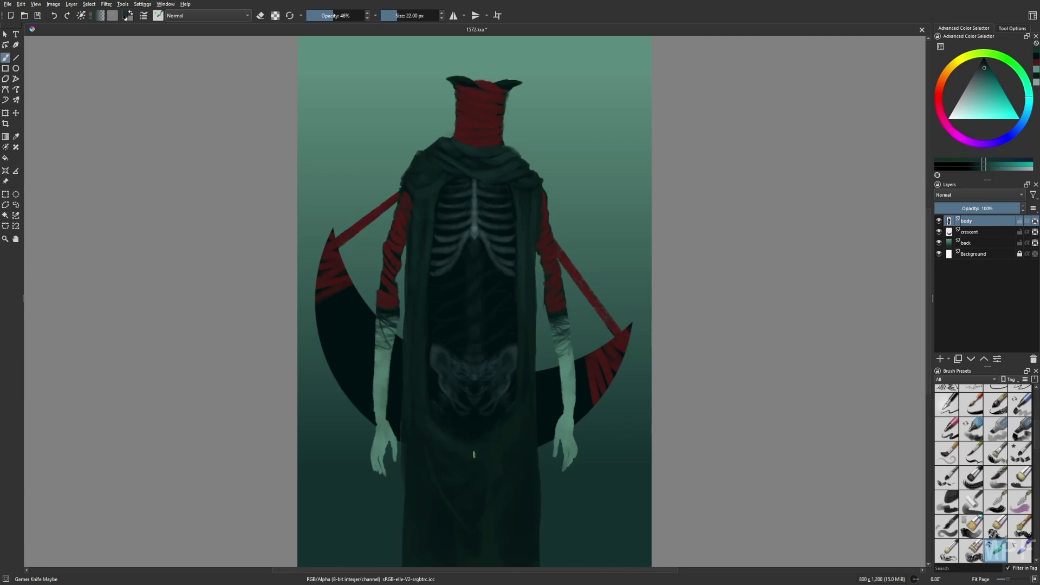
# Step: Mirror the canvas view and paint broad draped folds across the robe's lower front at 46% opacity and 51 px
pyautogui.scroll(-1, 520, 412)
pyautogui.press(']')
pyautogui.press(']')
pyautogui.press(']')
pyautogui.press(']')
pyautogui.press('m')
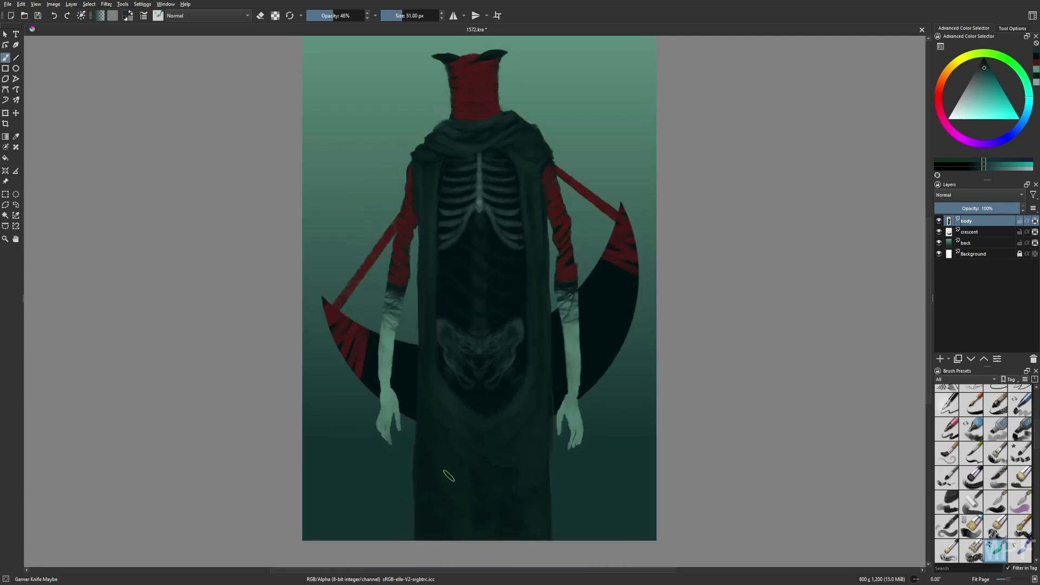
pyautogui.rightClick(493, 452)
pyautogui.rightClick(444, 481)
pyautogui.scroll(1, 444, 401)
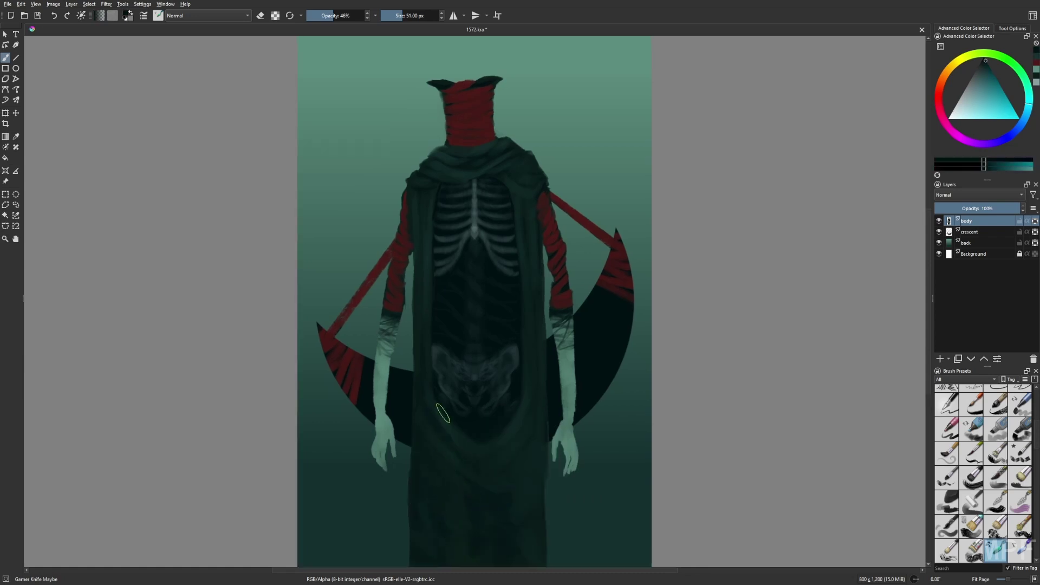
# Step: Restore the unmirrored view and refine the cowl and neck-top details in near-black, reducing the brush to 14 px and 10 px
pyautogui.press('[')
pyautogui.press('[')
pyautogui.press('[')
pyautogui.press('[')
pyautogui.press('m')
pyautogui.rightClick(457, 174)
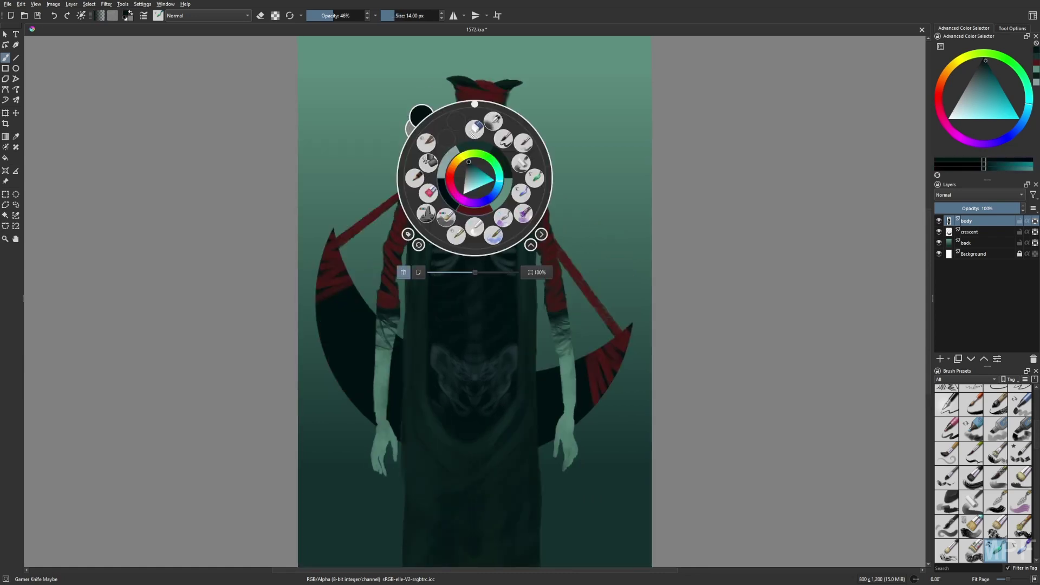
pyautogui.rightClick(470, 108)
pyautogui.press('[')
pyautogui.click(461, 80)
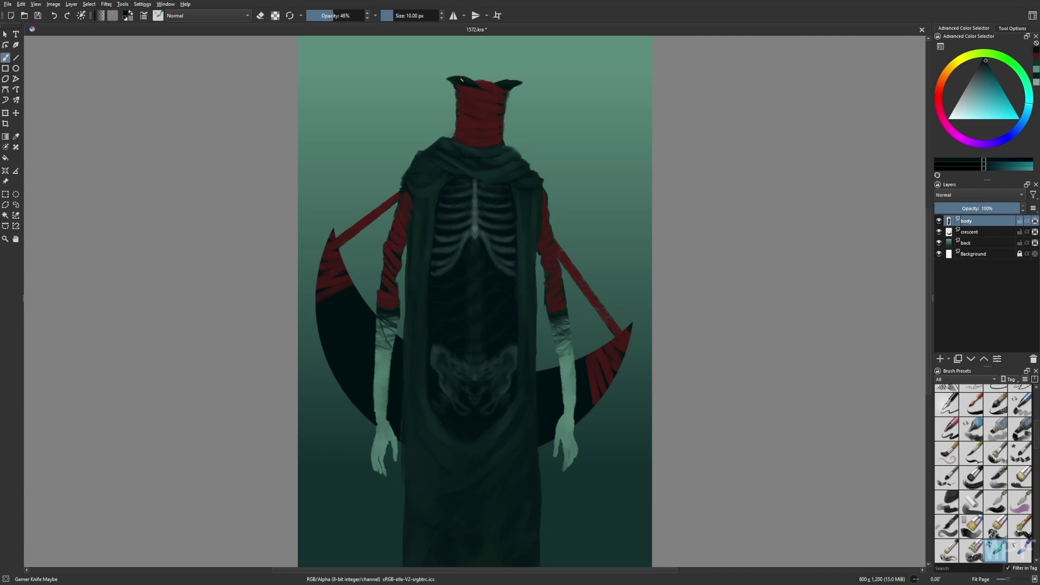
# Step: Darken the ribs and pelvis with the b) Airbrush Soft preset in Multiply mode at 28% opacity
pyautogui.rightClick(513, 220)
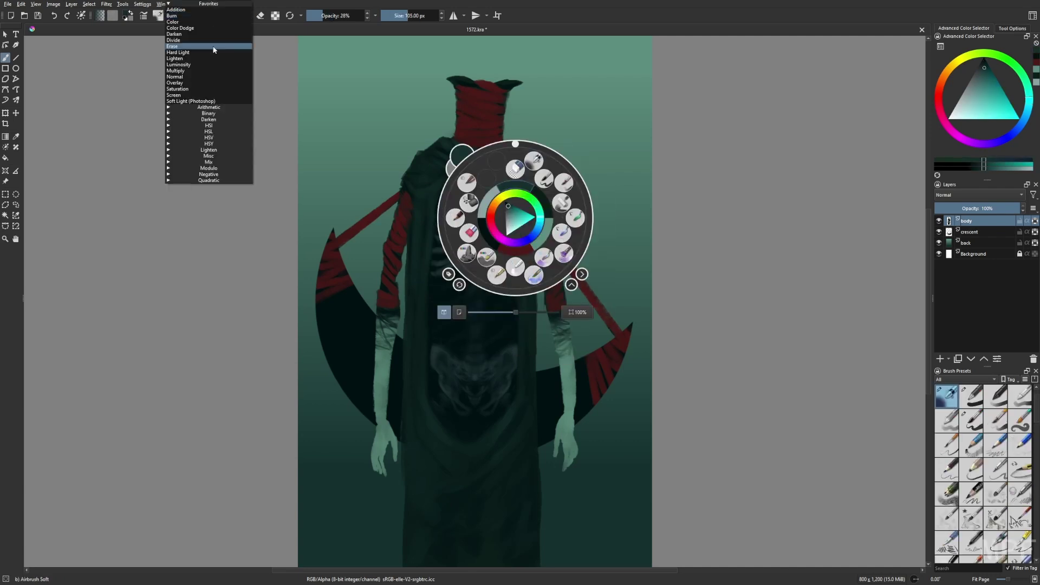
pyautogui.click(455, 279)
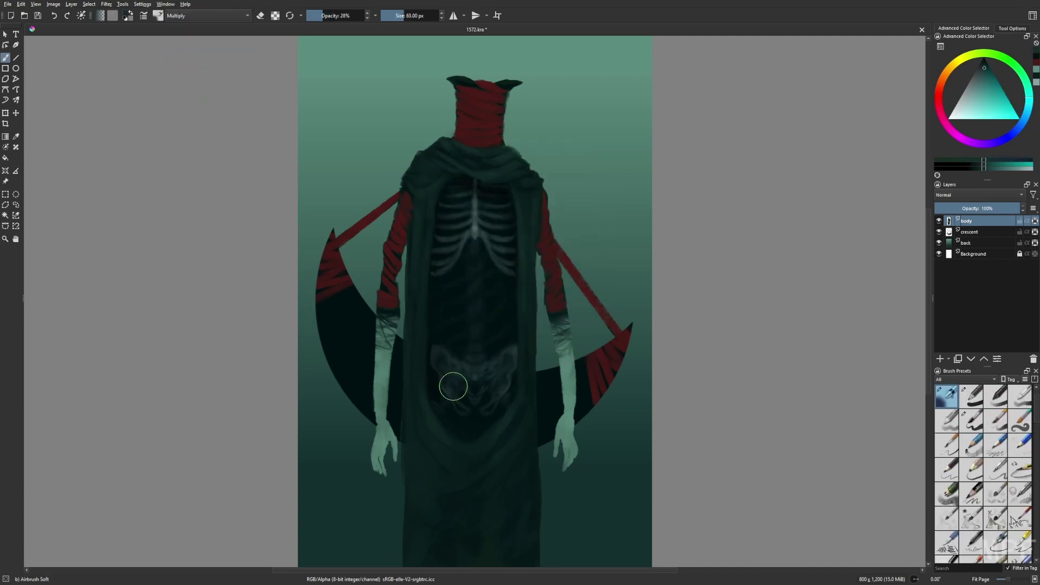
# Step: Roughen both forearms' outlines with sampled pale green using the Garner Knife Maybe brush at 79% opacity and 13 px
pyautogui.press('/')
pyautogui.keyDown('ctrl'); pyautogui.click(385, 379); pyautogui.keyUp('ctrl')
pyautogui.press(']')
pyautogui.press('o')
pyautogui.press('o')
pyautogui.press('o')
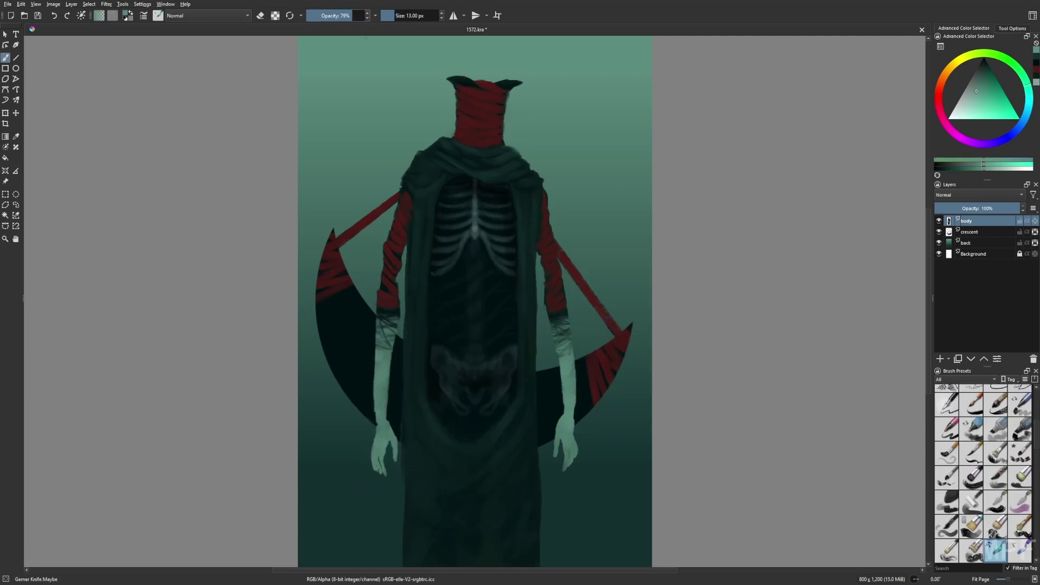
pyautogui.moveTo(375, 428); pyautogui.dragTo(379, 322)
pyautogui.moveTo(564, 332)
pyautogui.mouseDown()
pyautogui.moveTo(560, 379)
pyautogui.moveTo(576, 417)
pyautogui.mouseUp()
# Step: Draw thin loose strands along both forearms with the liner brush at 27% opacity and 3 px
pyautogui.press('/')
pyautogui.moveTo(371, 399); pyautogui.dragTo(371, 379)
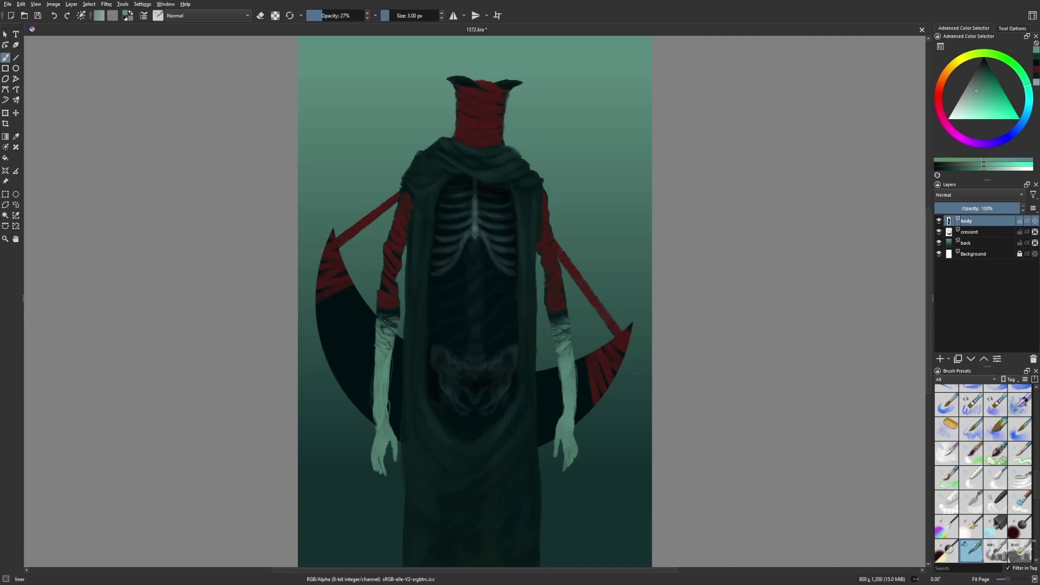
pyautogui.moveTo(563, 382); pyautogui.dragTo(559, 414)
# Step: Define the folds of the neck wrappings in sampled near-black and dark red with the liner brush at 57% opacity and 3 px
pyautogui.keyDown('ctrl'); pyautogui.click(475, 154); pyautogui.keyUp('ctrl')
pyautogui.keyDown('ctrl'); pyautogui.click(460, 137); pyautogui.keyUp('ctrl')
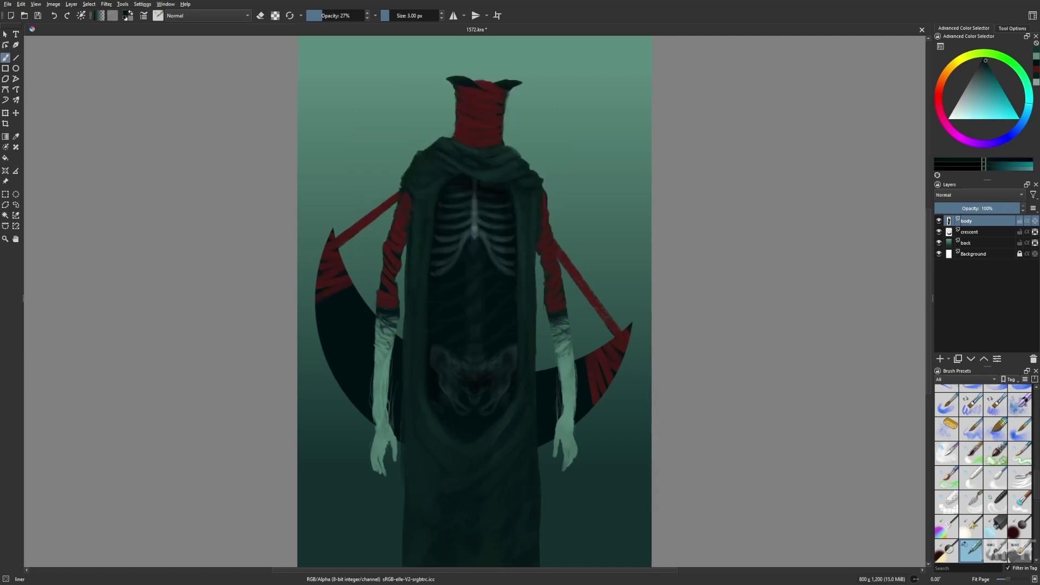
pyautogui.press('o')
pyautogui.press('o')
pyautogui.press('o')
pyautogui.keyDown('ctrl'); pyautogui.click(479, 136); pyautogui.keyUp('ctrl')
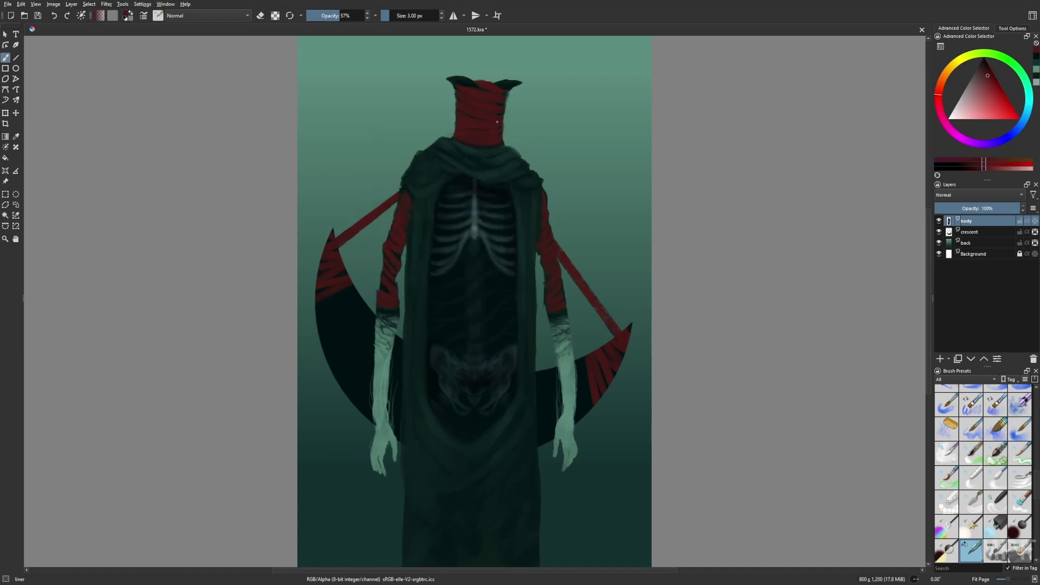
pyautogui.press('m')
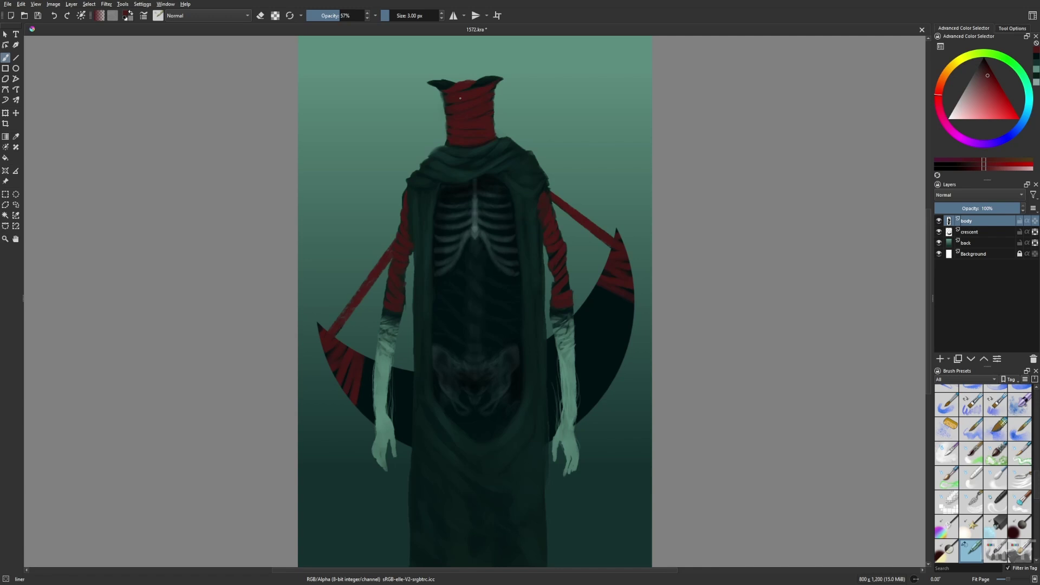
# Step: Refine the arm wrappings in sampled near-black and dark red using the Garner Knife Maybe brush at 78% opacity and 9 px
pyautogui.rightClick(470, 353)
pyautogui.click(416, 303)
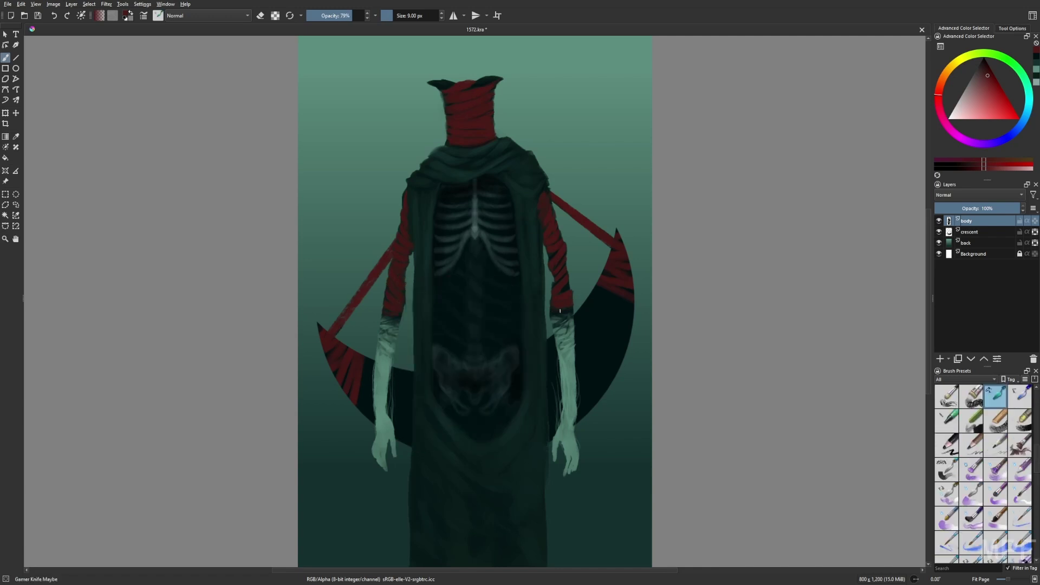
pyautogui.keyDown('ctrl'); pyautogui.click(409, 225); pyautogui.keyUp('ctrl')
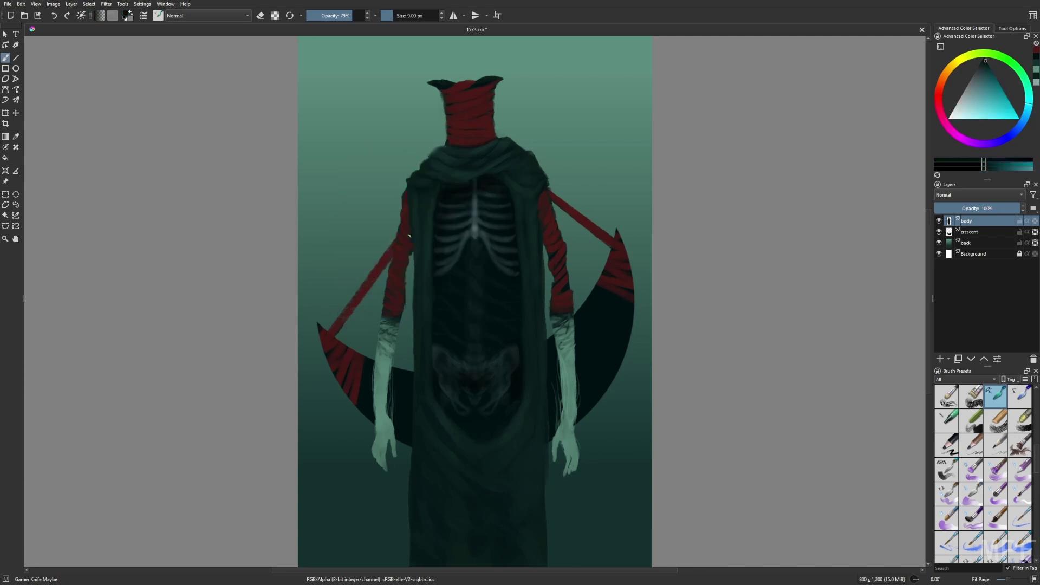
pyautogui.press('m')
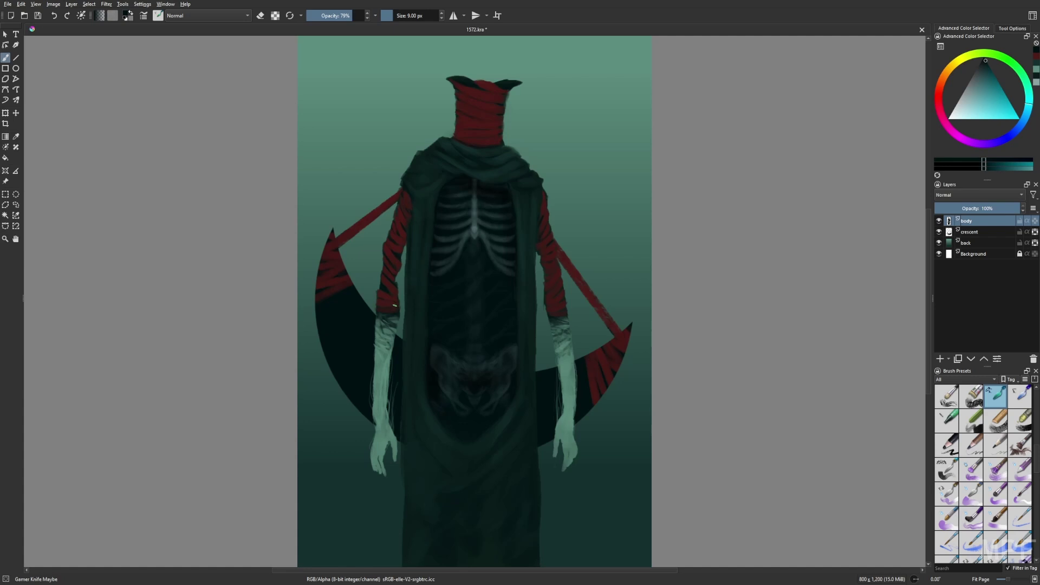
pyautogui.rightClick(394, 306)
pyautogui.click(381, 286)
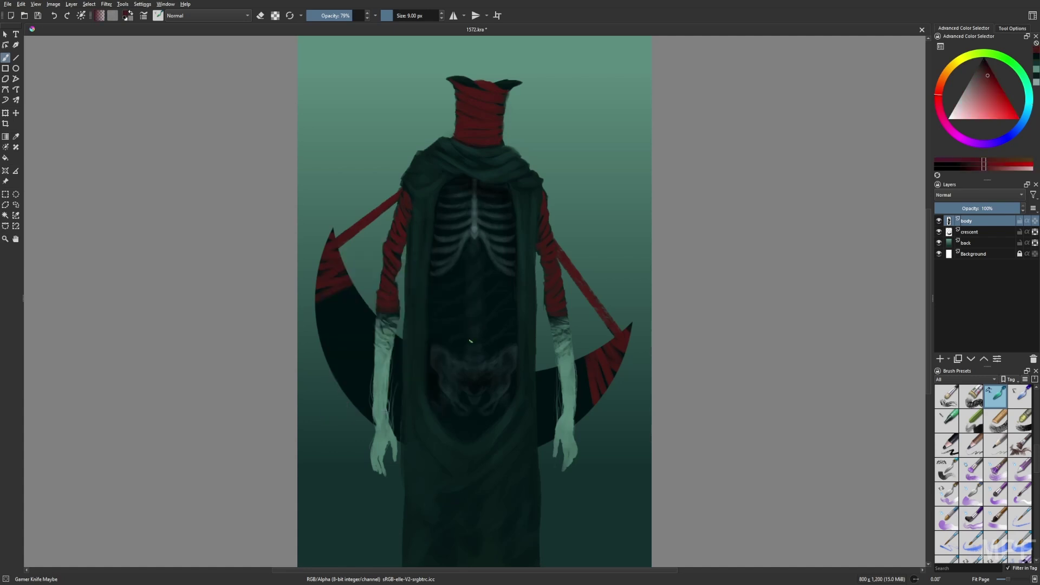
# Step: Paint lighter red highlights on the neck and arm wrappings, and on the crescent layer's straps and wraps with the 3 px liner at 30% opacity
pyautogui.keyDown('ctrl'); pyautogui.click(486, 102); pyautogui.keyUp('ctrl')
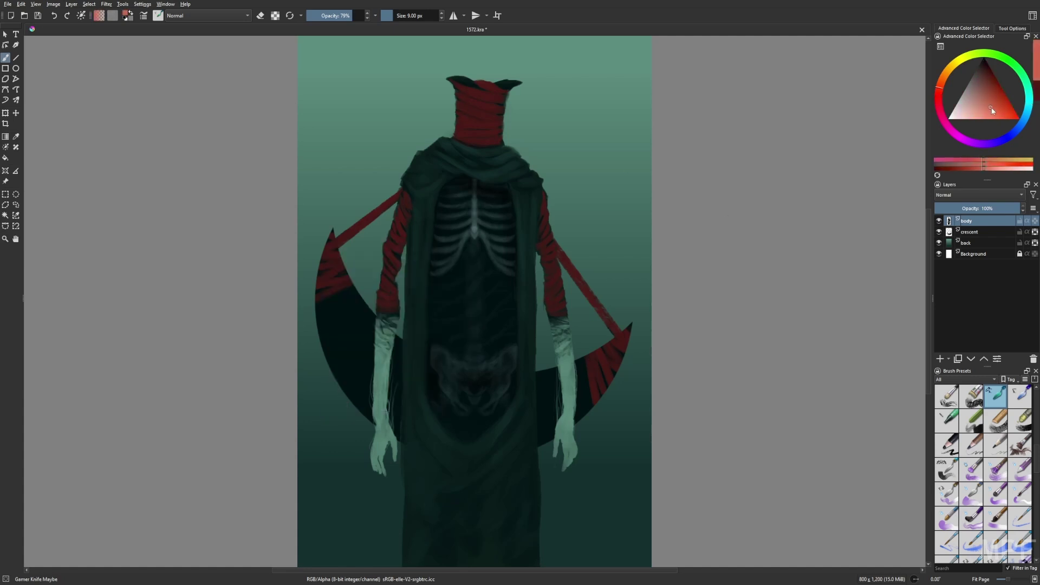
pyautogui.moveTo(473, 132); pyautogui.dragTo(491, 134)
pyautogui.press('pagedown')
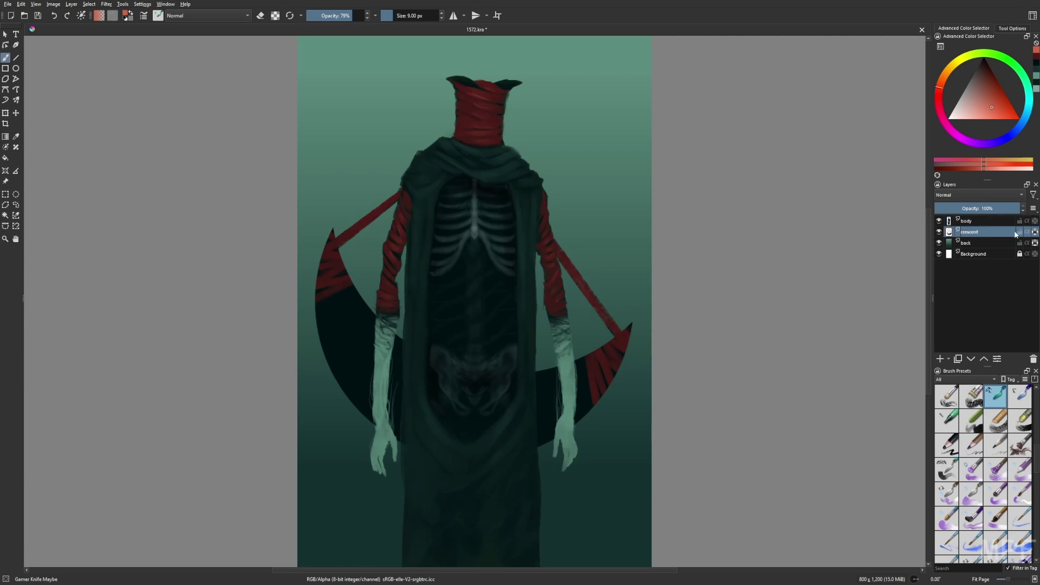
pyautogui.press('i')
pyautogui.press('i')
pyautogui.press('i')
pyautogui.press('/')
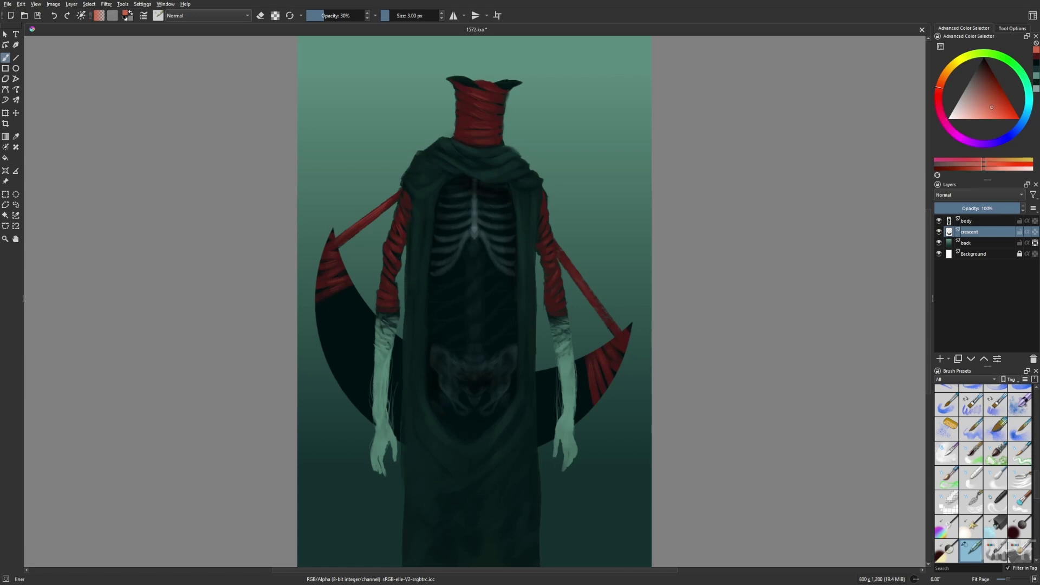
pyautogui.press('m')
pyautogui.press('pageup')
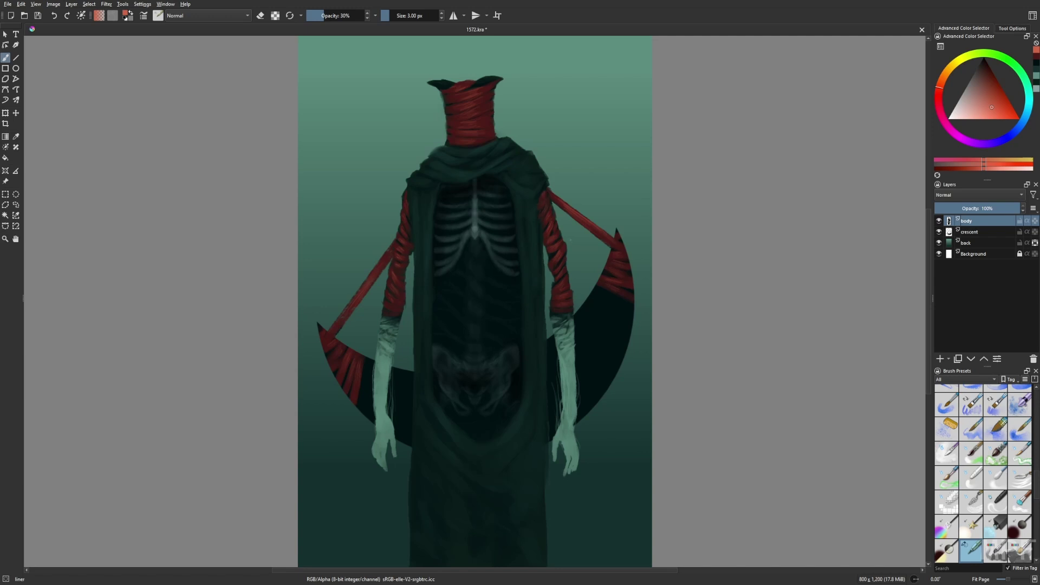
# Step: Carve out the fingers and wrists on both hands with the Garner Knife Maybe brush at 72% opacity and 8 px
pyautogui.rightClick(476, 395)
pyautogui.click(477, 332)
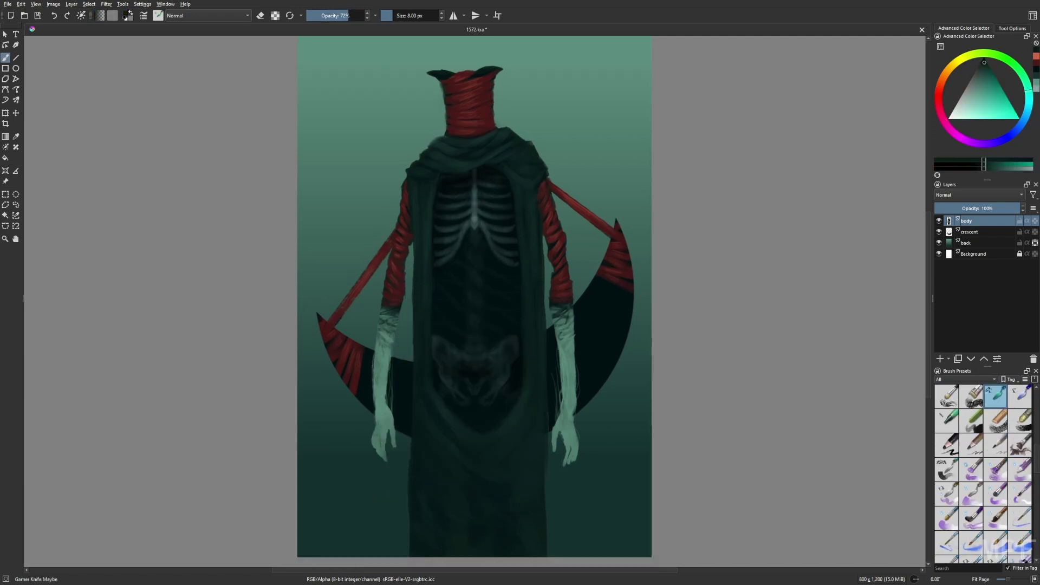
pyautogui.moveTo(377, 411); pyautogui.dragTo(379, 426)
pyautogui.moveTo(561, 424); pyautogui.dragTo(563, 434)
pyautogui.rightClick(394, 398)
pyautogui.click(392, 402)
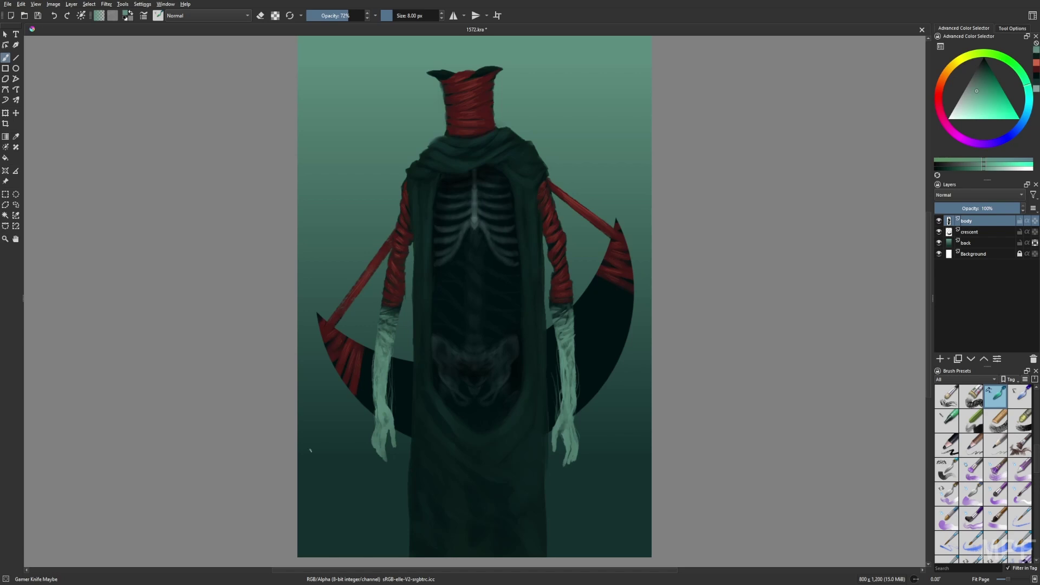
# Step: Paint paler grey-green highlights on the hands and forearms at 72% opacity, varying the brush between 5 px and 8 px
pyautogui.rightClick(396, 434)
pyautogui.click(396, 431)
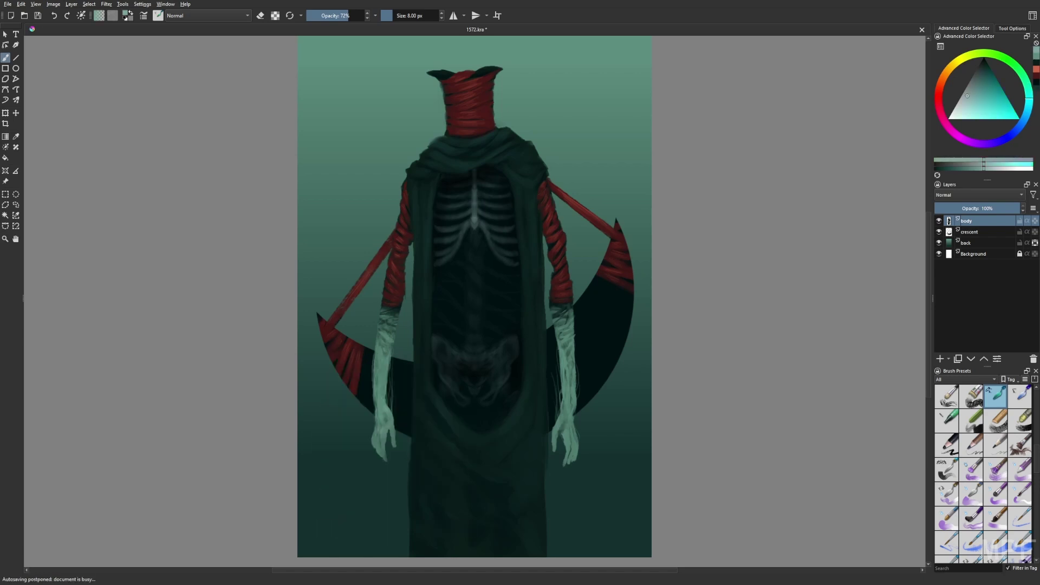
pyautogui.press('[')
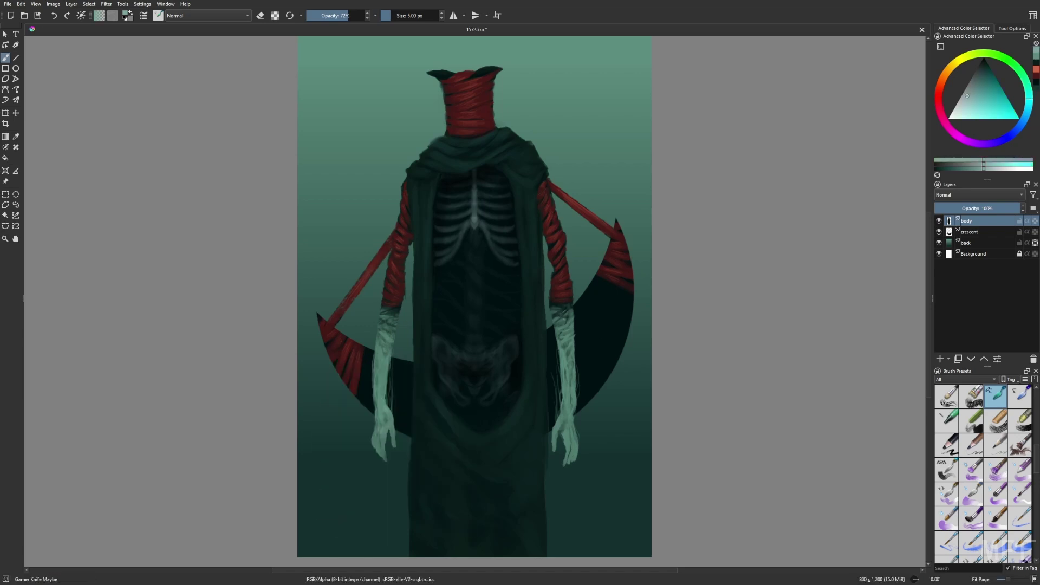
pyautogui.press(']')
pyautogui.rightClick(465, 441)
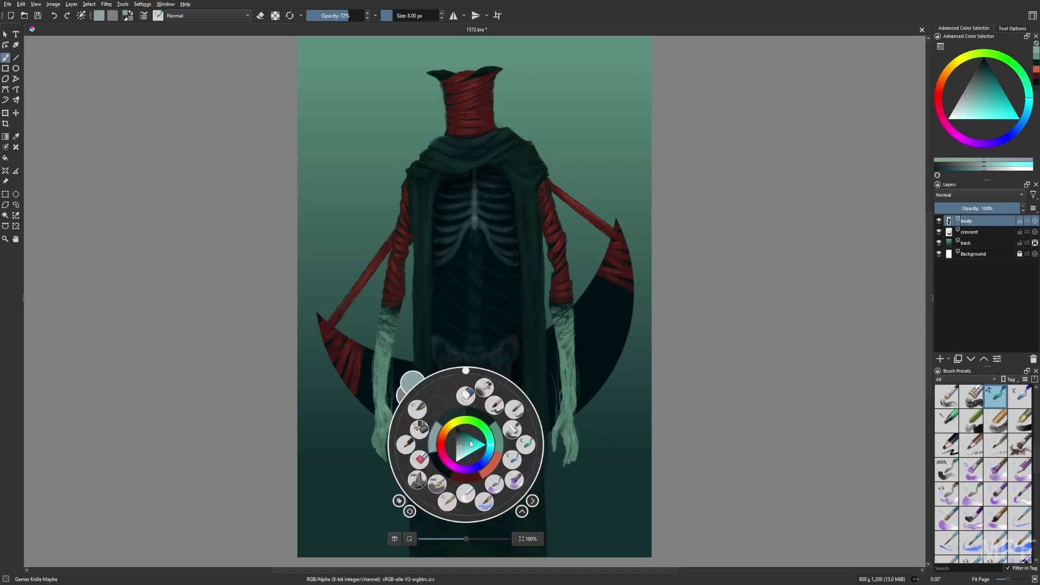
pyautogui.click(464, 438)
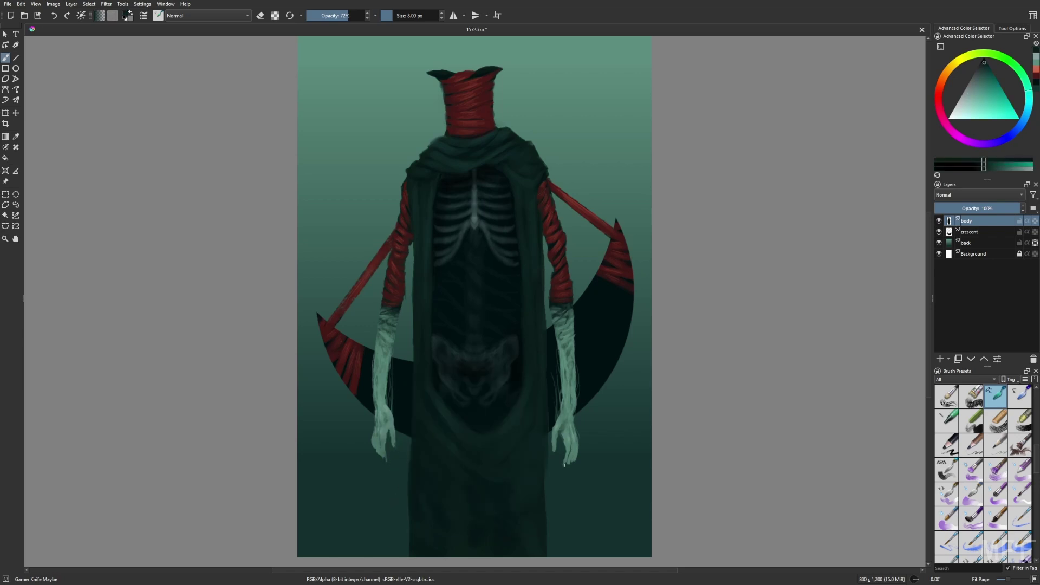
# Step: Trim the fingertips with the 15 px Eraser Circle preset and lighten the cowl folds in green with the liner brush at 30% opacity
pyautogui.rightClick(407, 457)
pyautogui.click(396, 459)
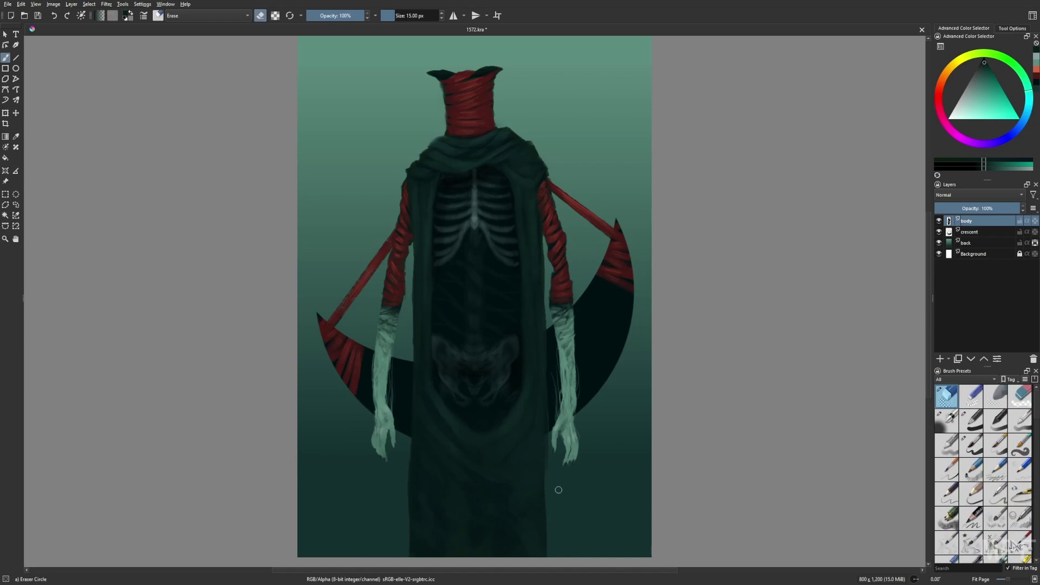
pyautogui.rightClick(605, 457)
pyautogui.click(596, 458)
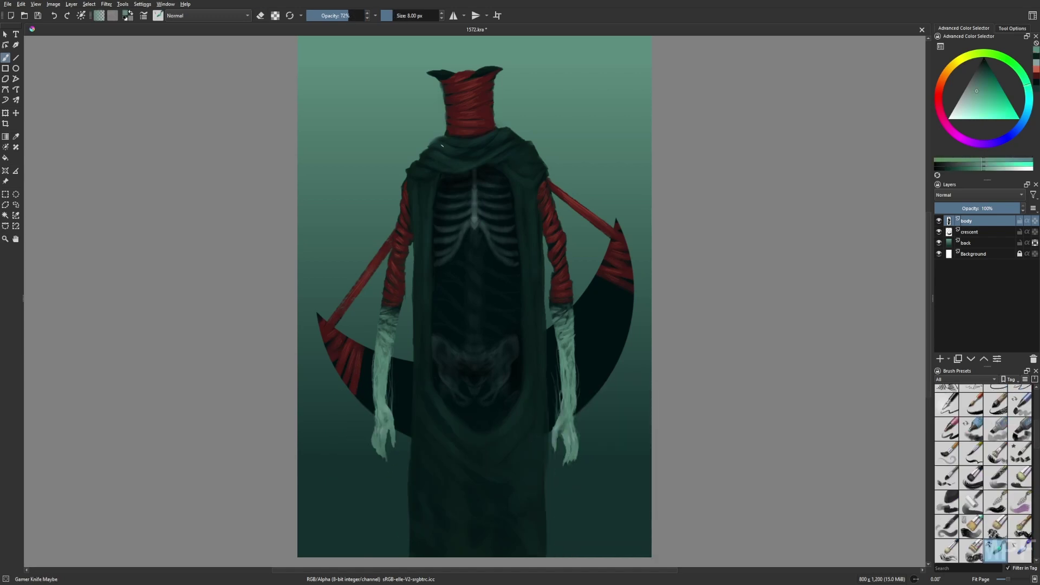
pyautogui.press('/')
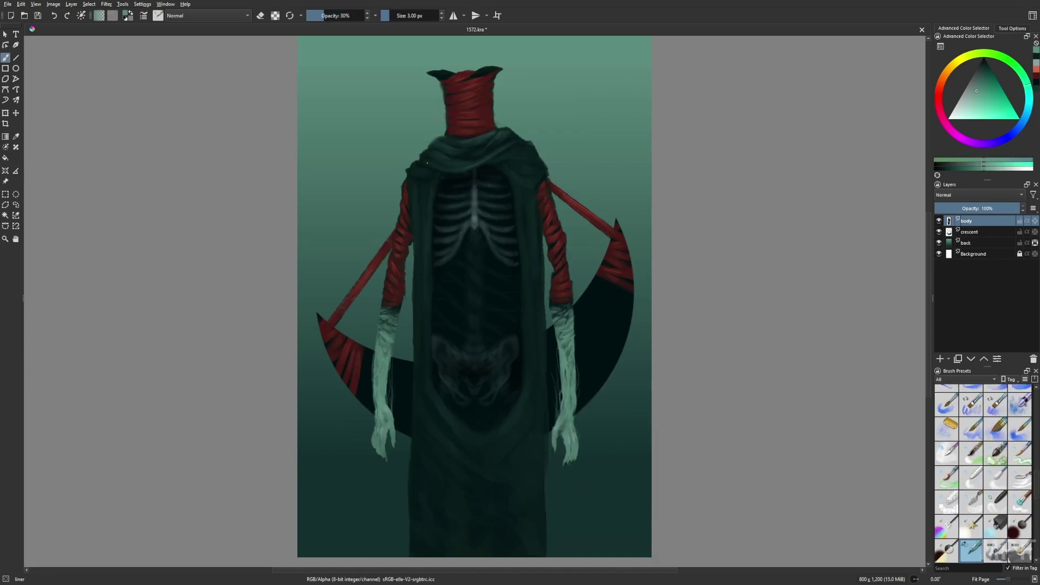
pyautogui.press('m')
# Step: Extend both horns on top of the neck outward into curved points in near-black with the 8 px Garner Knife Maybe brush
pyautogui.press('/')
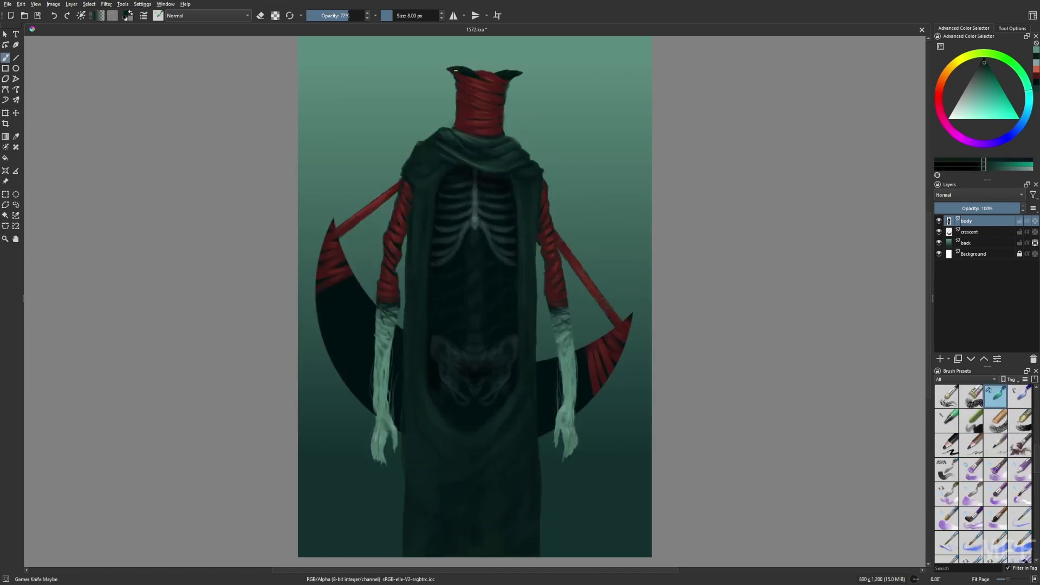
pyautogui.press('d')
pyautogui.moveTo(512, 74); pyautogui.dragTo(533, 81)
pyautogui.moveTo(459, 73); pyautogui.dragTo(426, 71)
# Step: Deepen the neck wrapping shadows in dark red with the liner brush in Multiply mode at 30% opacity and 3 px
pyautogui.press('/')
pyautogui.scroll(3, 488, 141)
pyautogui.keyDown('ctrl'); pyautogui.click(488, 169); pyautogui.keyUp('ctrl')
pyautogui.hotkey('alt', 'shift', 'm')
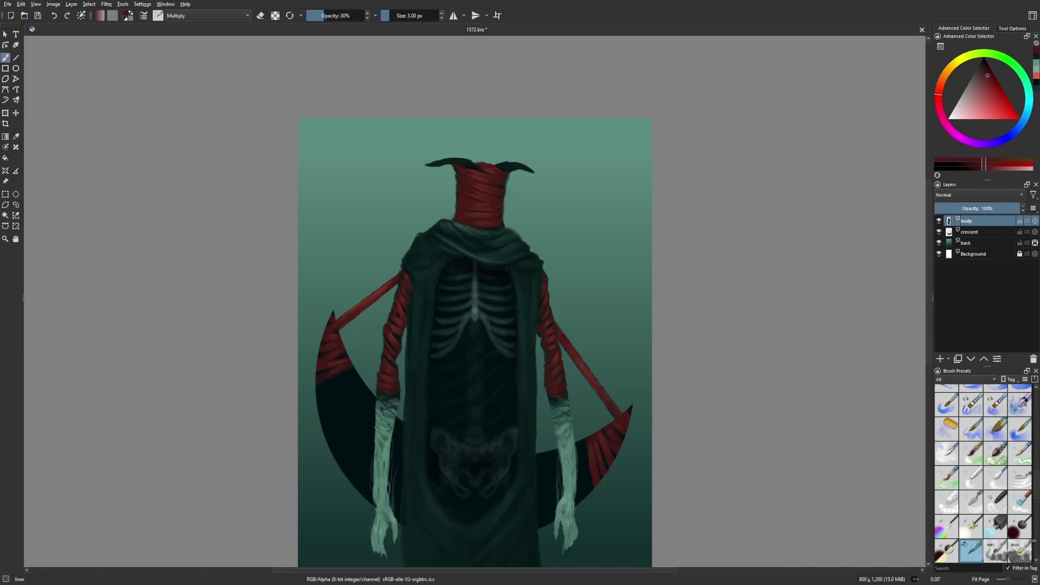
pyautogui.press('m')
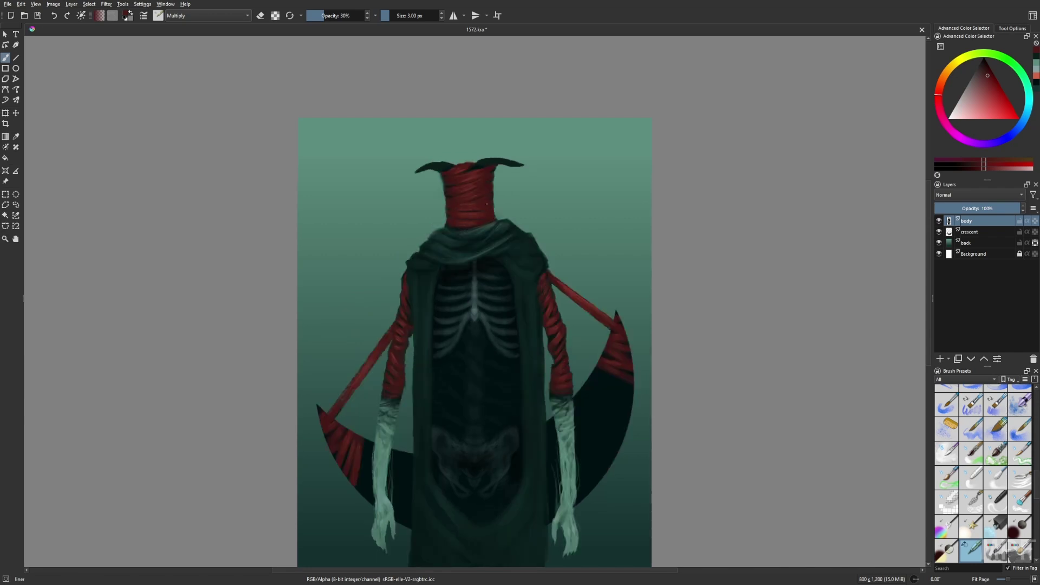
# Step: Brighten the neck and arm wrappings in light red with the 3 px liner brush in Color Dodge mode at 17% opacity
pyautogui.keyDown('ctrl'); pyautogui.click(458, 164); pyautogui.keyUp('ctrl')
pyautogui.hotkey('alt', 'shift', 'd')
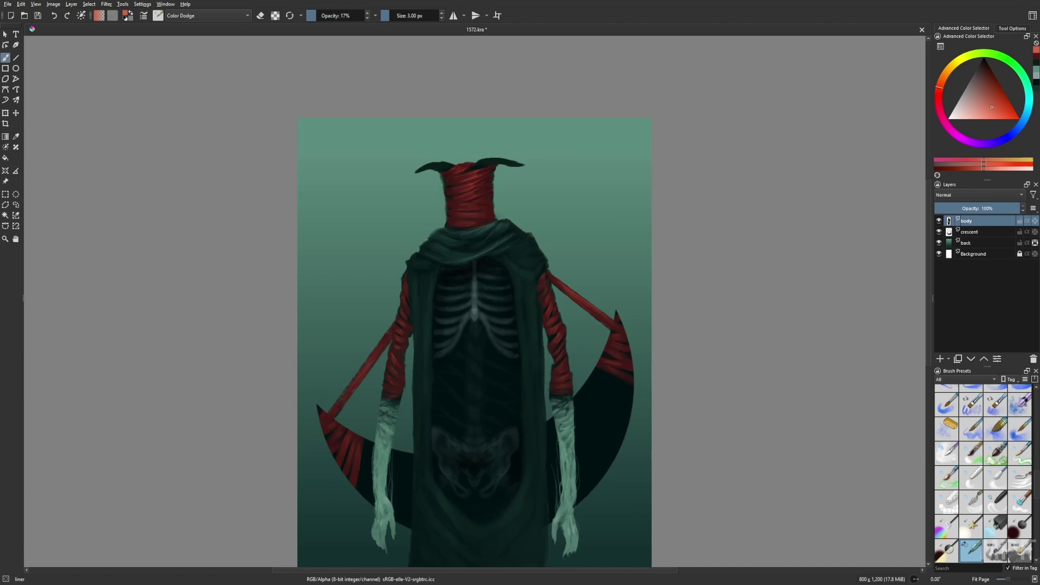
pyautogui.press('m')
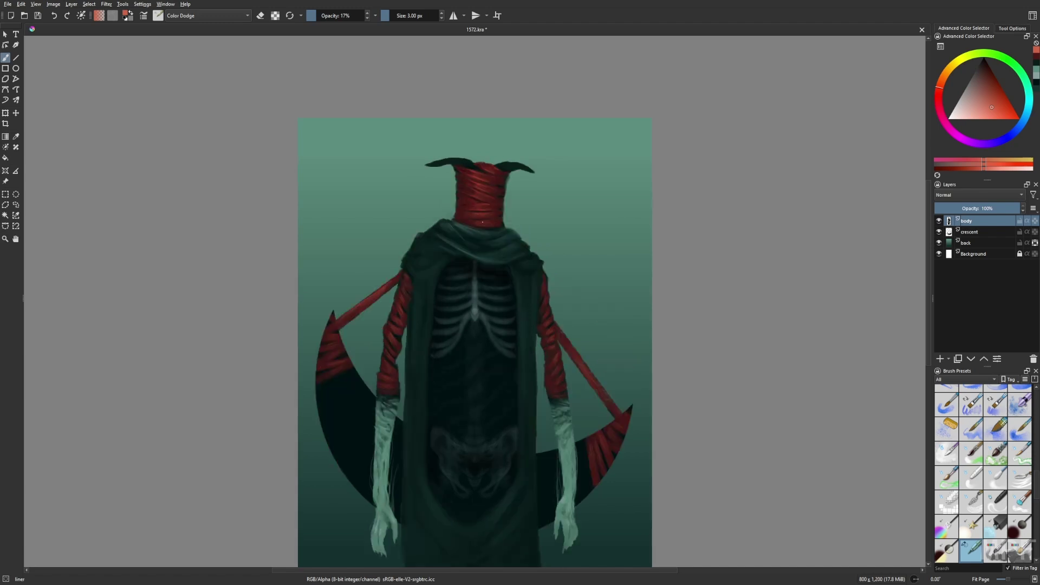
pyautogui.scroll(-3, 483, 222)
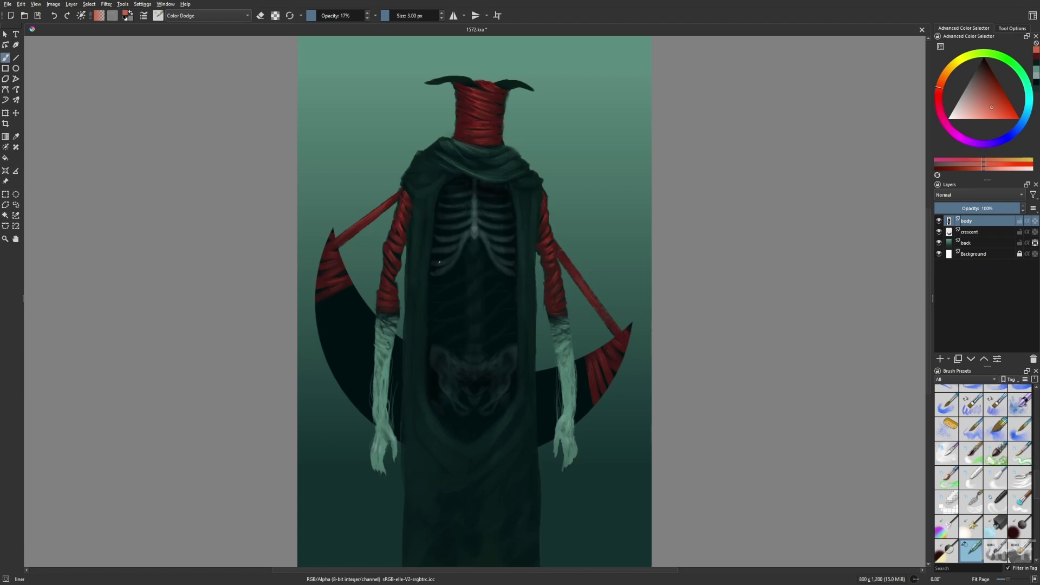
pyautogui.press('m')
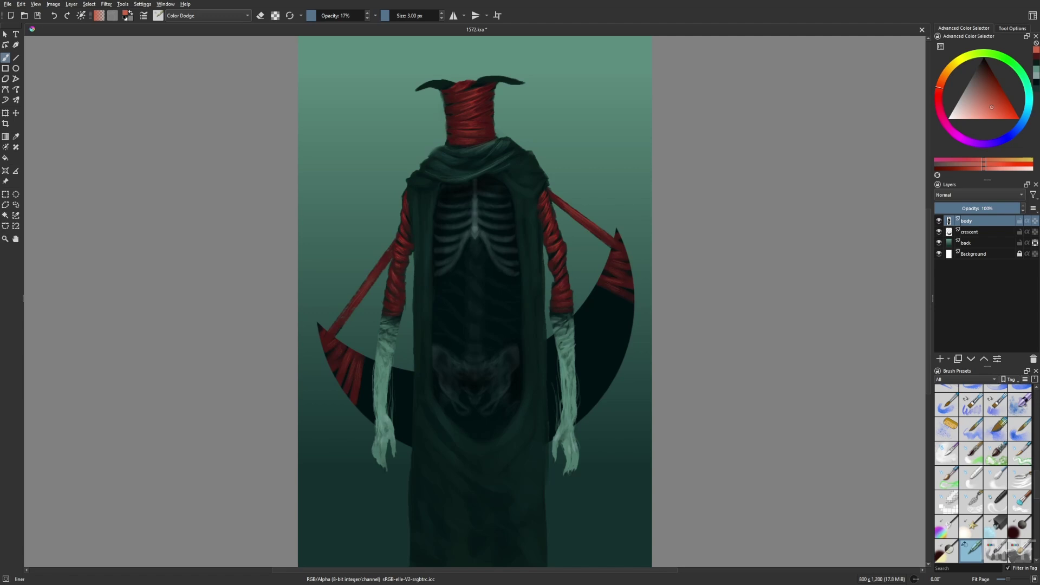
pyautogui.click(969, 231)
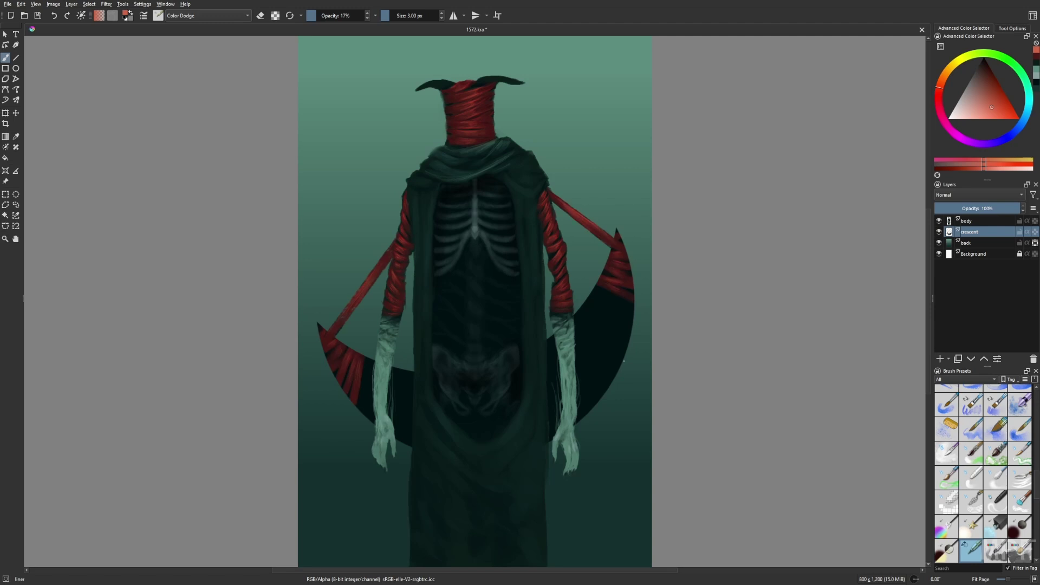
pyautogui.click(978, 222)
# Step: Highlight the horns in sampled pale green using the Garner Knife Maybe brush at 100% opacity and 6 px
pyautogui.rightClick(618, 376)
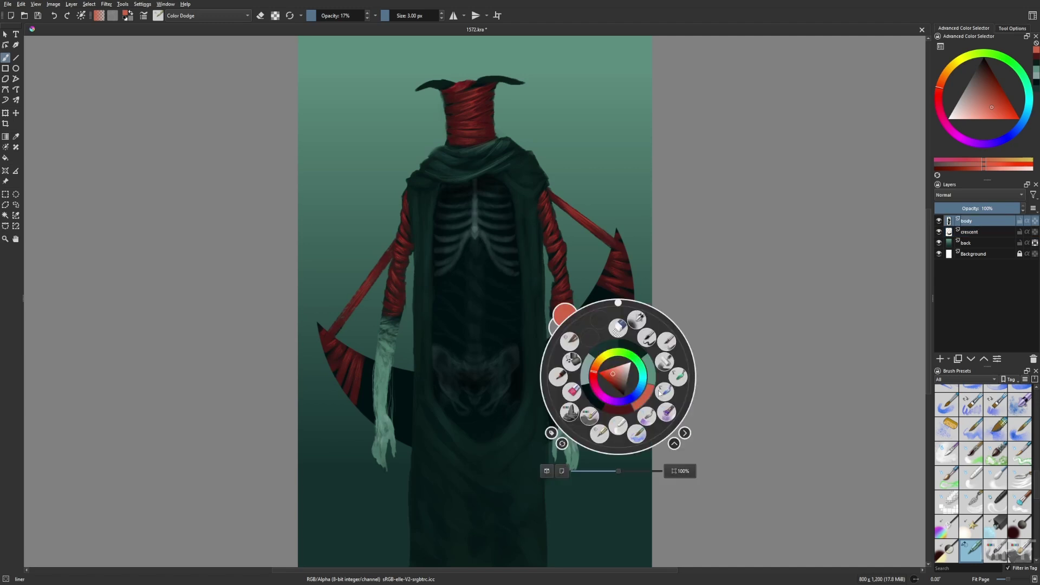
pyautogui.click(622, 320)
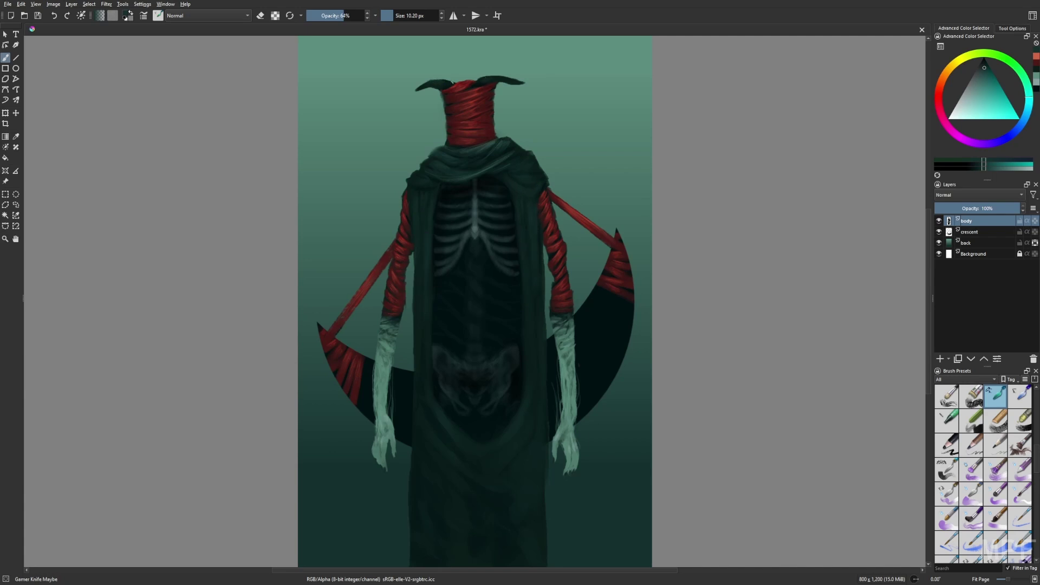
pyautogui.rightClick(562, 298)
pyautogui.click(564, 299)
pyautogui.press('[')
pyautogui.moveTo(336, 15); pyautogui.dragTo(373, 25)
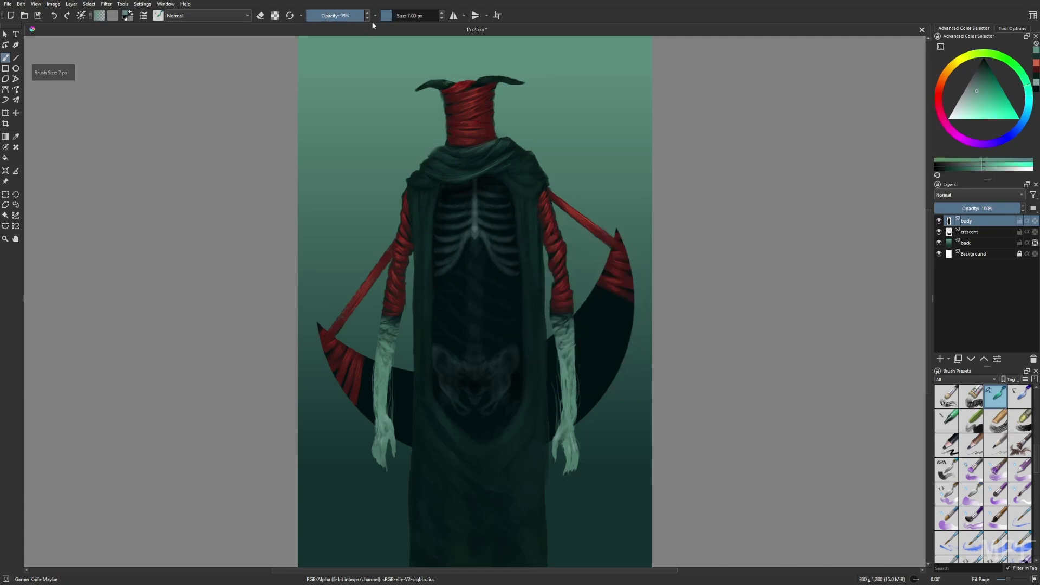
pyautogui.press('o')
pyautogui.press('[')
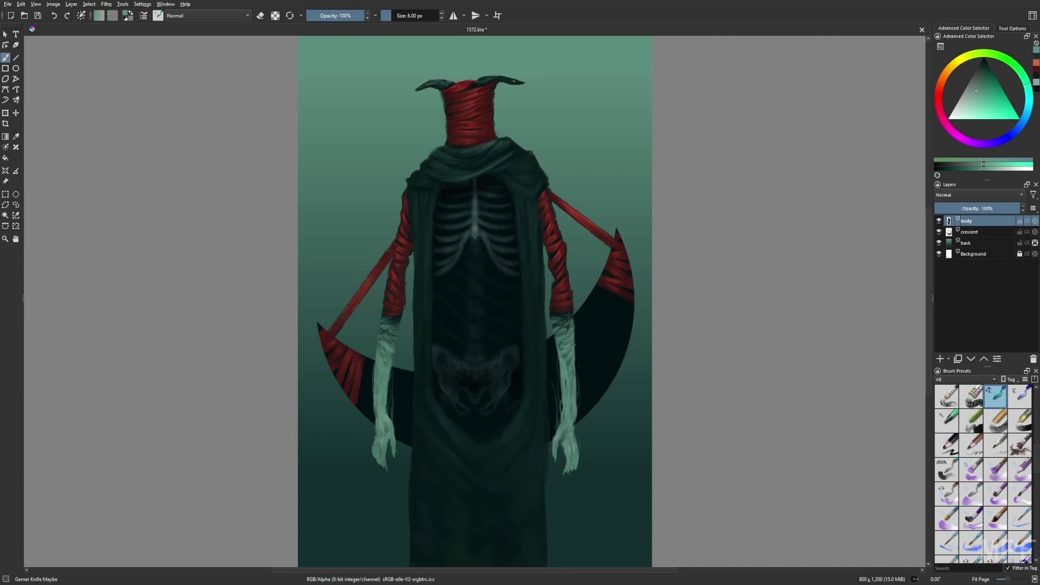
# Step: Paint dark red cloth below the cowl over the upper ribs, enlarging the Garner Knife Maybe brush to 12 px and 20 px
pyautogui.rightClick(460, 145)
pyautogui.click(460, 145)
pyautogui.press(']')
pyautogui.press(']')
pyautogui.press(']')
pyautogui.press(']')
pyautogui.press(']')
pyautogui.press(']')
pyautogui.press(']')
pyautogui.press(']')
pyautogui.press(']')
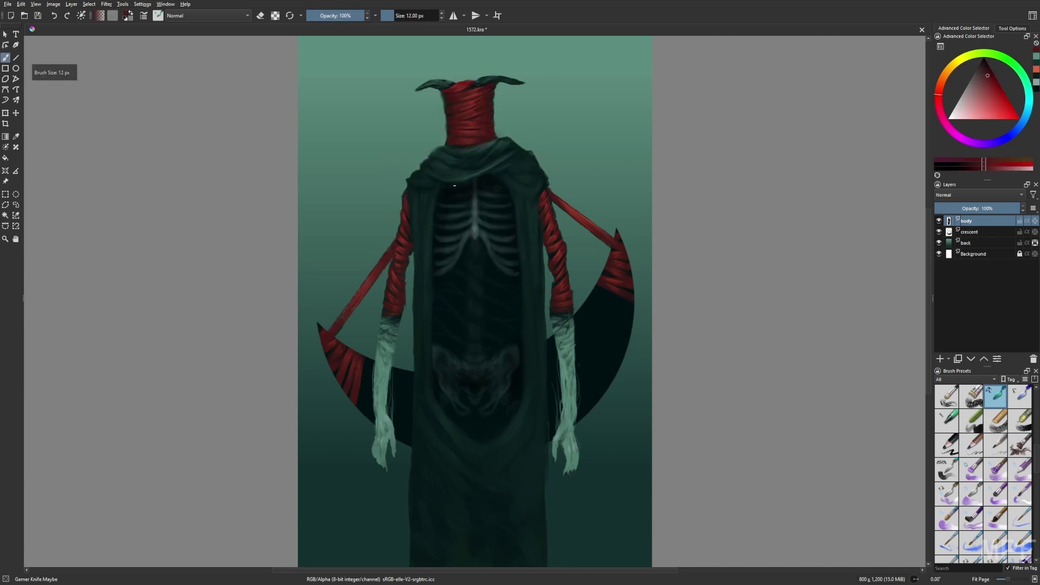
pyautogui.moveTo(461, 194)
pyautogui.mouseDown()
pyautogui.moveTo(485, 189)
pyautogui.moveTo(486, 233)
pyautogui.mouseUp()
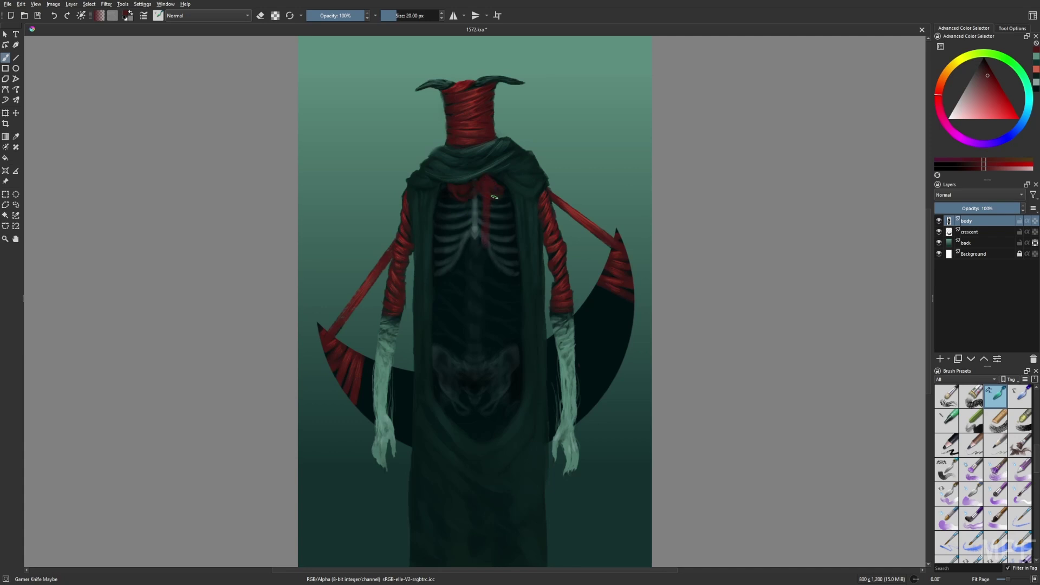
# Step: Paint long dark red cloth strips hanging from below the cowl down over the ribs with the Garner Knife Maybe brush at varying sizes
pyautogui.moveTo(450, 187); pyautogui.dragTo(482, 325)
pyautogui.press('[')
pyautogui.press('[')
pyautogui.press('[')
pyautogui.press('[')
pyautogui.press(']')
pyautogui.press(']')
pyautogui.press(']')
pyautogui.press(']')
pyautogui.press(']')
pyautogui.press(']')
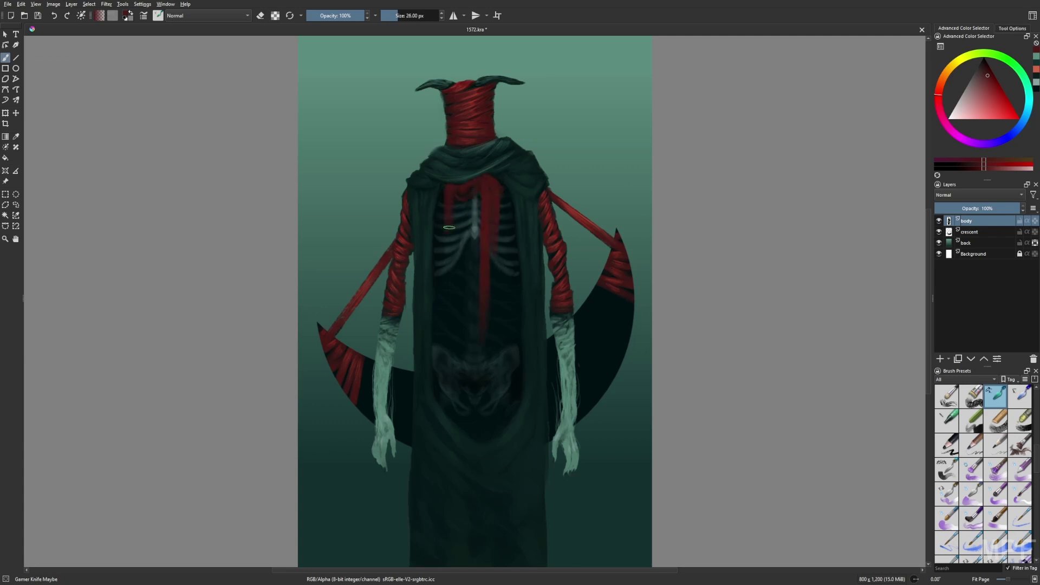
# Step: Shade the red cloth below the cowl in Multiply mode with the 3 px liner at 39% opacity and the 32 px soft airbrush at 28%
pyautogui.press('m')
pyautogui.press('/')
pyautogui.click(227, 15)
pyautogui.click(232, 35)
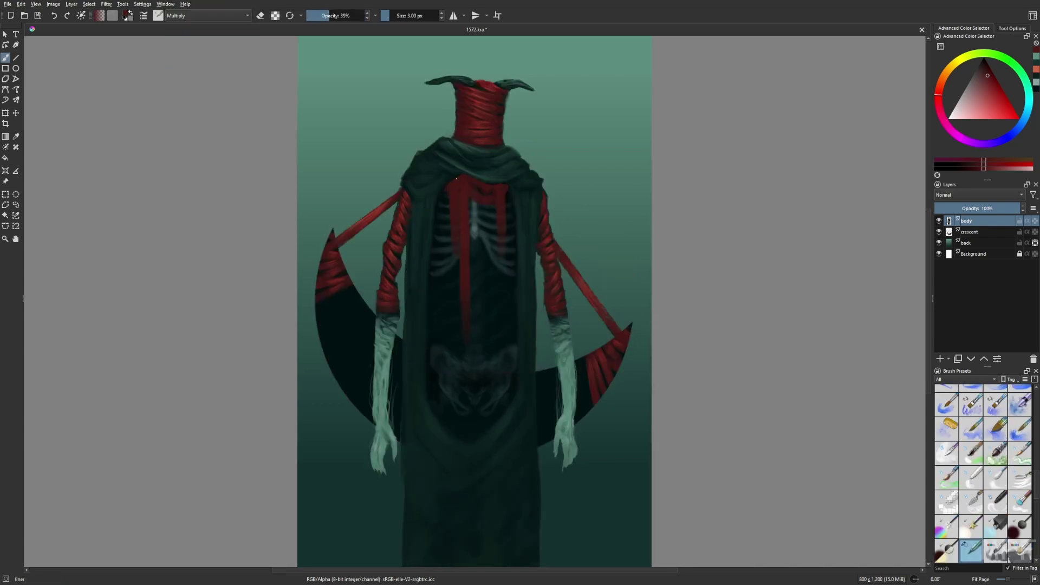
pyautogui.rightClick(495, 220)
pyautogui.click(448, 180)
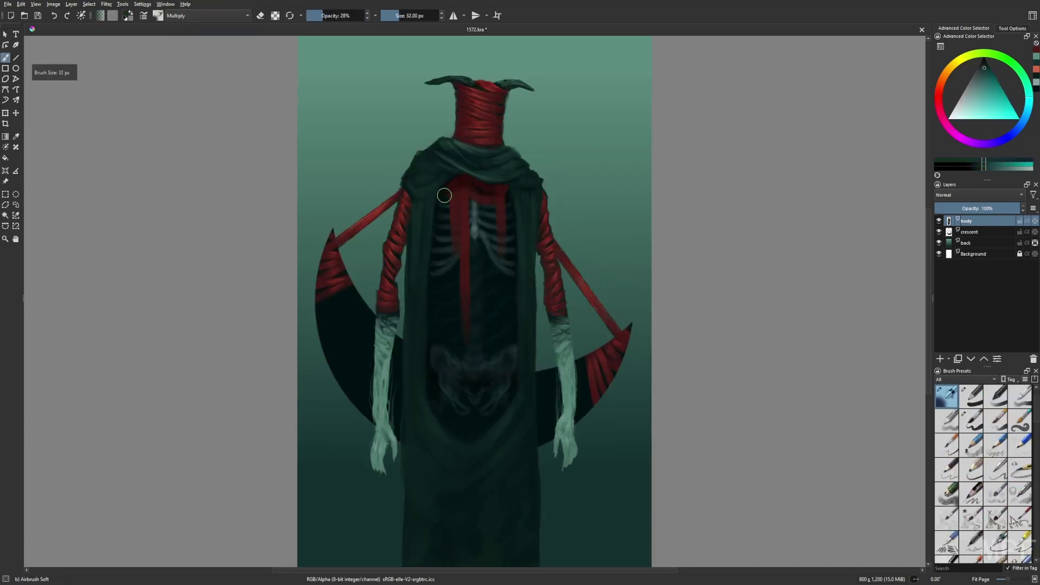
# Step: Refine the cowl's underside and cloth edges in dark teal with the Garner Knife Maybe brush at 100% opacity and 15 px
pyautogui.rightClick(459, 242)
pyautogui.click(466, 181)
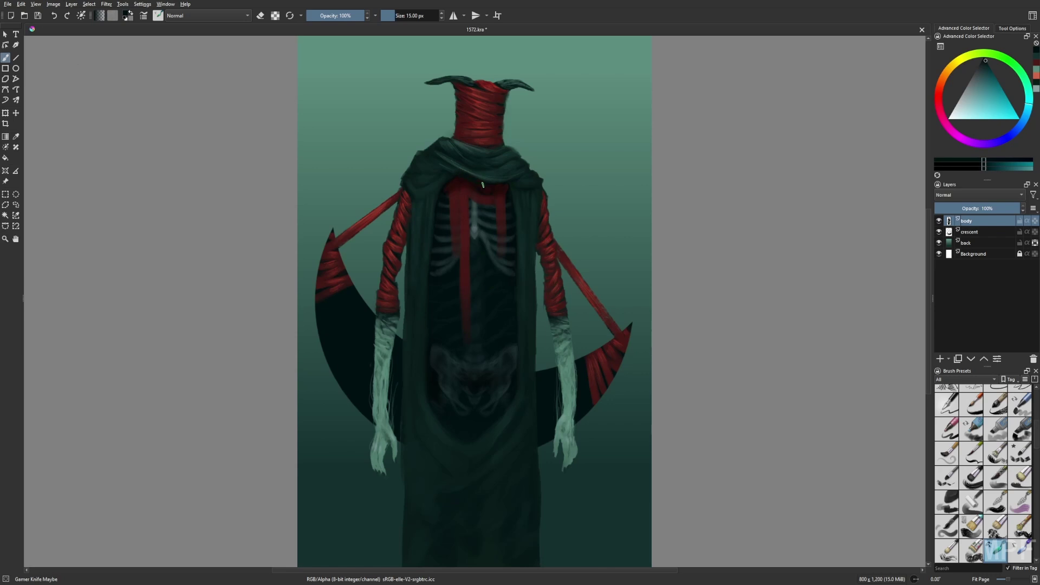
pyautogui.press('m')
pyautogui.rightClick(464, 184)
pyautogui.press('[')
pyautogui.rightClick(435, 278)
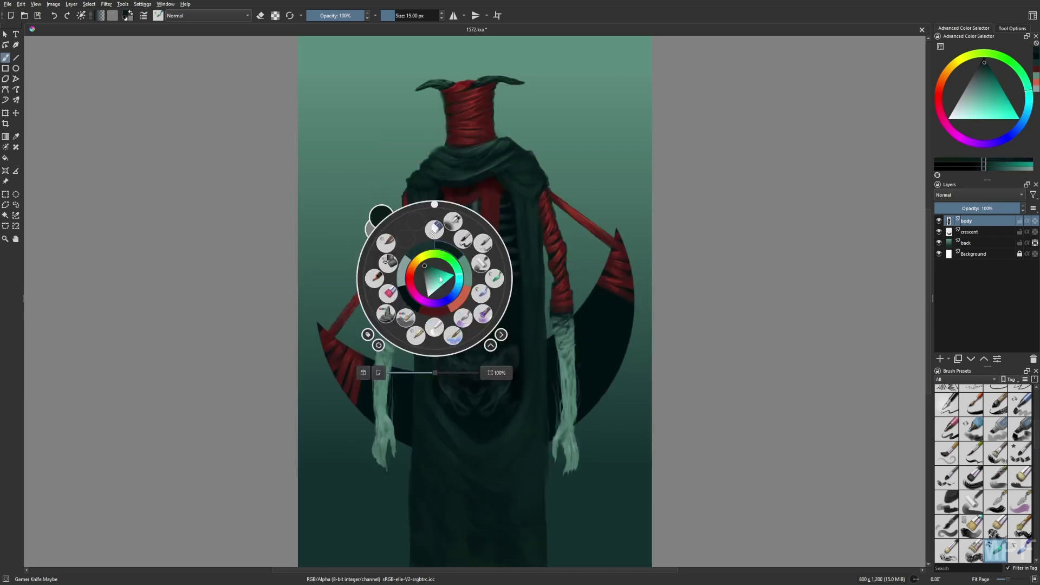
pyautogui.click(436, 198)
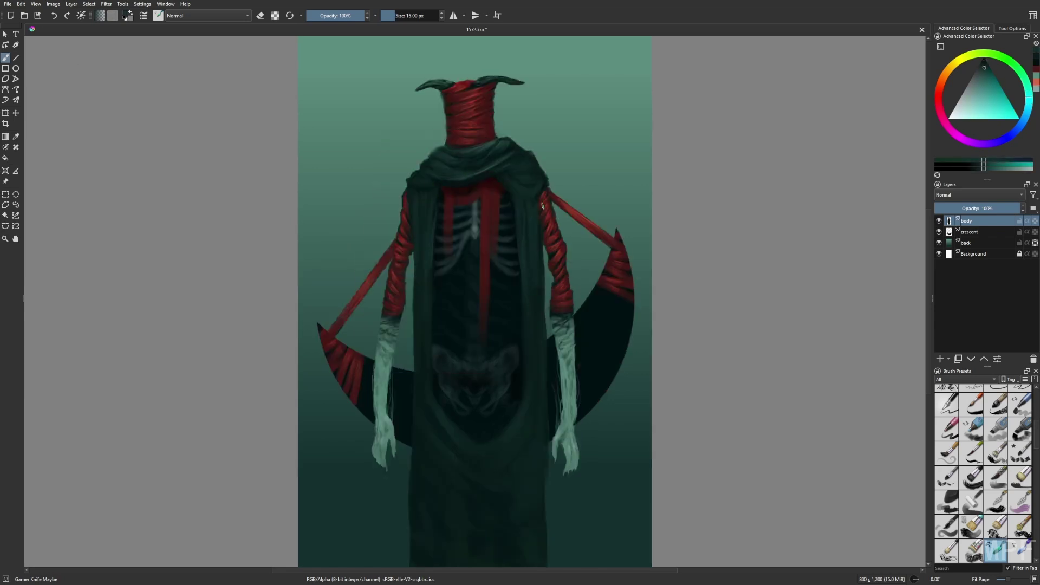
# Step: Add light red fold streaks to the hanging cloth strips with the 3 px liner brush at 39% opacity in Normal mode
pyautogui.rightClick(537, 188)
pyautogui.click(506, 190)
pyautogui.rightClick(522, 254)
pyautogui.click(490, 217)
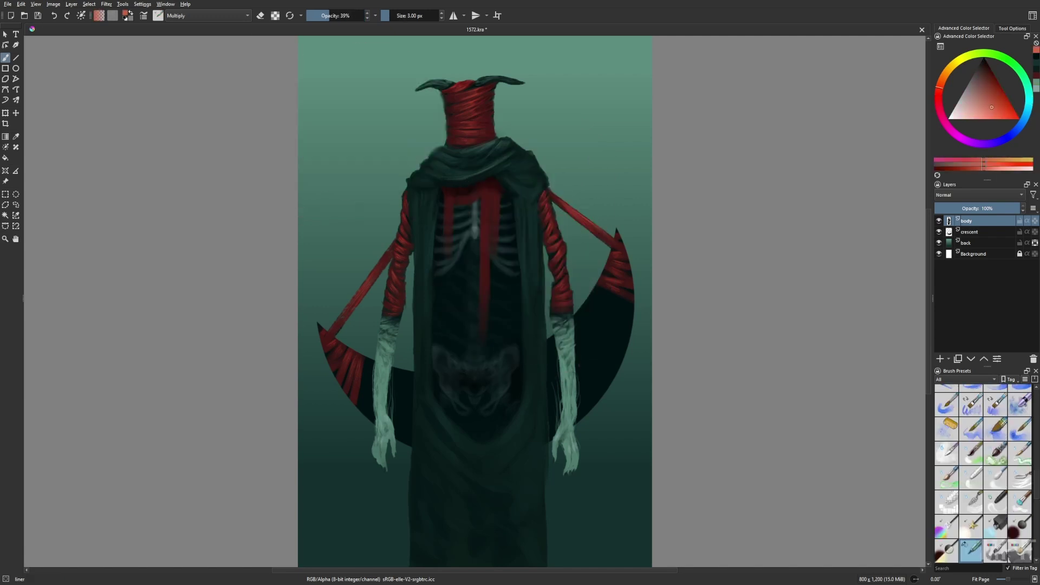
pyautogui.hotkey('alt', 'shift', 'n')
# Step: Darken the top of the red cloth in dark red with WaterC Spread in Multiply mode at 48% opacity and 28.14 px
pyautogui.rightClick(538, 244)
pyautogui.click(487, 195)
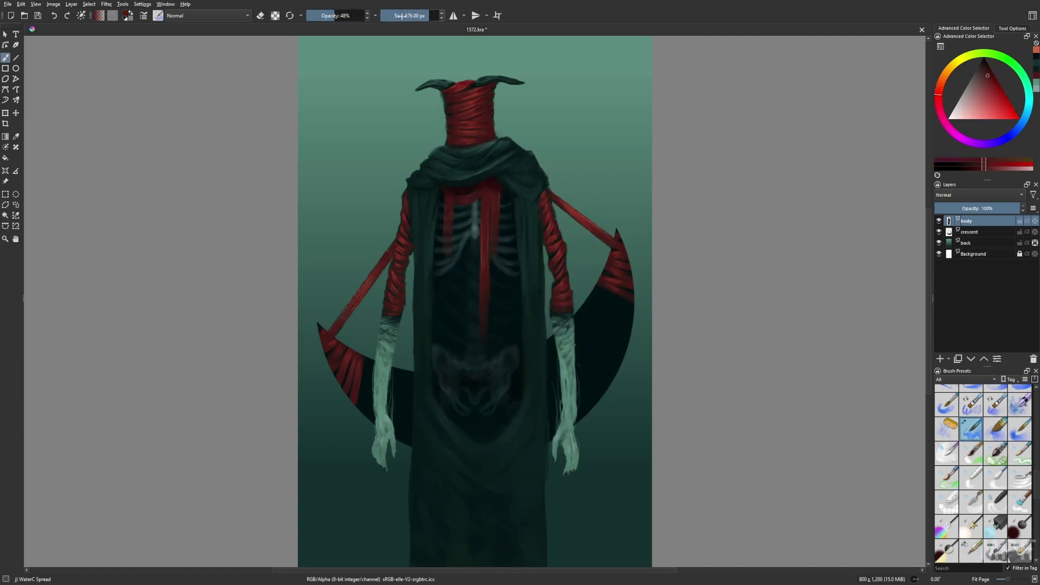
pyautogui.moveTo(488, 194); pyautogui.dragTo(459, 199)
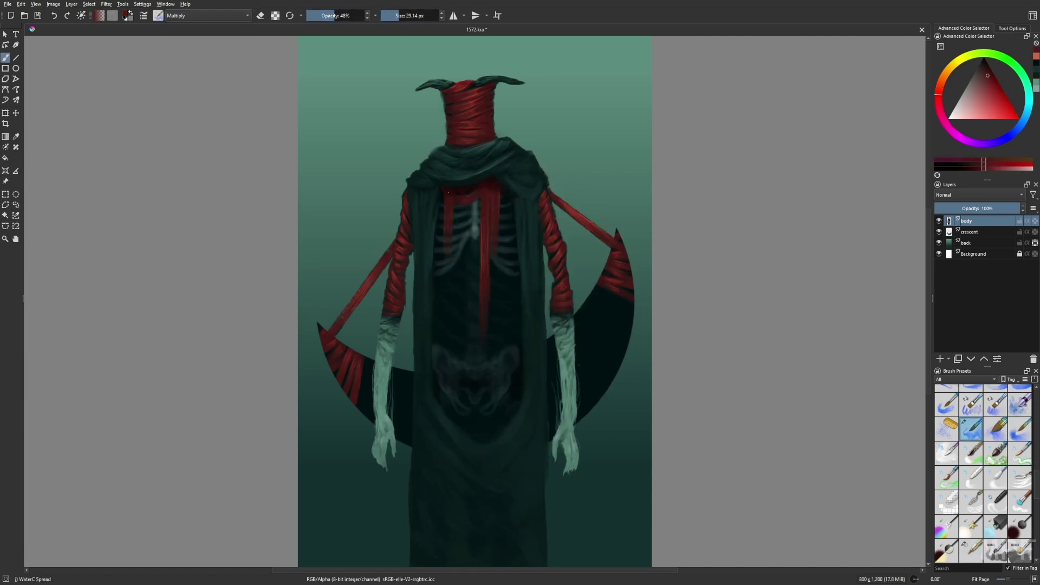
# Step: Highlight the red cloth in light red and the robe in sampled dark teal with the 3 px liner in Color Dodge at 29% and 49% opacity
pyautogui.rightClick(469, 292)
pyautogui.click(485, 289)
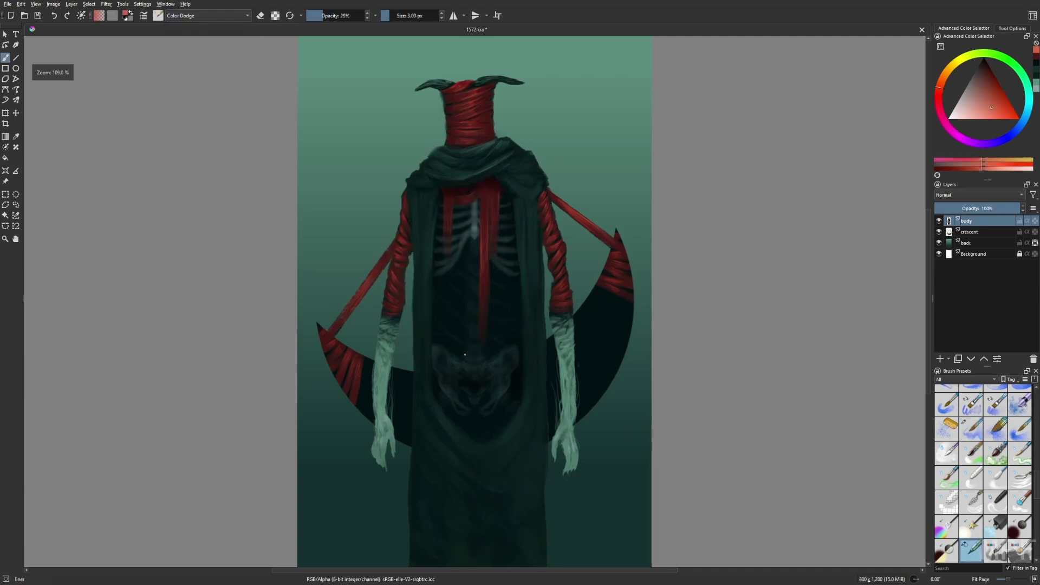
pyautogui.keyDown('ctrl'); pyautogui.click(553, 449); pyautogui.keyUp('ctrl')
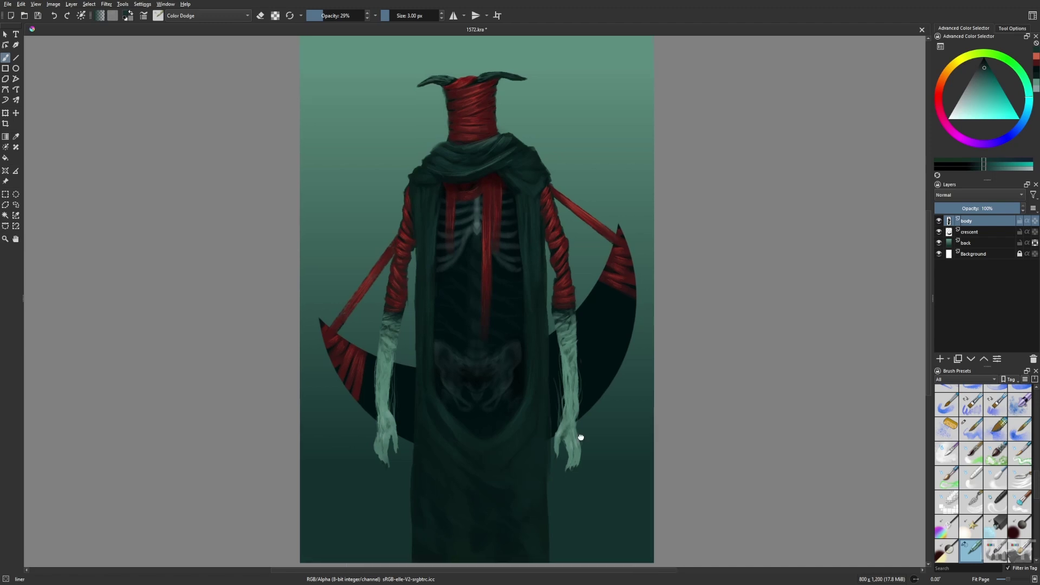
pyautogui.moveTo(580, 437); pyautogui.dragTo(589, 407)
pyautogui.click(335, 15)
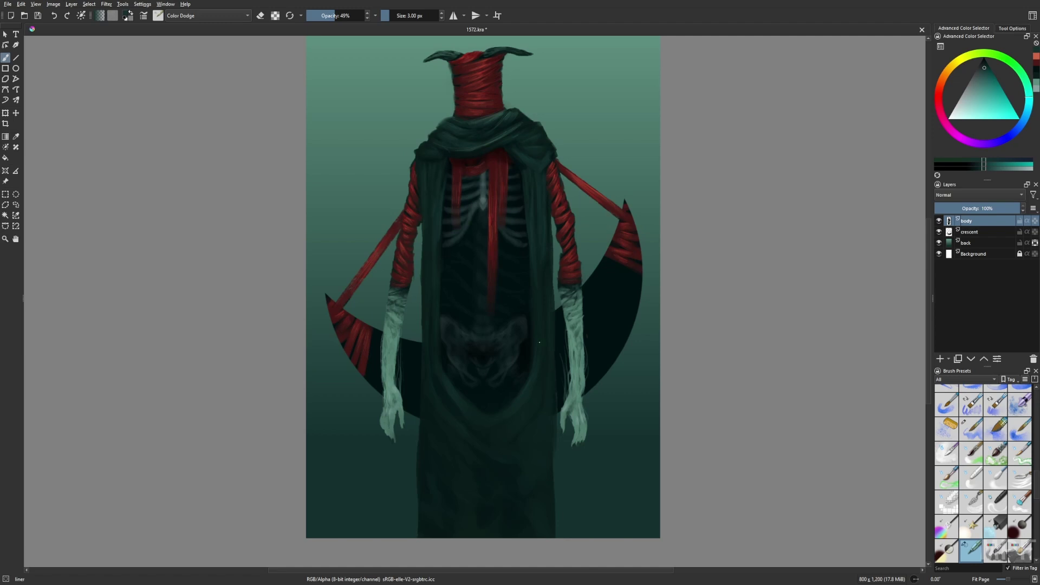
# Step: Darken the lower robe and hands in dark teal with a large soft airbrush in Multiply mode at 28% opacity
pyautogui.rightClick(558, 425)
pyautogui.click(558, 374)
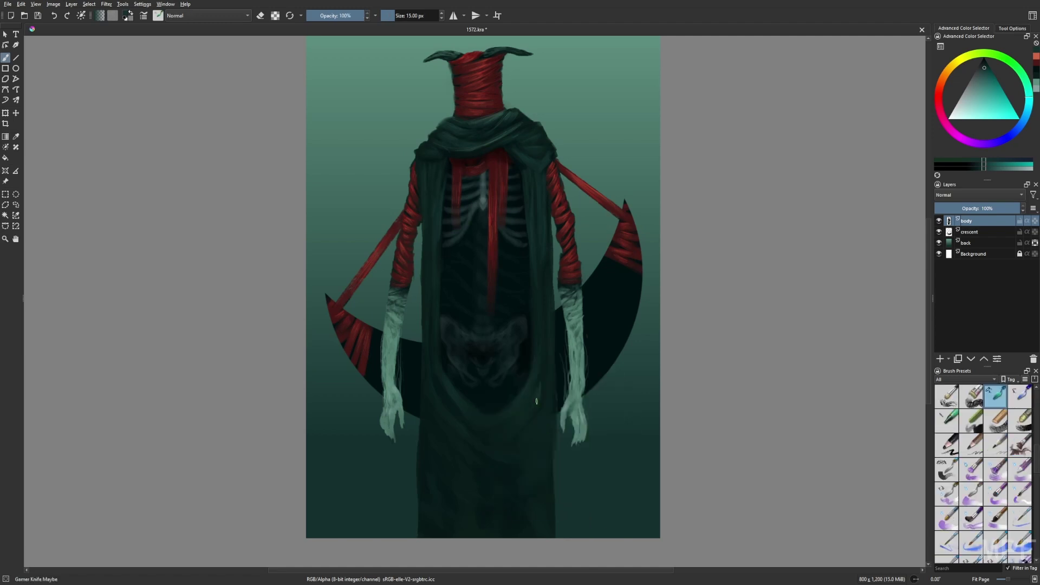
pyautogui.rightClick(511, 457)
pyautogui.click(564, 434)
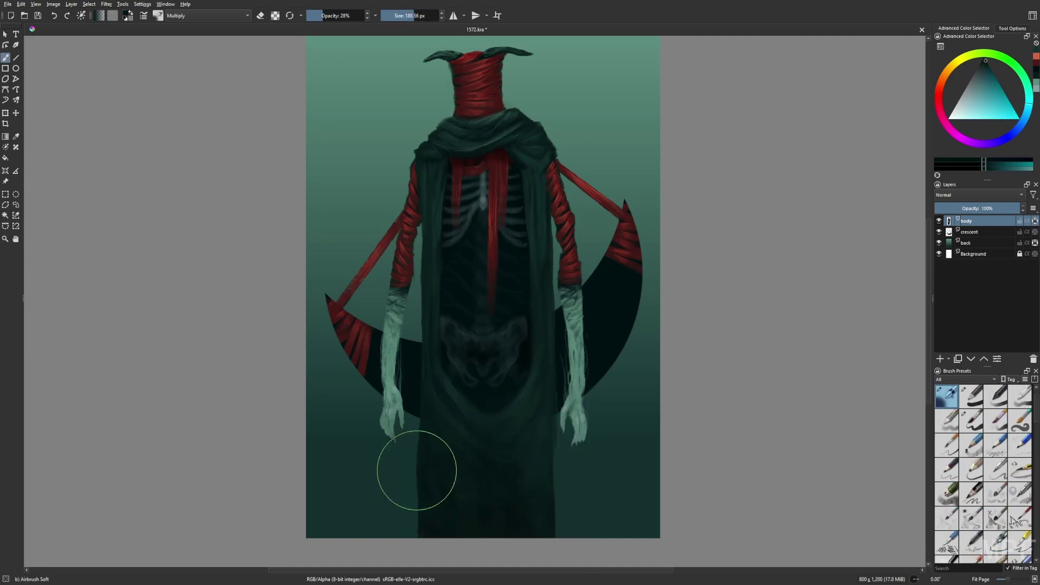
pyautogui.moveTo(414, 469)
pyautogui.mouseDown()
pyautogui.moveTo(491, 468)
pyautogui.moveTo(453, 317)
pyautogui.moveTo(409, 502)
pyautogui.moveTo(590, 400)
pyautogui.mouseUp()
# Step: Darken both hands and forearms in dark red with WaterC Spread in Multiply mode at 53% opacity, reducing the brush to 117.31 px
pyautogui.rightClick(606, 444)
pyautogui.click(626, 501)
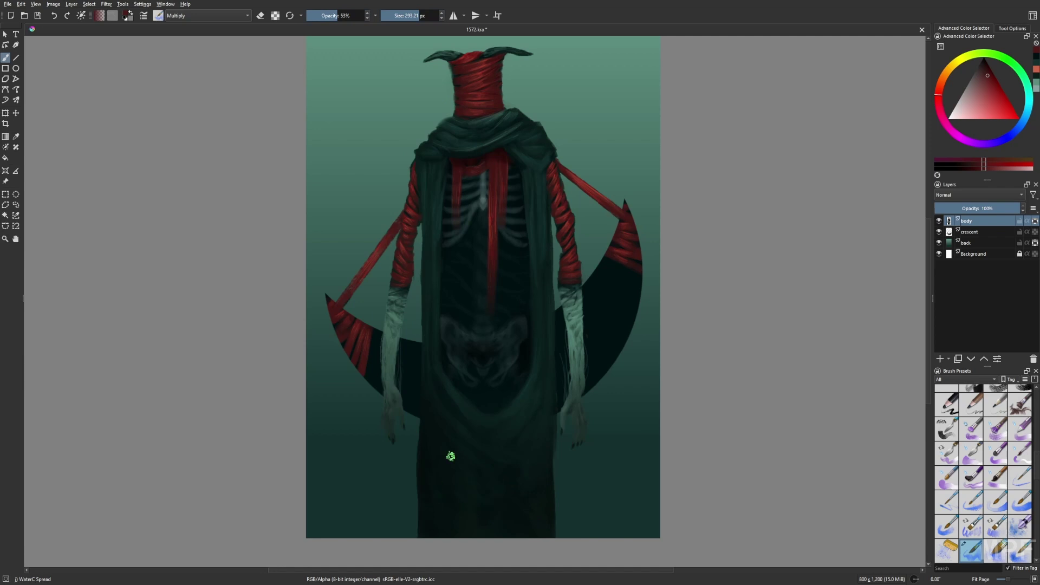
pyautogui.moveTo(391, 417); pyautogui.dragTo(395, 330)
pyautogui.moveTo(574, 437); pyautogui.dragTo(575, 338)
pyautogui.click(410, 16)
pyautogui.moveTo(410, 15); pyautogui.dragTo(406, 16)
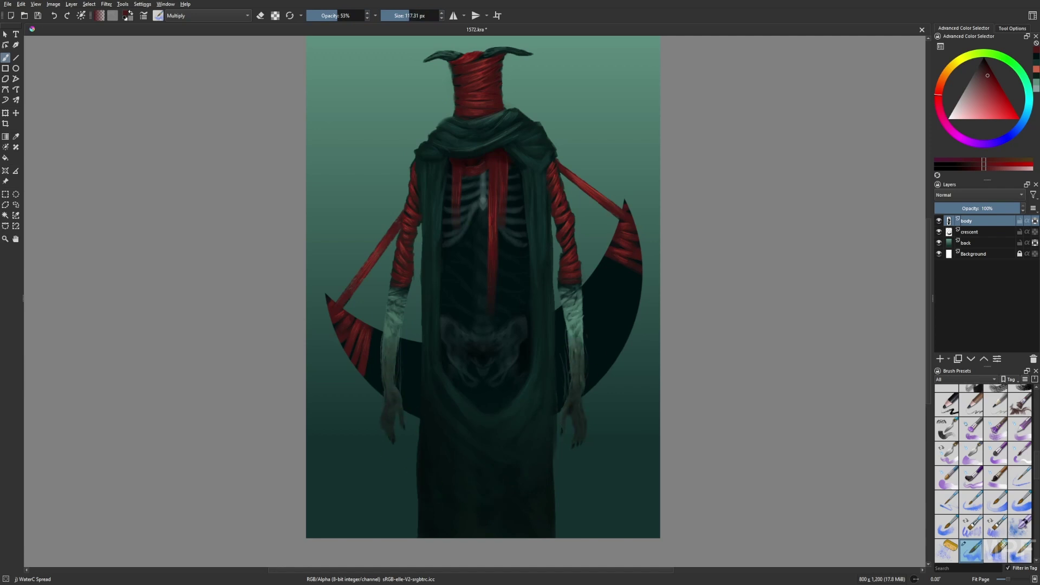
# Step: Detail the hands and forearms in pale green and dark teal with the Garner Knife Maybe brush at 6 px and 5 px
pyautogui.press('/')
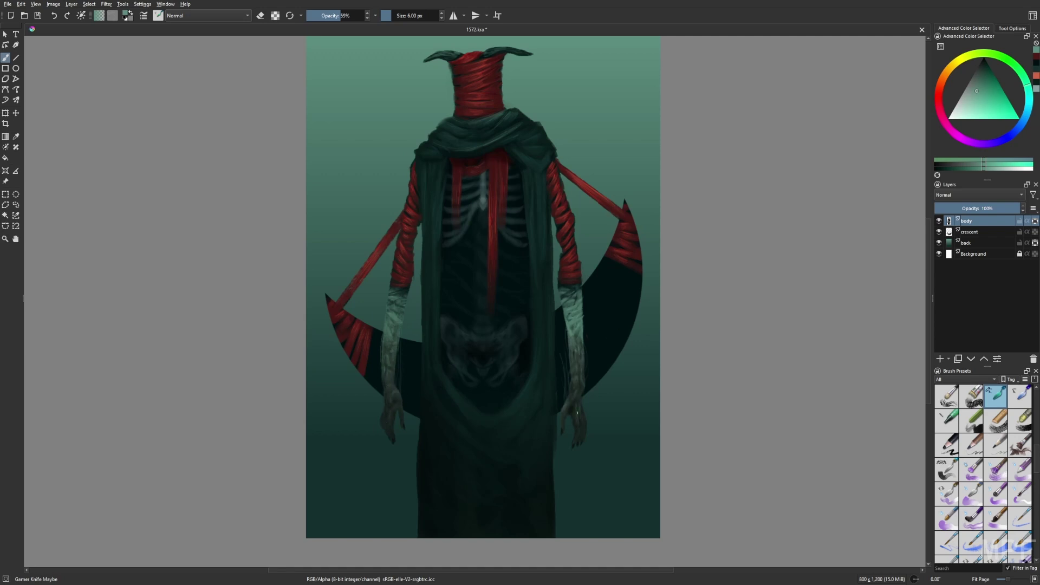
pyautogui.rightClick(585, 313)
pyautogui.press('d')
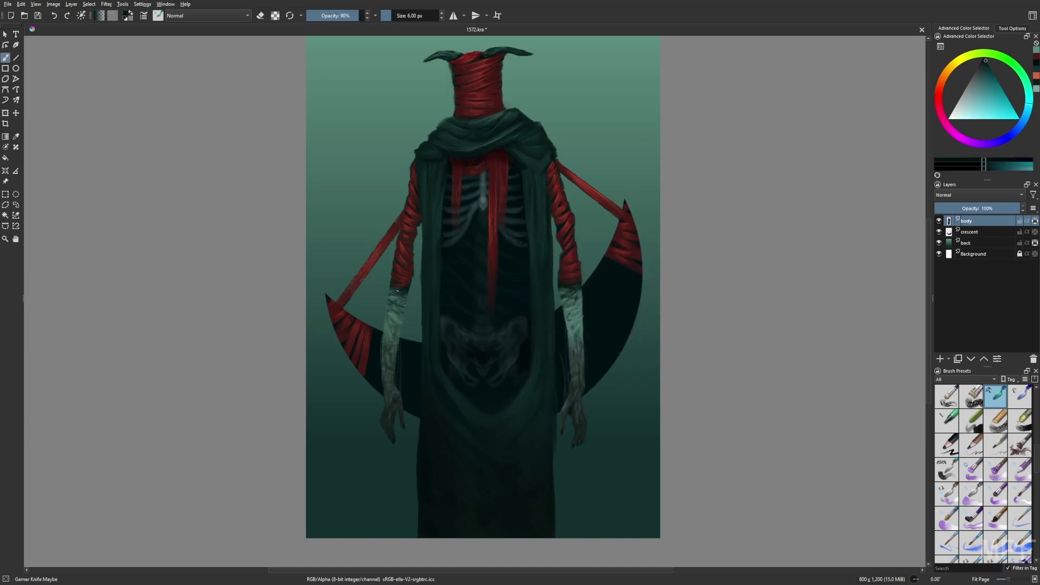
pyautogui.click(559, 287)
pyautogui.press('[')
pyautogui.moveTo(482, 287); pyautogui.dragTo(474, 316)
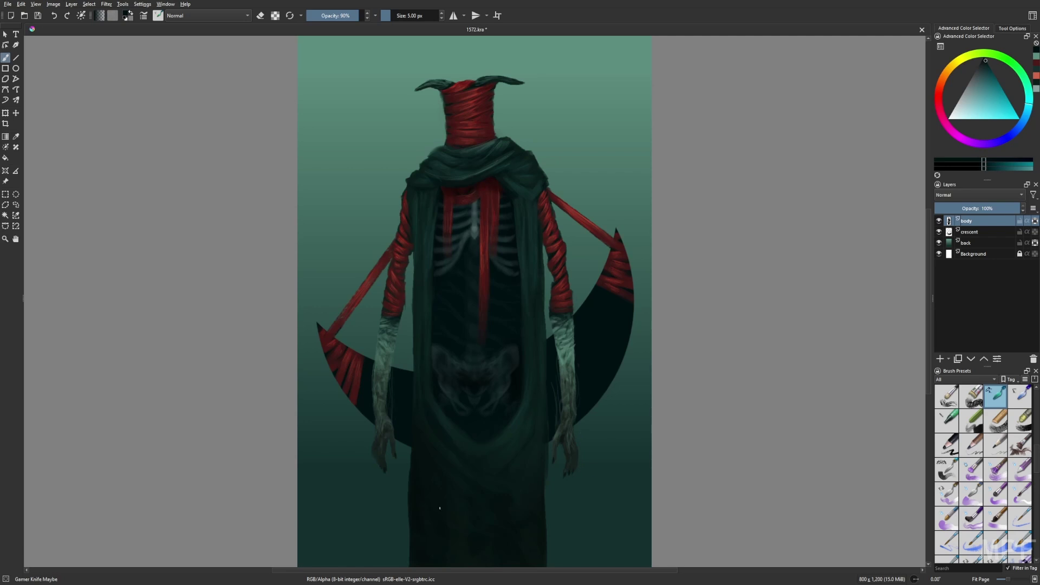
# Step: Glaze the torso above the pelvis in pale teal at 15% opacity, and refine it in dark green with the 3 px liner brush at 69% opacity
pyautogui.keyDown('ctrl'); pyautogui.click(454, 311); pyautogui.keyUp('ctrl')
pyautogui.press('o')
pyautogui.press('o')
pyautogui.press('o')
pyautogui.press('o')
pyautogui.press('o')
pyautogui.press('o')
pyautogui.press('o')
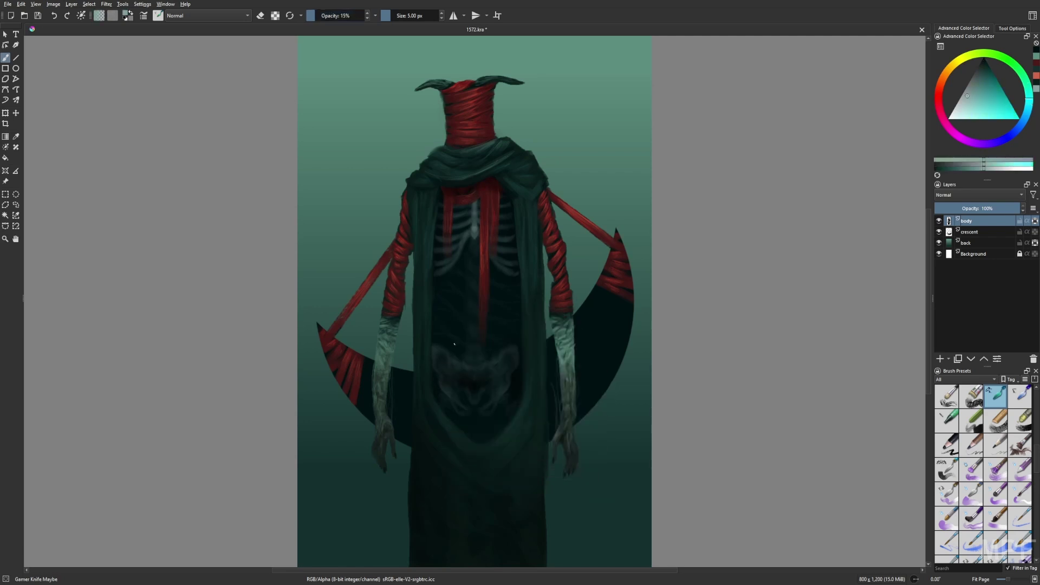
pyautogui.press(']')
pyautogui.press(']')
pyautogui.press(']')
pyautogui.rightClick(453, 328)
pyautogui.click(430, 314)
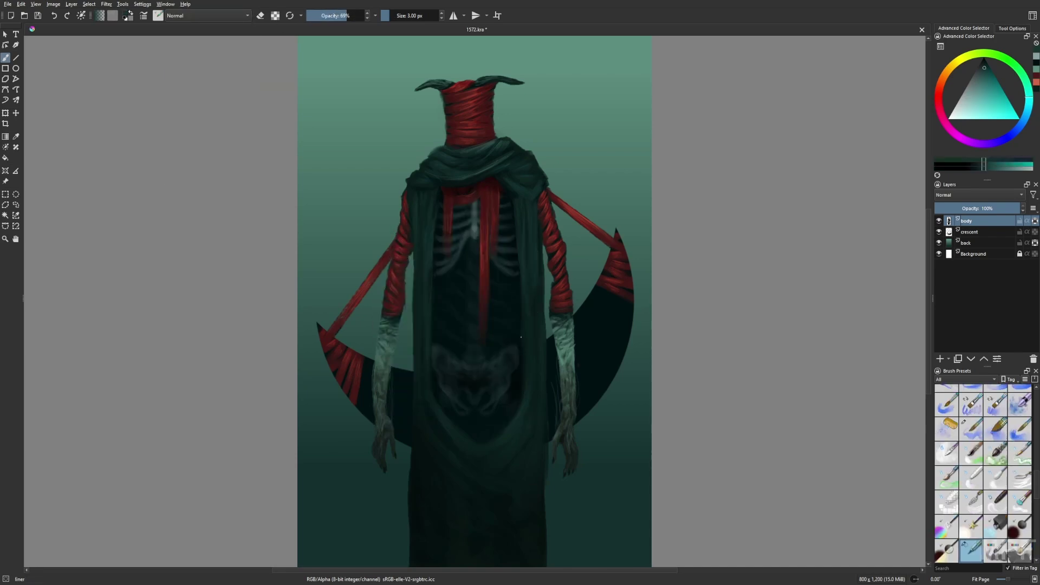
# Step: Flare the lower robe outward with ragged dark strokes using the Wet Bristles Rough brush at 100% opacity and 48.09 px
pyautogui.rightClick(557, 440)
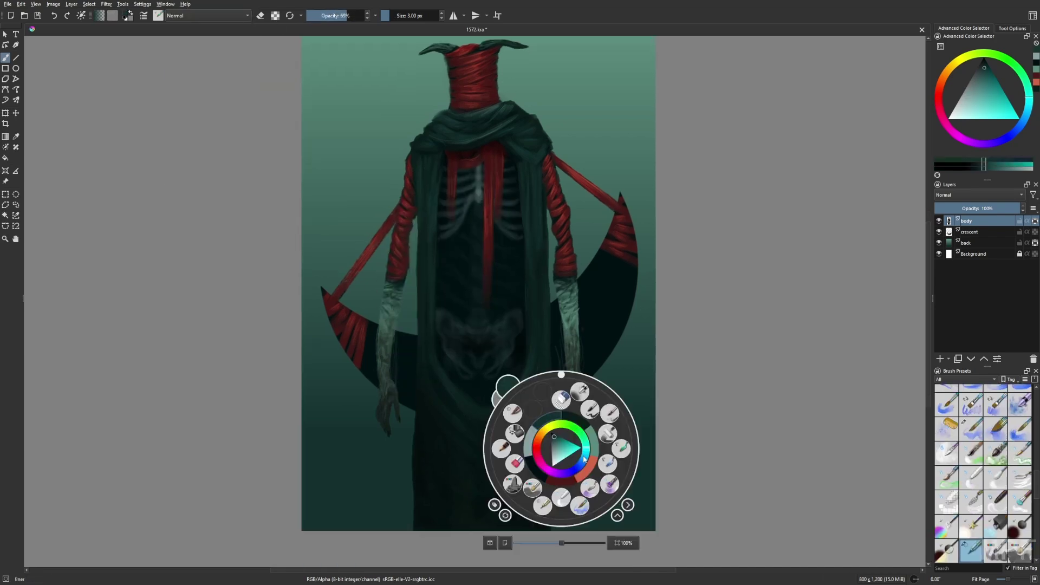
pyautogui.click(541, 398)
pyautogui.moveTo(407, 520); pyautogui.dragTo(404, 425)
# Step: Blend the flared robe edges in dark green with the Garner Knife Maybe brush at 65% opacity and 31.17 px
pyautogui.rightClick(557, 441)
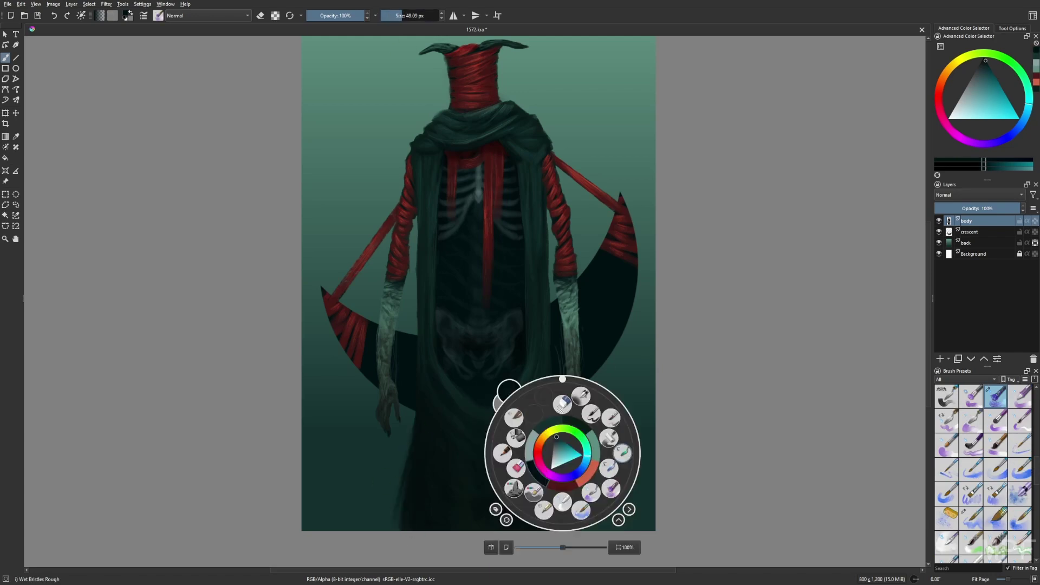
pyautogui.click(530, 464)
pyautogui.press('o')
pyautogui.press('o')
pyautogui.press('o')
pyautogui.press('o')
pyautogui.moveTo(559, 504); pyautogui.dragTo(515, 467)
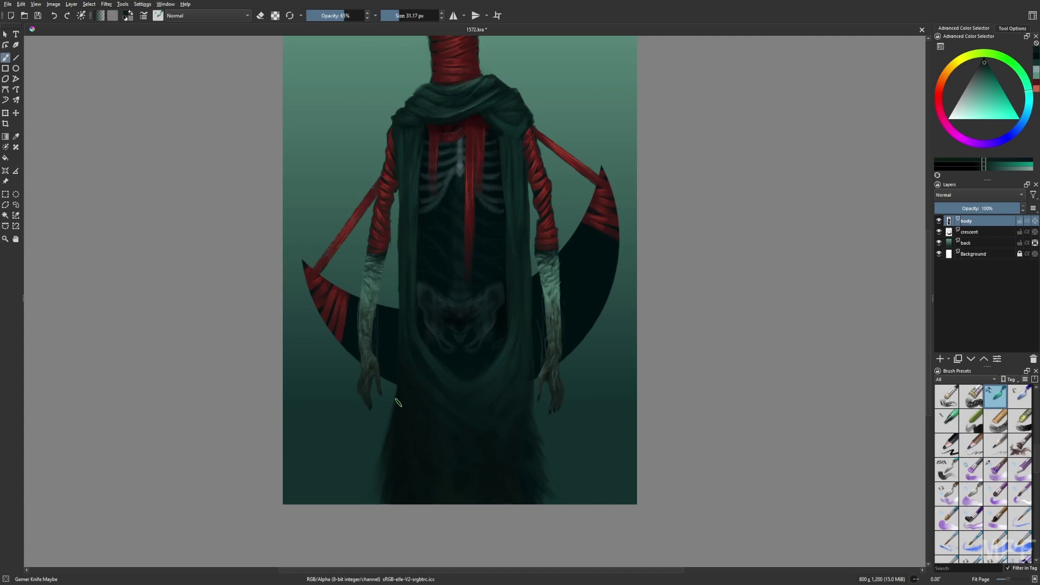
pyautogui.moveTo(429, 419); pyautogui.dragTo(405, 430)
# Step: Paint fabric folds into the lower robe in sampled dark green, reducing the Garner Knife Maybe brush to 16 px and smaller
pyautogui.scroll(-4, 445, 491)
pyautogui.scroll(1, 508, 408)
pyautogui.press('[')
pyautogui.press('[')
pyautogui.press('[')
pyautogui.press('[')
pyautogui.scroll(2, 516, 454)
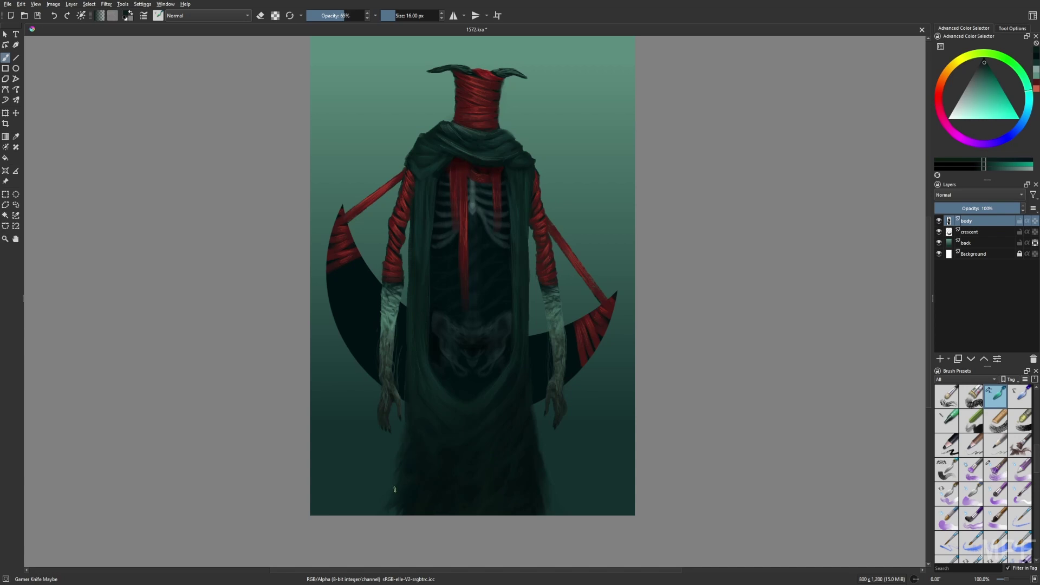
pyautogui.keyDown('ctrl'); pyautogui.click(389, 513); pyautogui.keyUp('ctrl')
pyautogui.press('m')
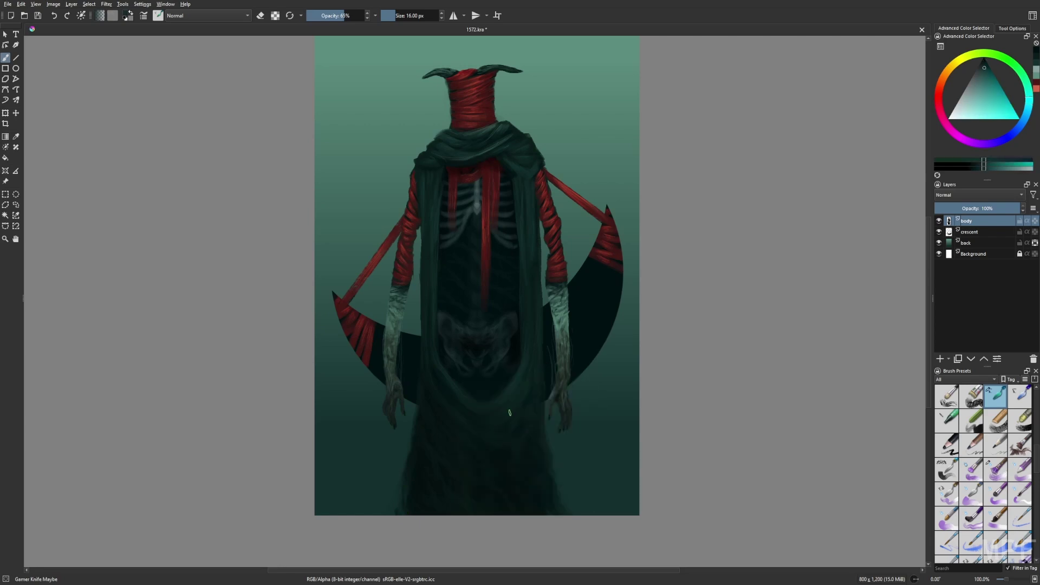
pyautogui.press('[')
pyautogui.press('[')
pyautogui.press('[')
pyautogui.press('[')
pyautogui.press('[')
pyautogui.press('[')
pyautogui.scroll(1, 621, 286)
# Step: Draw thin dark red strings hanging straight down from the horns with the Line tool and the 3 px liner brush at 100% opacity
pyautogui.rightClick(621, 285)
pyautogui.click(605, 344)
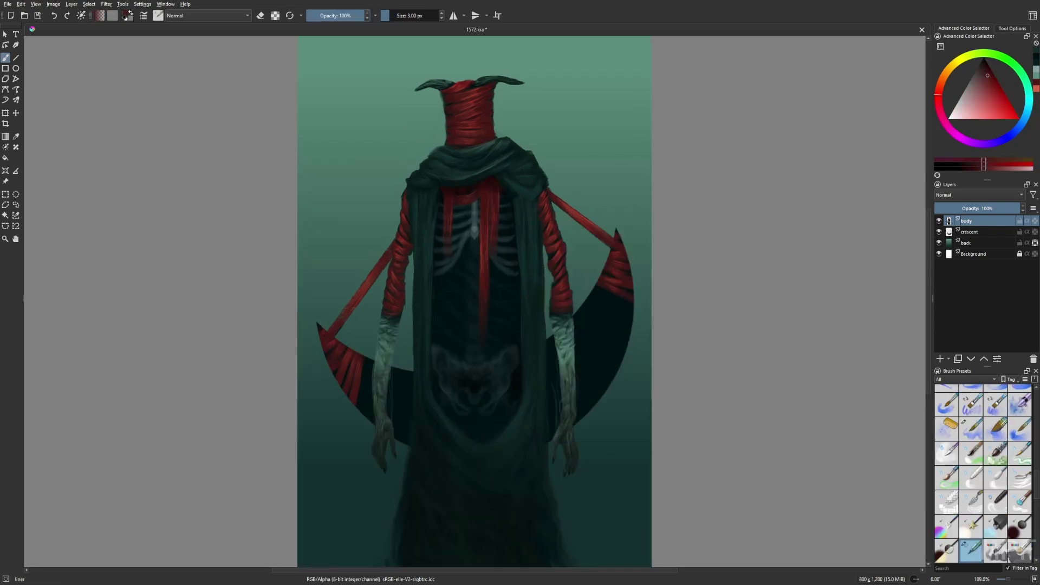
pyautogui.click(15, 57)
pyautogui.moveTo(431, 87); pyautogui.dragTo(431, 113)
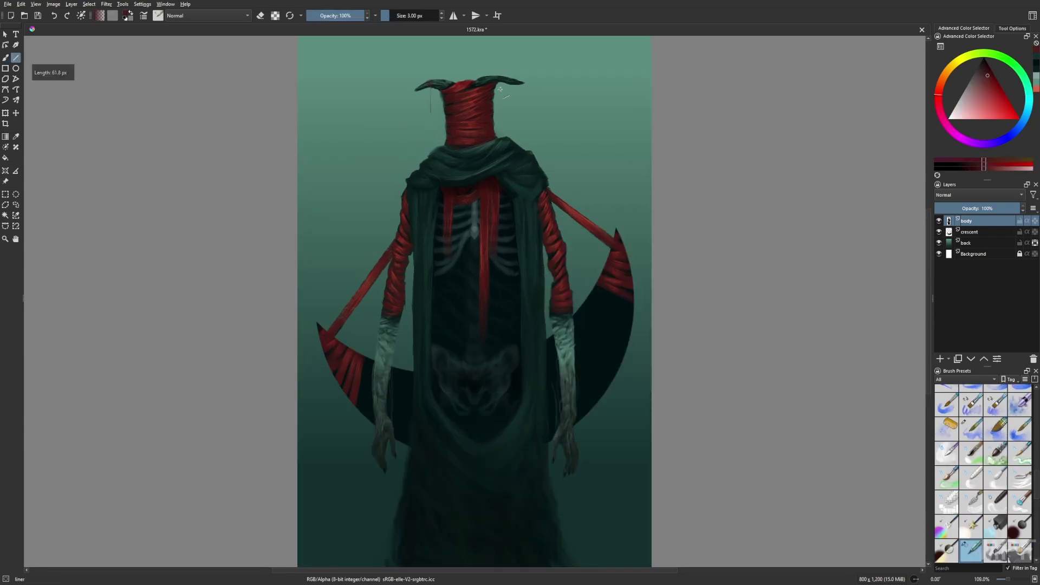
# Step: Fray the crescent's lower edge on the crescent layer with dark strokes of the Wet Bristles Rough brush at 48.09 px
pyautogui.press('b')
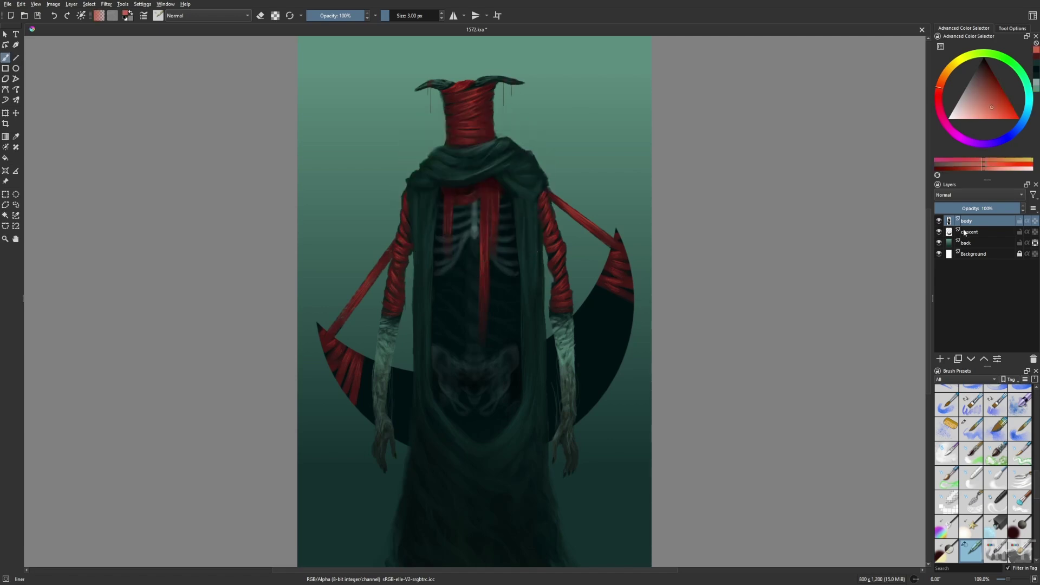
pyautogui.click(965, 232)
pyautogui.moveTo(581, 430); pyautogui.dragTo(582, 428)
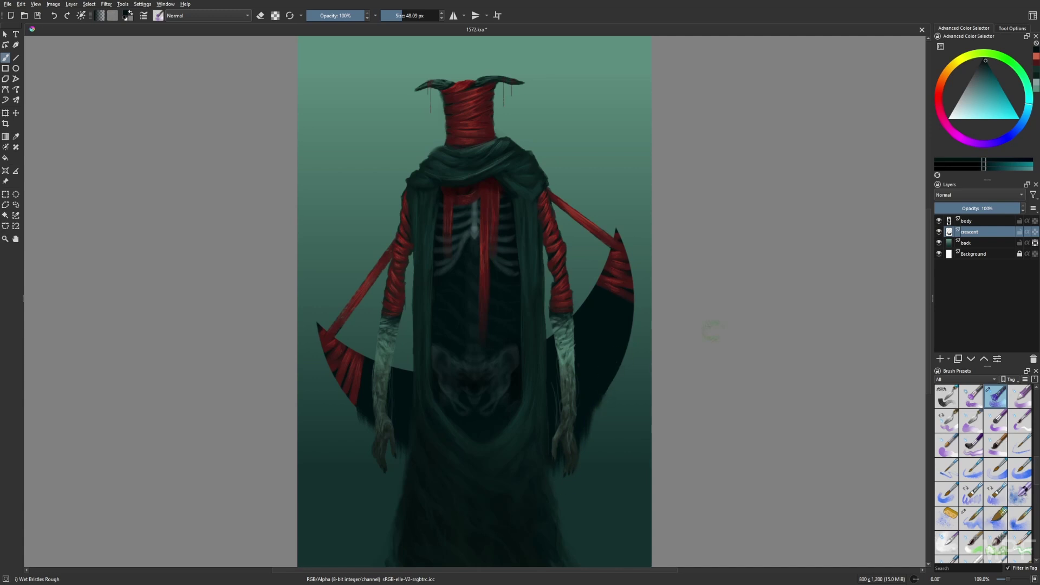
# Step: Create a layer named light beneath the crescent layer and place a large near-white filled disc behind the horned head
pyautogui.press('Insert')
pyautogui.click(960, 114)
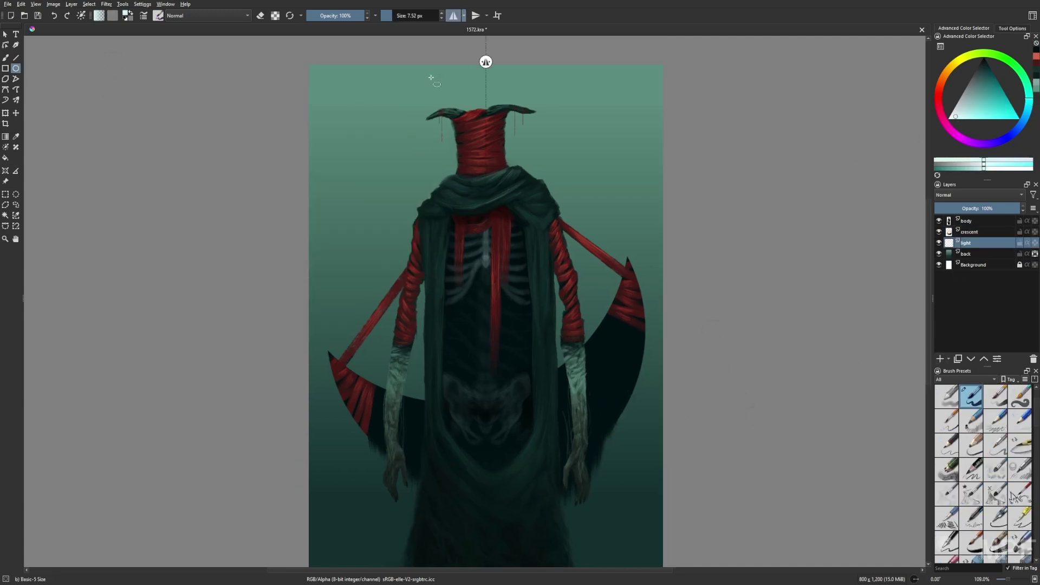
pyautogui.moveTo(486, 88)
pyautogui.mouseDown()
pyautogui.moveTo(566, 167)
pyautogui.moveTo(520, 156)
pyautogui.mouseUp()
pyautogui.press('f')
pyautogui.click(536, 139)
pyautogui.press('b')
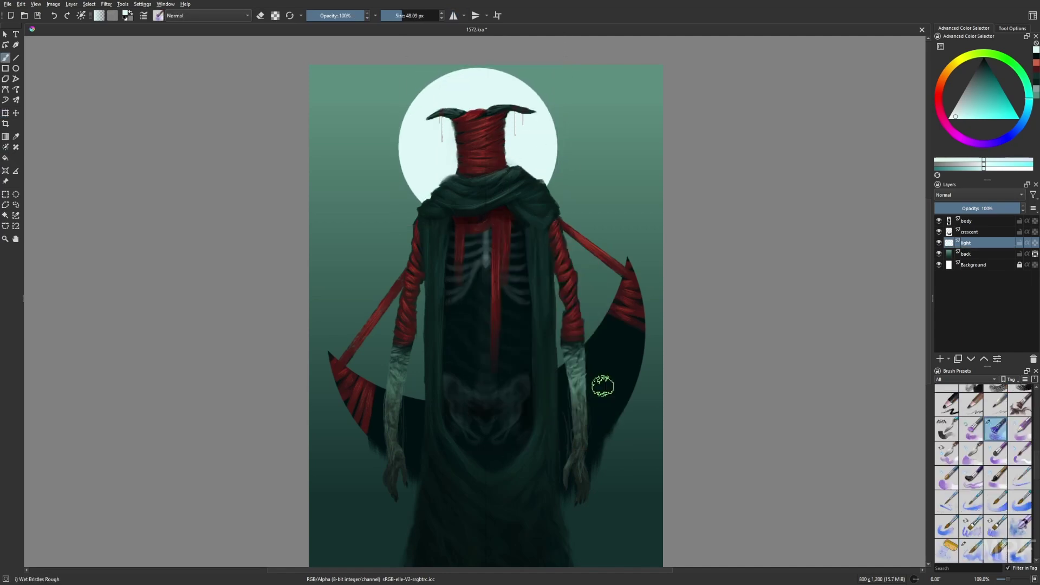
# Step: Break up the disc's right edge into horizontal streaks with the Wet Bristles Rough brush, reducing its size to 18 px
pyautogui.moveTo(536, 92)
pyautogui.mouseDown()
pyautogui.moveTo(563, 163)
pyautogui.moveTo(552, 184)
pyautogui.mouseUp()
pyautogui.press('[')
pyautogui.press('[')
pyautogui.press('[')
pyautogui.press('[')
pyautogui.press('[')
pyautogui.press('[')
pyautogui.moveTo(553, 140); pyautogui.dragTo(596, 139)
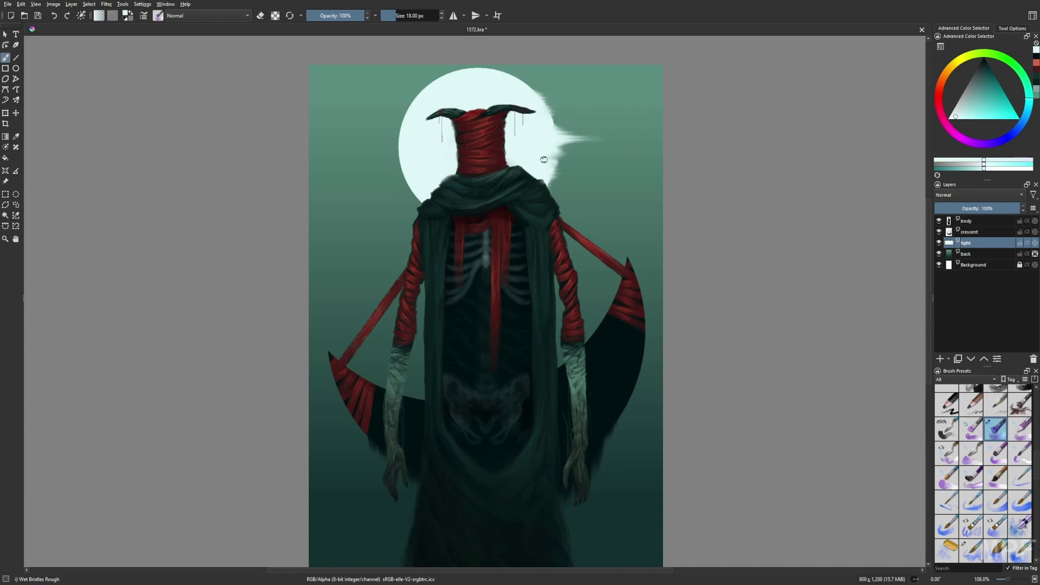
# Step: Extend faint trailing streaks from the disc's right edge with the Chalk Grainy brush at 22% opacity and 33.30 px
pyautogui.press('2')
pyautogui.press('/')
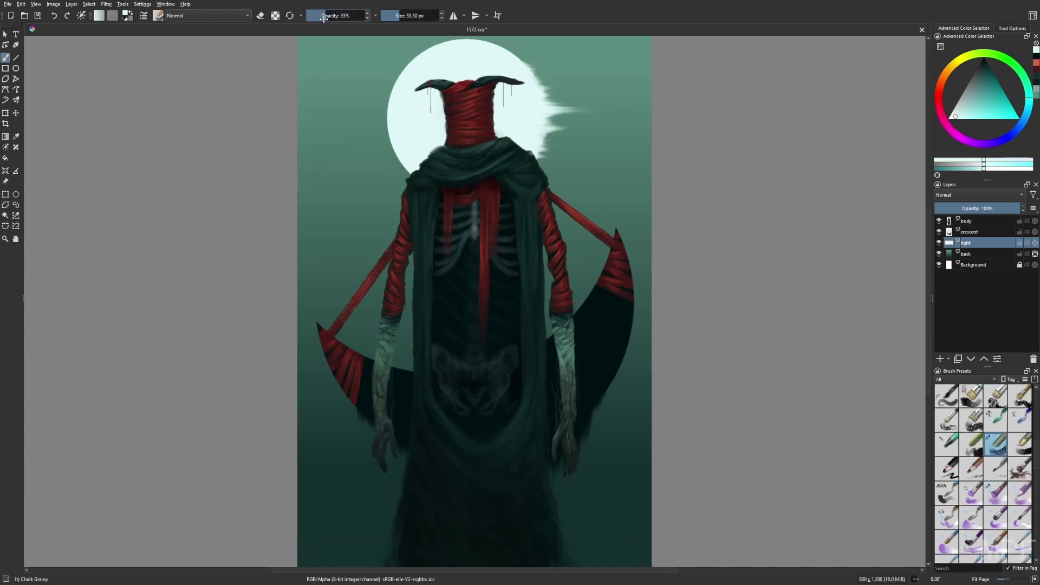
pyautogui.moveTo(323, 18); pyautogui.dragTo(320, 17)
# Step: Tint the back layer with faint red around the crescent's wrapped tips, using the Chalk Grainy brush at 22% opacity and 33.30 px
pyautogui.keyDown('ctrl'); pyautogui.click(492, 315); pyautogui.keyUp('ctrl')
pyautogui.click(973, 255)
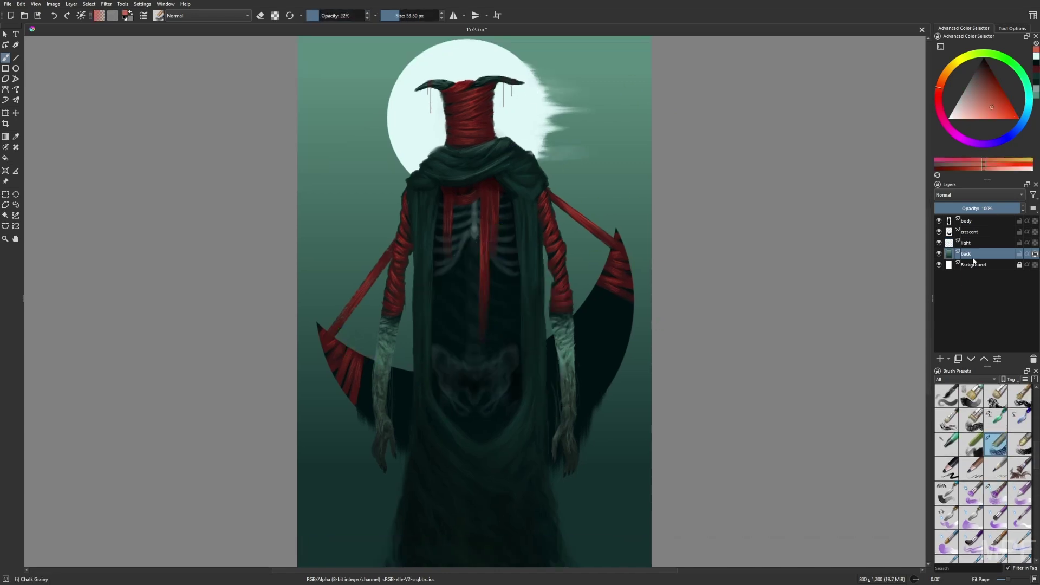
pyautogui.moveTo(352, 355); pyautogui.dragTo(388, 372)
pyautogui.moveTo(604, 267); pyautogui.dragTo(598, 240)
pyautogui.moveTo(346, 301); pyautogui.dragTo(420, 263)
pyautogui.moveTo(553, 200); pyautogui.dragTo(612, 320)
# Step: Texture the disc on the light layer with near-white WaterC Spread strokes in Color Dodge mode at 100% opacity
pyautogui.press('pageup')
pyautogui.press('/')
pyautogui.keyDown('ctrl'); pyautogui.click(417, 135); pyautogui.keyUp('ctrl')
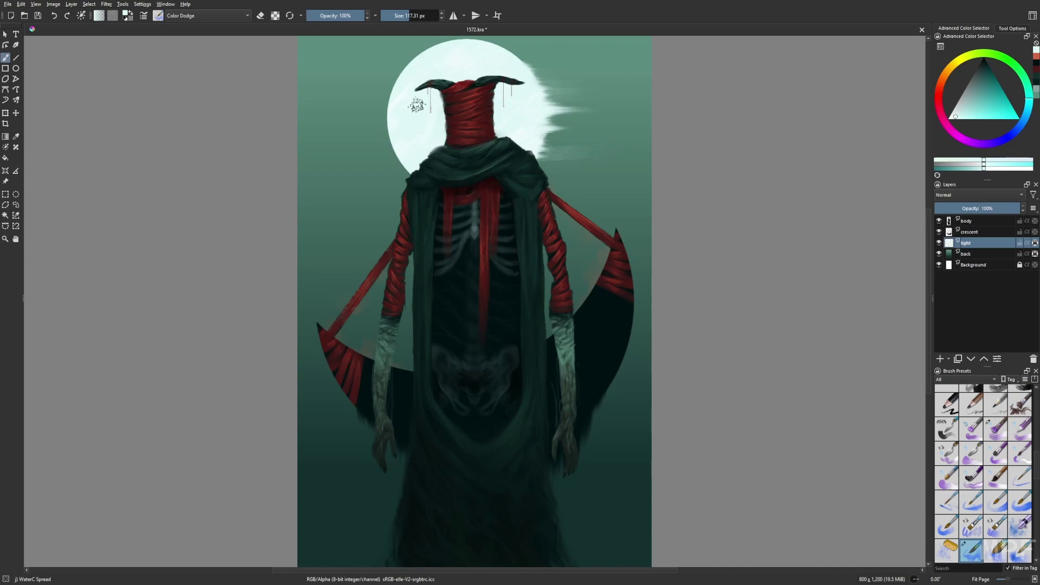
pyautogui.moveTo(415, 132); pyautogui.dragTo(414, 141)
# Step: Brush cloudy diagonal streaks across the back layer with dark teal WaterC Spread in Multiply mode at 22% opacity and 320 px
pyautogui.press('pagedown')
pyautogui.rightClick(687, 366)
pyautogui.click(715, 327)
pyautogui.press('-')
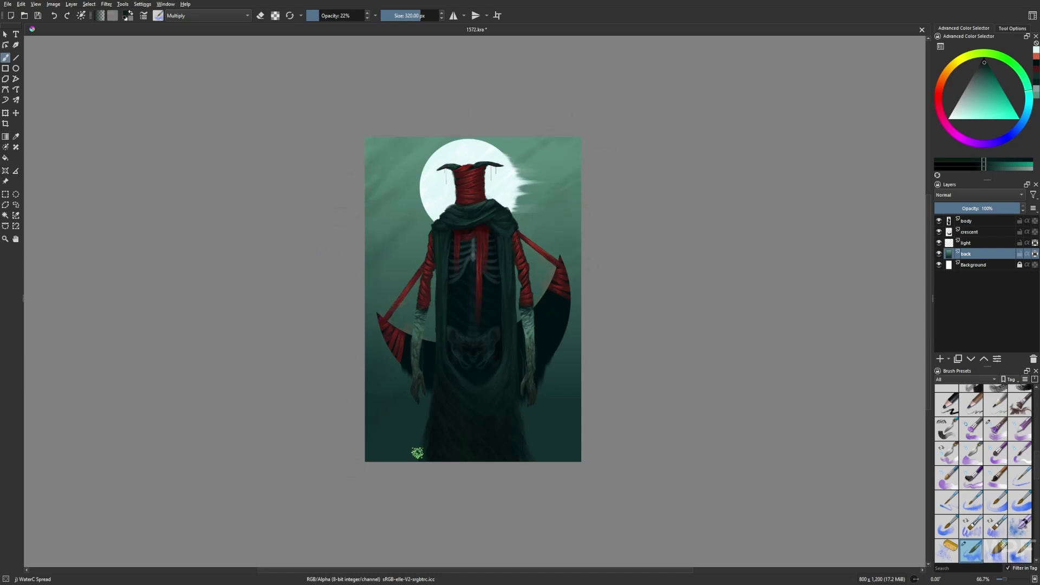
pyautogui.moveTo(467, 375); pyautogui.dragTo(561, 282)
# Step: Draw thin black vertical straight lines from the crescent's right part to the canvas bottom on the crescent layer, with the 3 px liner brush
pyautogui.press('pageup')
pyautogui.press('pageup')
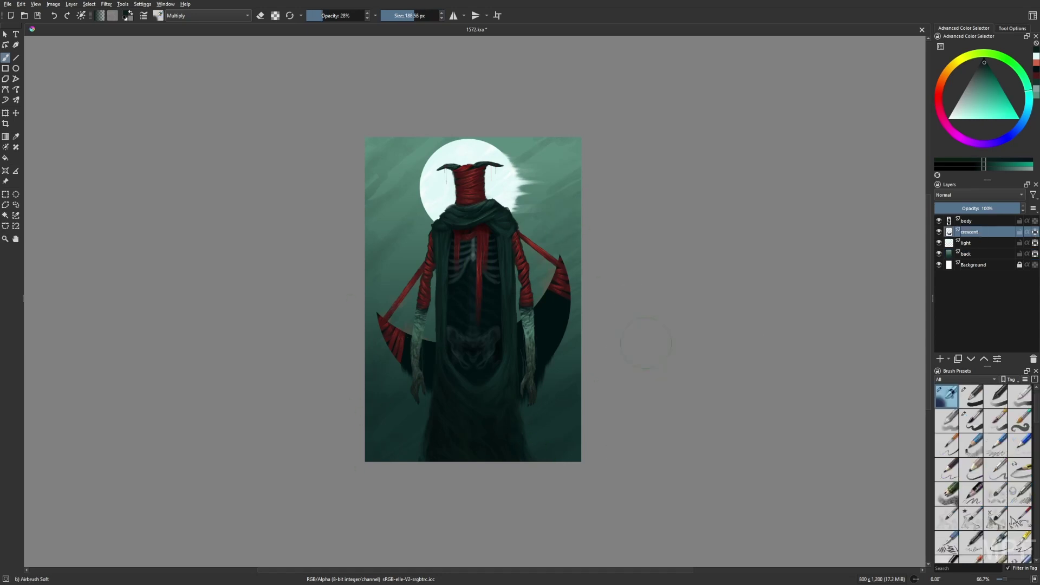
pyautogui.press('/')
pyautogui.rightClick(711, 423)
pyautogui.click(713, 412)
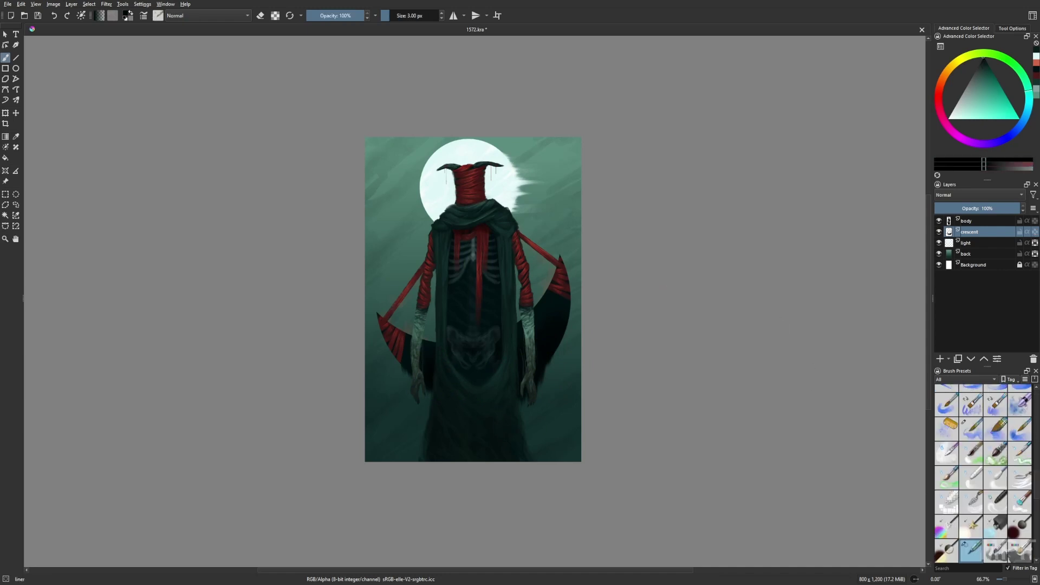
pyautogui.scroll(3, 472, 357)
pyautogui.press('v')
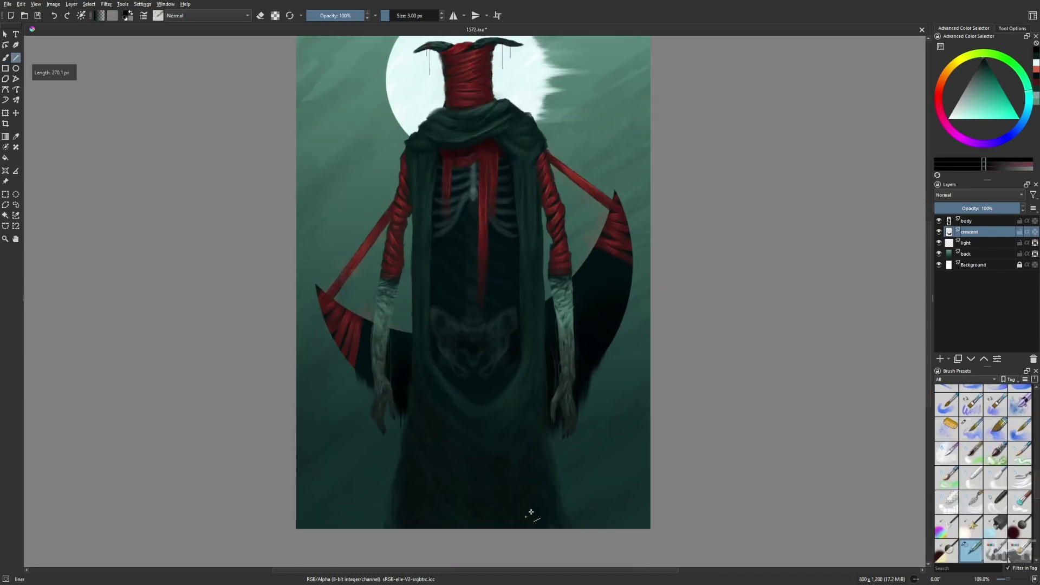
pyautogui.moveTo(564, 511); pyautogui.dragTo(564, 439)
pyautogui.moveTo(596, 531); pyautogui.dragTo(596, 334)
pyautogui.moveTo(618, 530); pyautogui.dragTo(618, 289)
# Step: Add matching thin vertical lines below the crescent's left part and fill in a few more, then return to freehand painting
pyautogui.moveTo(369, 390); pyautogui.dragTo(369, 528)
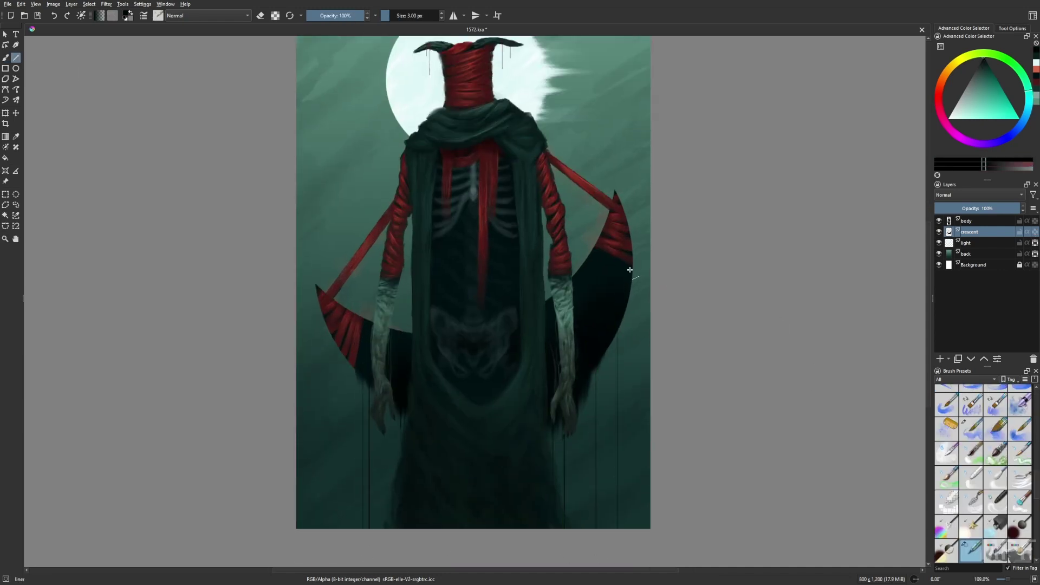
pyautogui.moveTo(339, 351); pyautogui.dragTo(339, 529)
pyautogui.moveTo(317, 241); pyautogui.dragTo(317, 528)
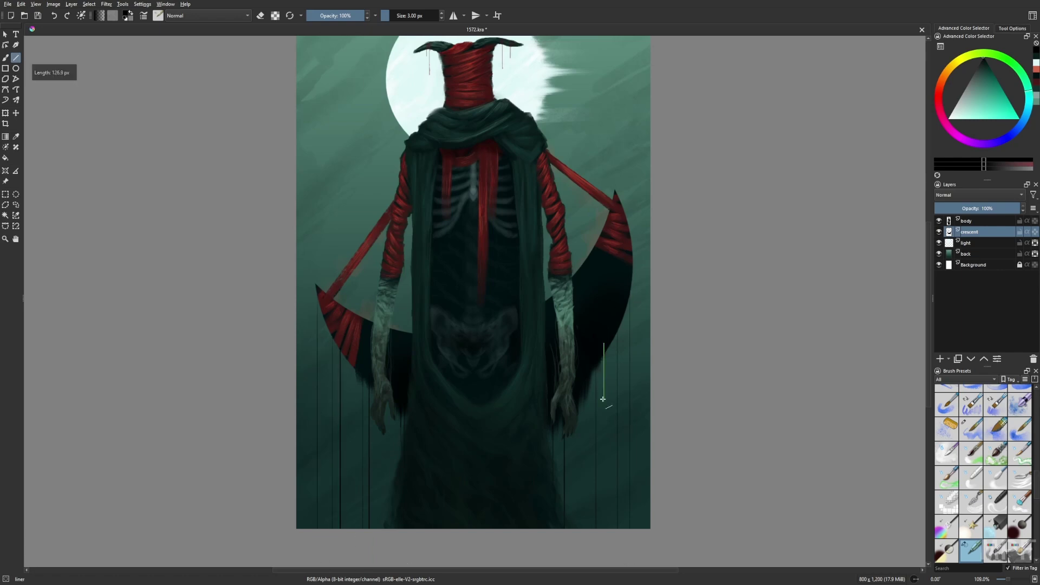
pyautogui.press('2')
pyautogui.press('b')
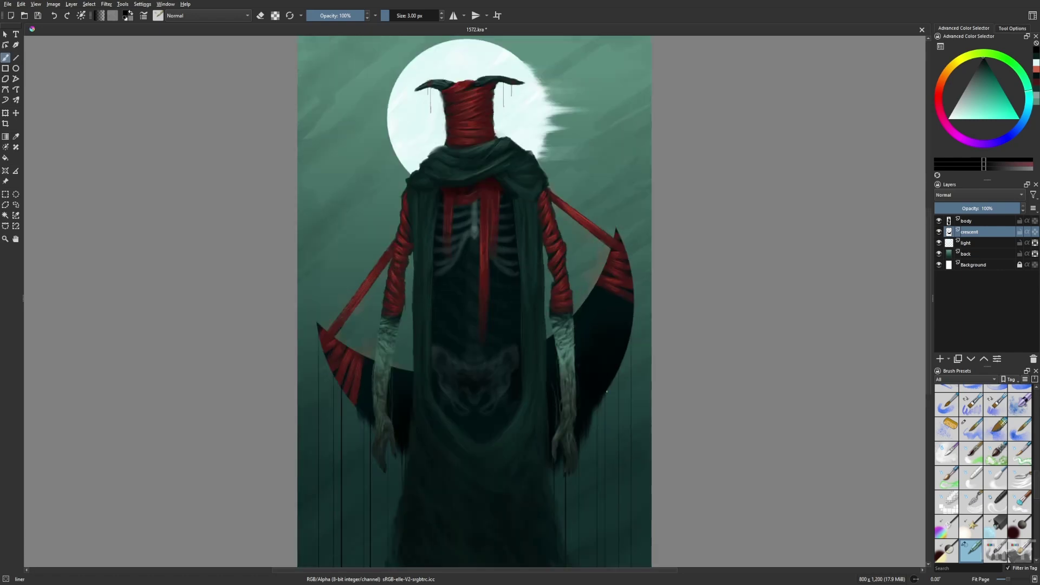
# Step: Texture the crescent's dark surface with the WaterC Spread brush, using a pale grey-teal in Overlay mode
pyautogui.press('/')
pyautogui.rightClick(746, 329)
pyautogui.click(746, 276)
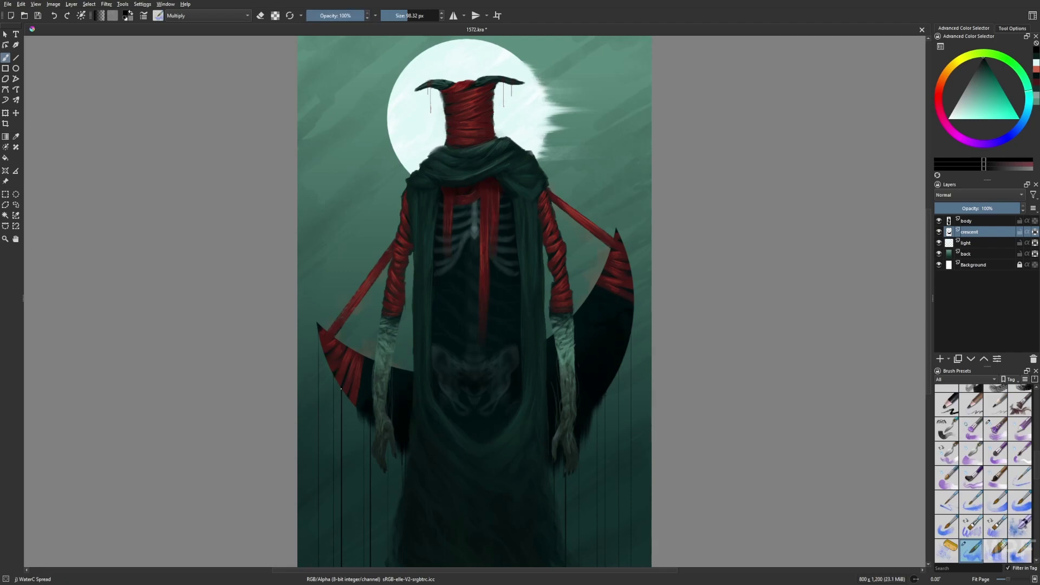
pyautogui.rightClick(594, 391)
pyautogui.click(589, 390)
pyautogui.hotkey('alt', 'shift', 'o')
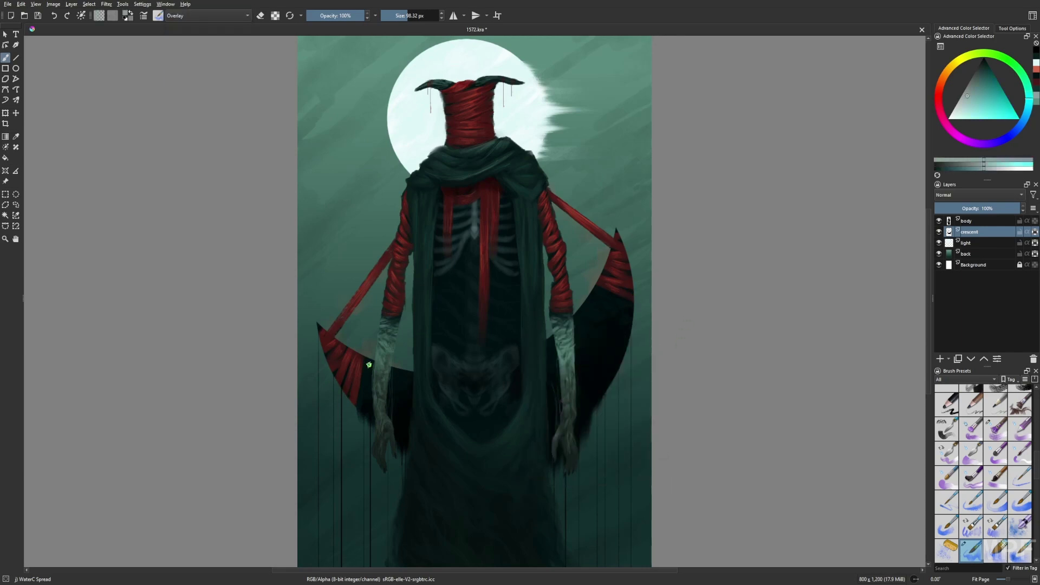
pyautogui.moveTo(369, 364); pyautogui.dragTo(401, 372)
pyautogui.hotkey('alt', 'shift', 'm')
pyautogui.hotkey('alt', 'shift', 'n')
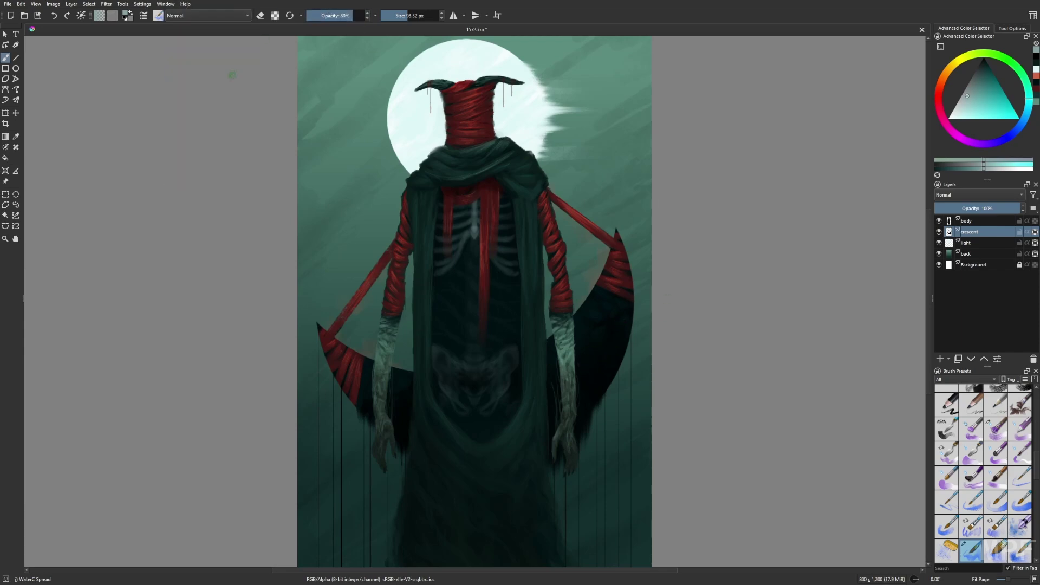
pyautogui.press('i')
# Step: Mirror the view, darken the lower robe with black Airbrush Soft in Multiply mode, and flare its hem with the 13 px Gamer Knife Maybe brush
pyautogui.press('m')
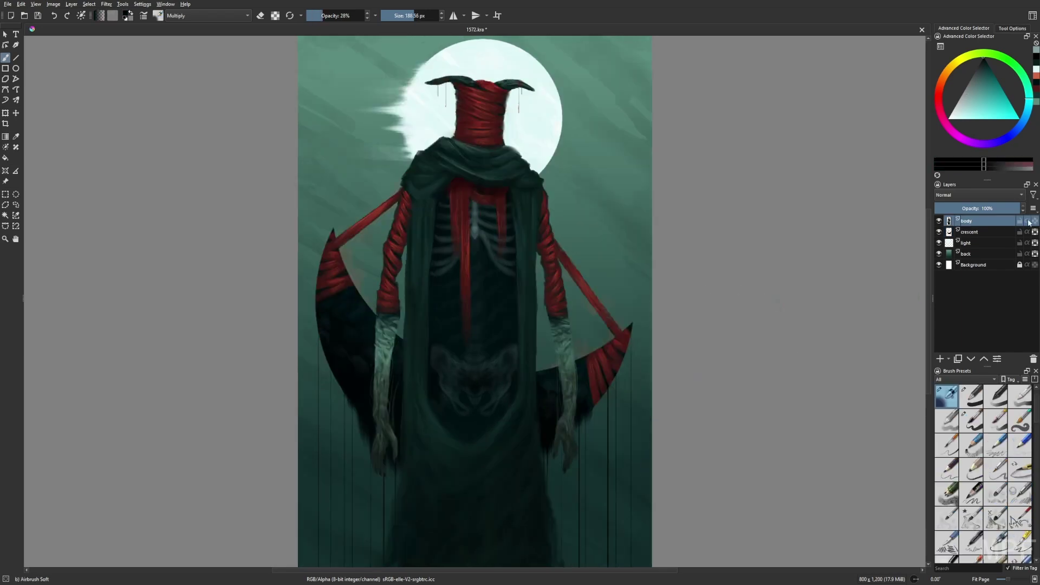
pyautogui.scroll(-3, 576, 453)
pyautogui.rightClick(429, 441)
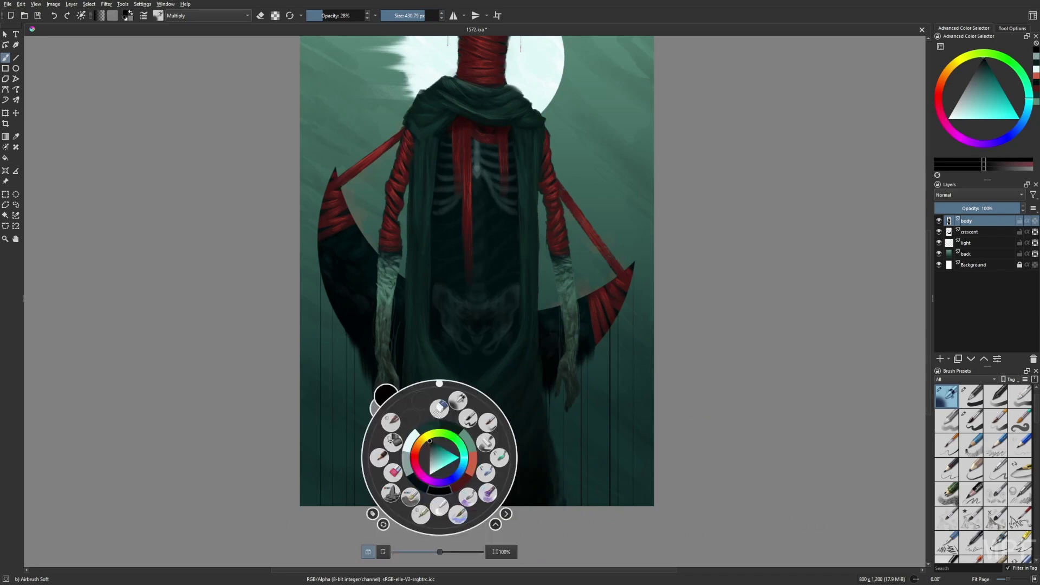
pyautogui.click(393, 404)
pyautogui.press(']')
pyautogui.press(']')
pyautogui.press(']')
pyautogui.press(']')
pyautogui.press(']')
pyautogui.press(']')
pyautogui.press(']')
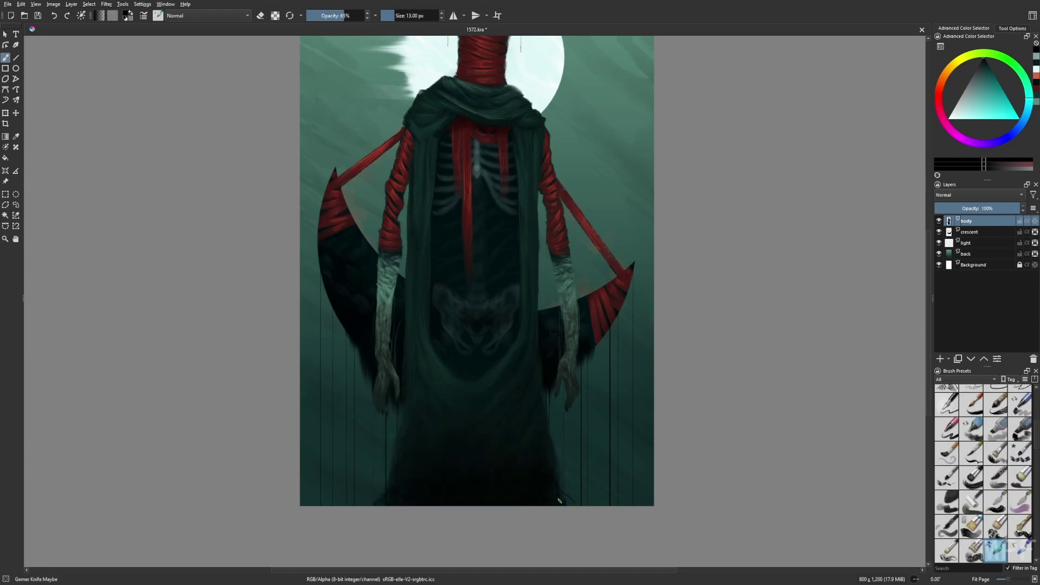
pyautogui.scroll(2, 562, 495)
# Step: Add fine muted-teal details to the body layer with the liner brush at 3 px, lowering its opacity to 29%
pyautogui.press('/')
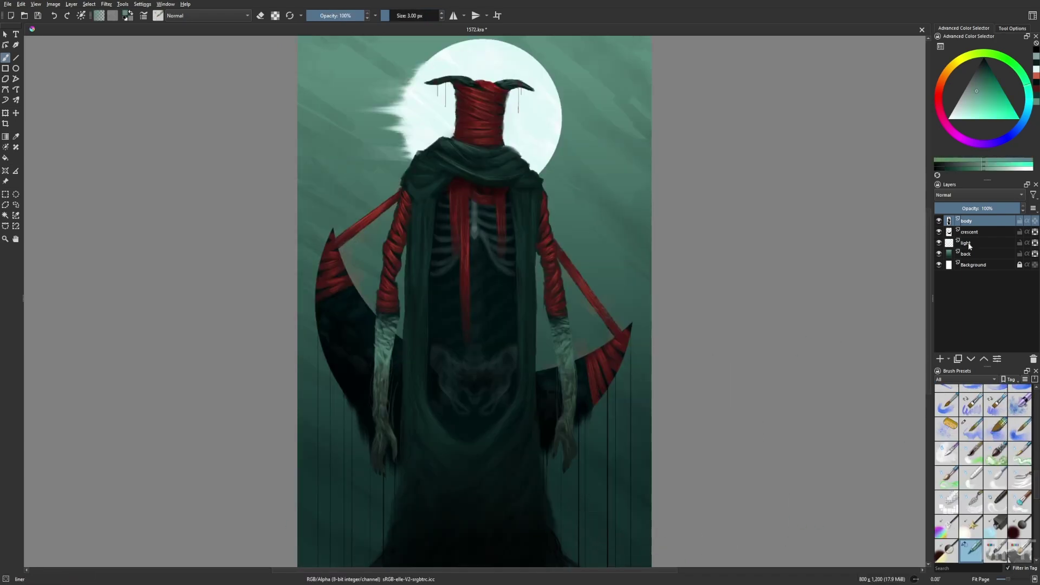
pyautogui.press('o')
pyautogui.press('o')
pyautogui.press('o')
pyautogui.press('o')
pyautogui.press('o')
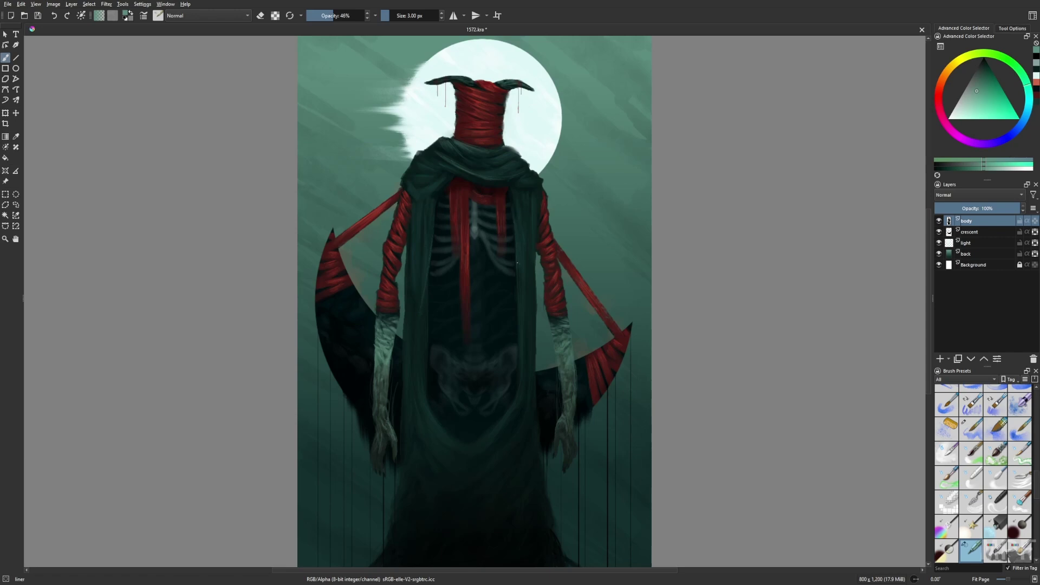
pyautogui.press('o')
pyautogui.press('o')
pyautogui.press('o')
# Step: Shade the ribcage with Airbrush Soft in Multiply mode at 28% opacity, reducing the brush size to 20.30 px
pyautogui.rightClick(606, 324)
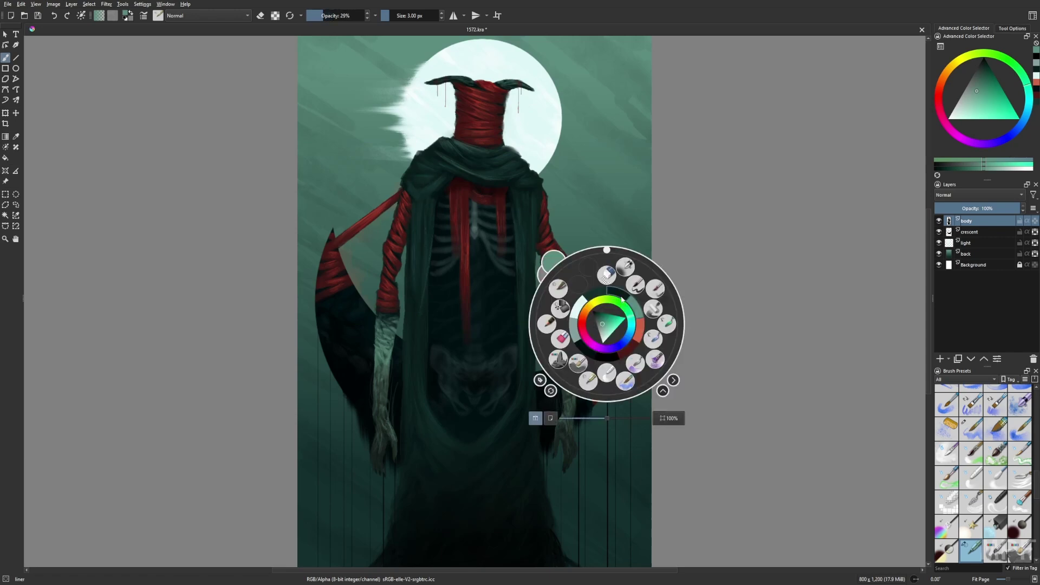
pyautogui.click(595, 294)
pyautogui.press('[')
pyautogui.press('[')
pyautogui.press('[')
pyautogui.press('[')
pyautogui.press('[')
pyautogui.press('[')
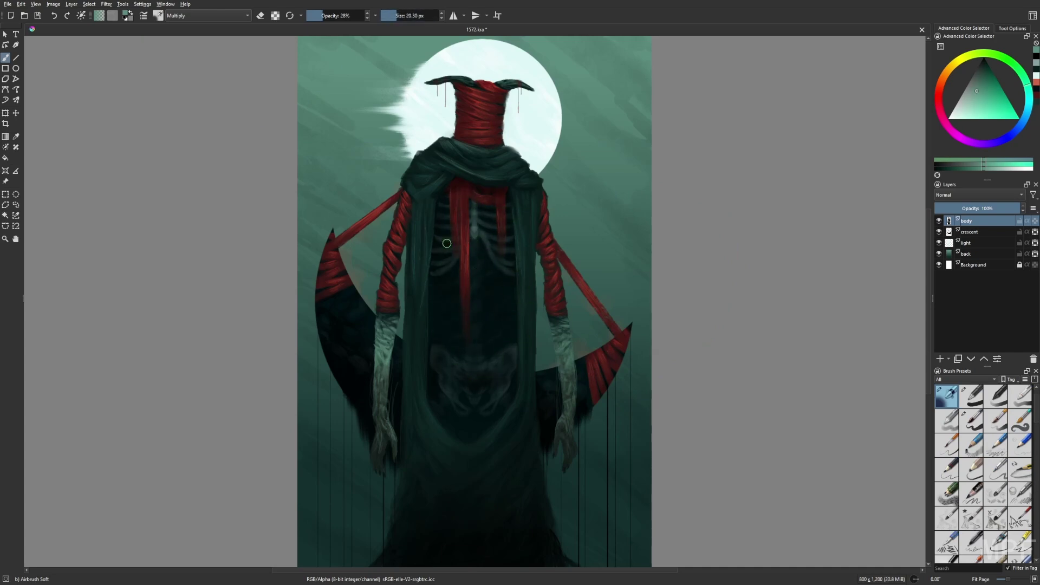
# Step: Brighten the forearms just below the red wrappings with near-white Airbrush Soft in Overlay mode at 28% opacity and 20.30 px
pyautogui.rightClick(761, 364)
pyautogui.click(750, 355)
pyautogui.hotkey('alt', 'shift', 'o')
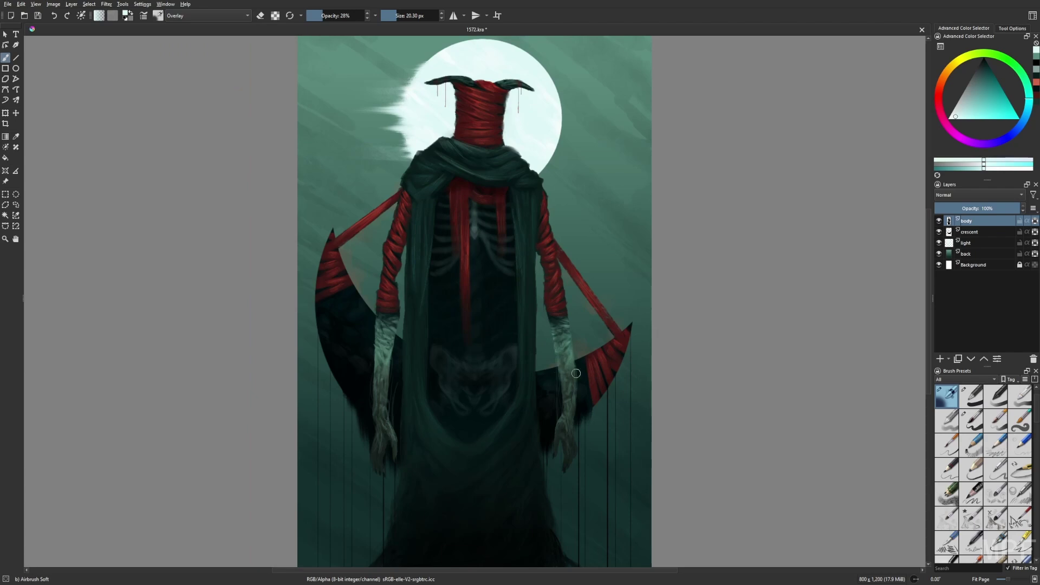
pyautogui.moveTo(396, 322); pyautogui.dragTo(395, 364)
pyautogui.rightClick(739, 414)
pyautogui.click(738, 352)
# Step: Unmirror the view and scatter bright specks beside the disc's streaked edge on the back layer, using WaterC Special Splats in Color Dodge at 30% opacity
pyautogui.press('m')
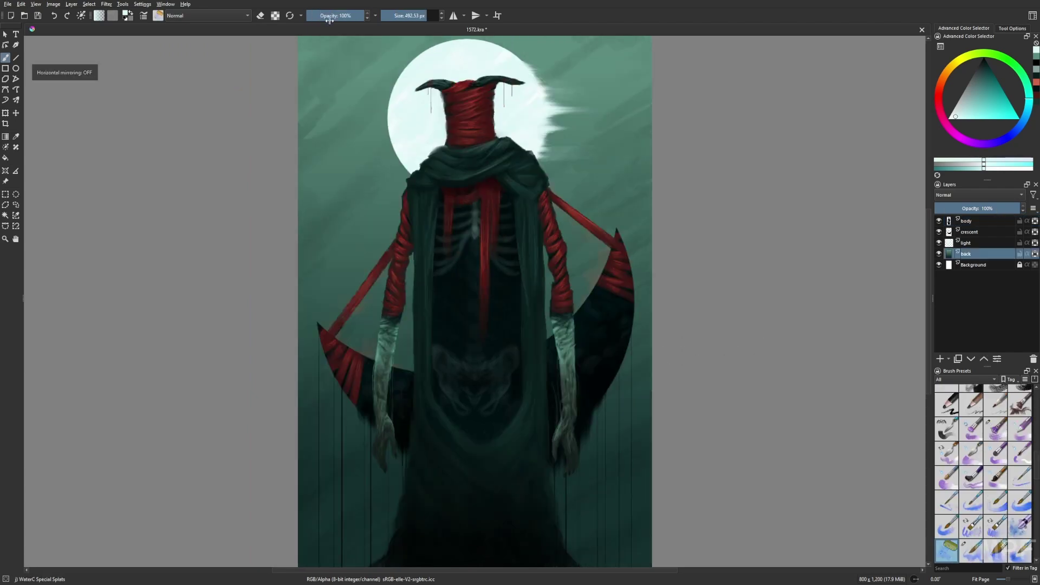
pyautogui.press('pagedown')
pyautogui.press('pagedown')
pyautogui.press('pagedown')
pyautogui.hotkey('alt', 'shift', 'd')
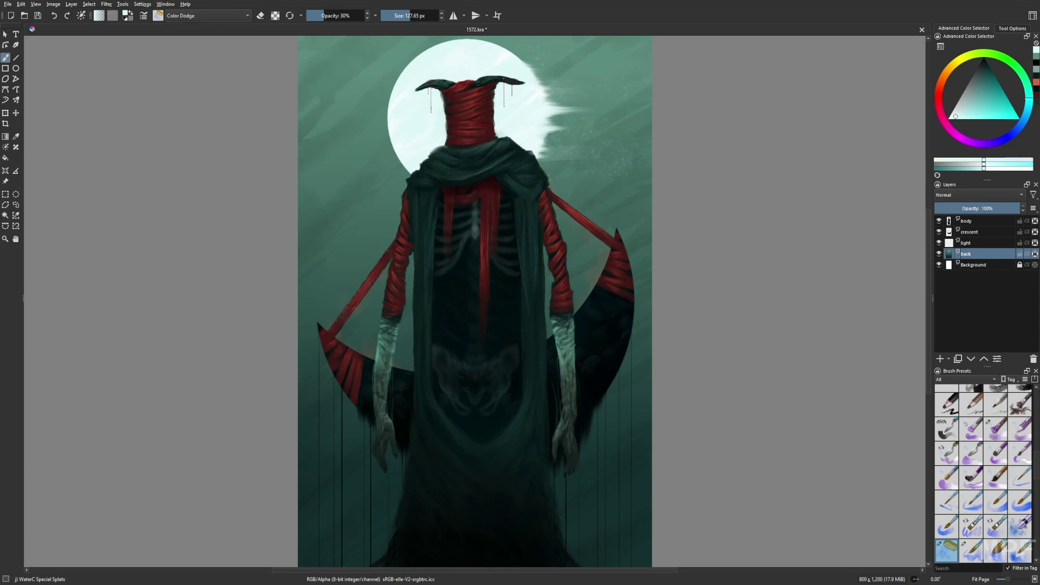
# Step: Mirror the view and spread a soft Color Dodge glow beside the disc and over the body's shoulders with Airbrush Soft at 28% opacity
pyautogui.press('/')
pyautogui.press('m')
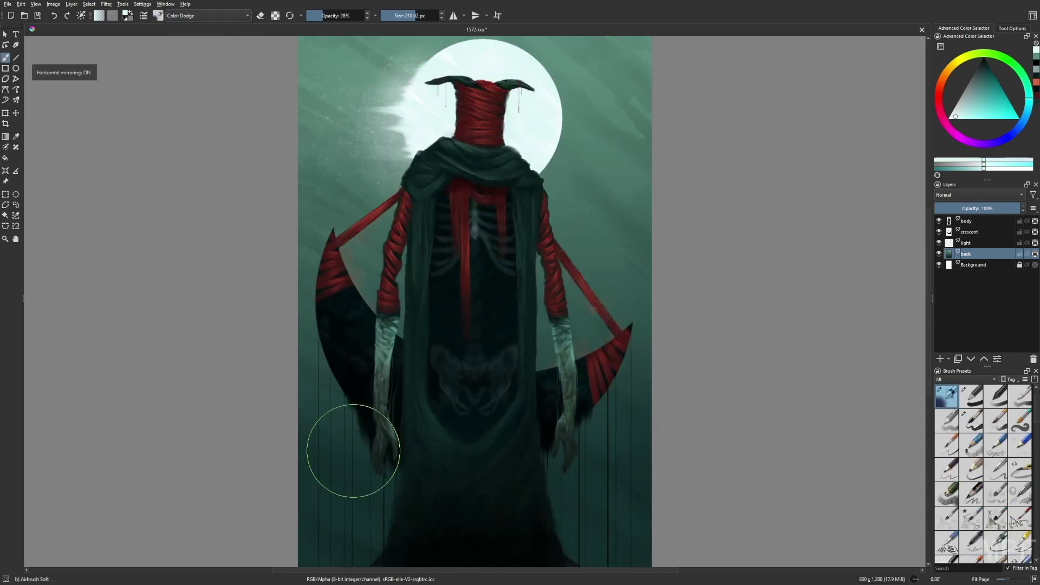
pyautogui.click(970, 221)
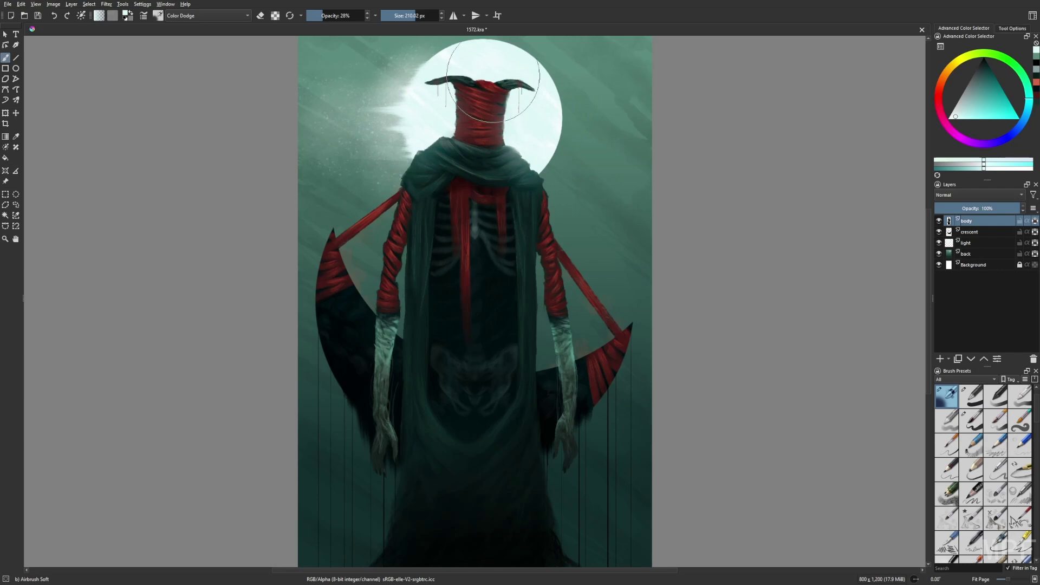
# Step: Draw fine bright rim highlights on the shoulder cloth, head and horns with the 3 px liner brush in Color Dodge mode, and unmirror the view
pyautogui.click(971, 550)
pyautogui.click(207, 16)
pyautogui.click(207, 15)
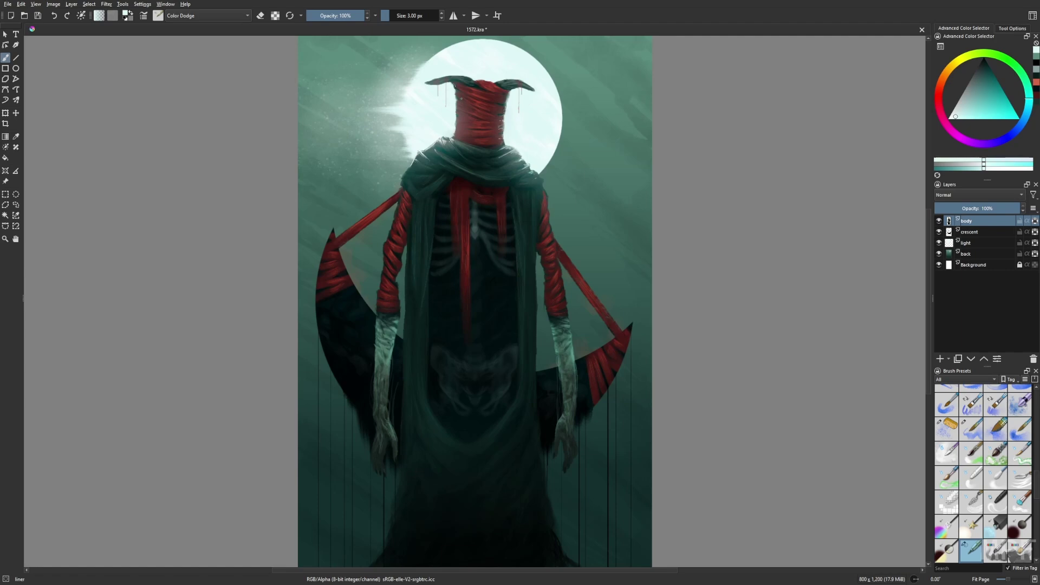
pyautogui.press('m')
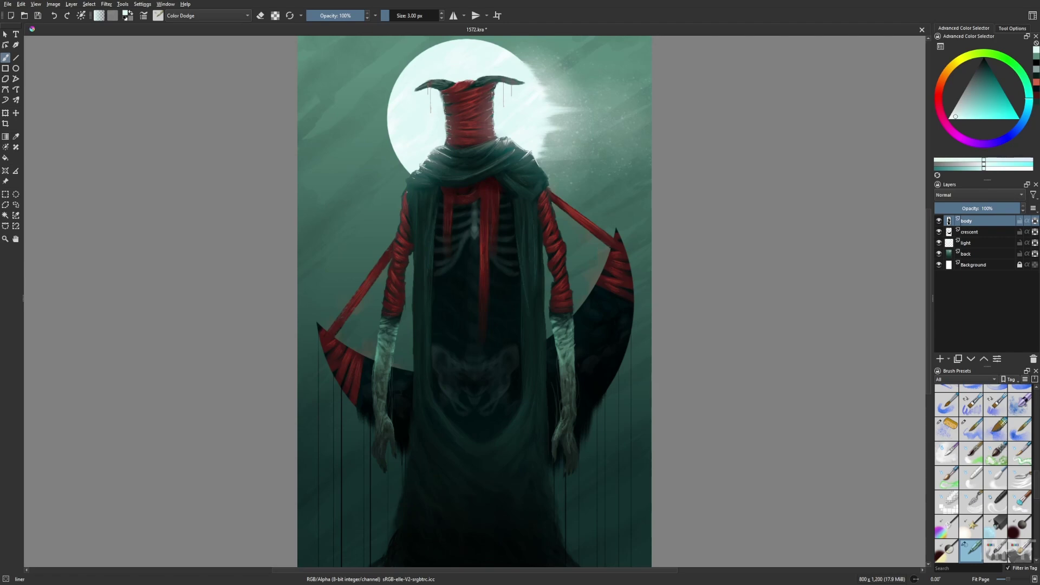
pyautogui.press('pagedown')
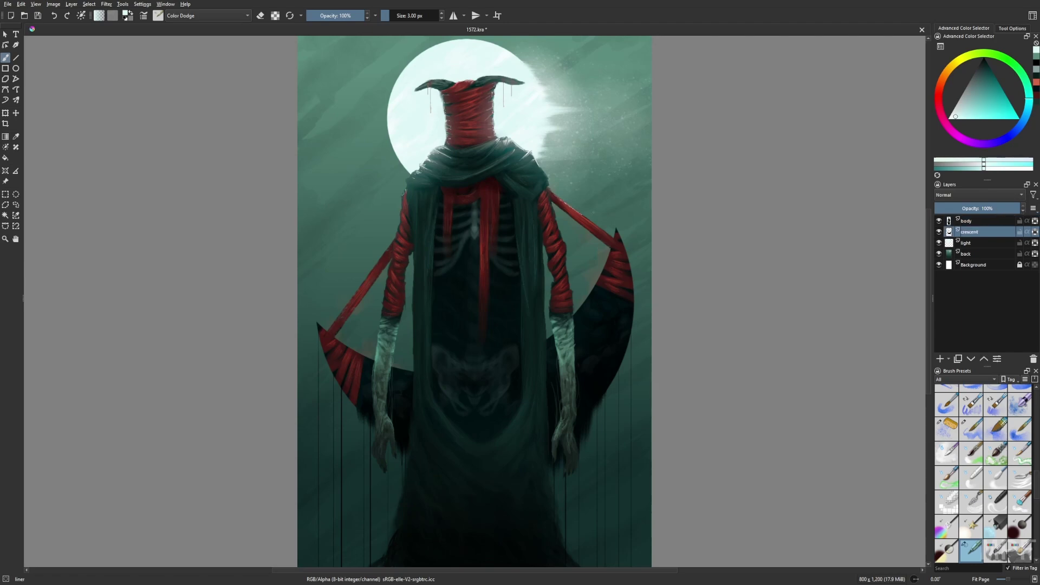
pyautogui.press('pageup')
# Step: Shade the head wrappings in dark red with Airbrush Soft in Multiply mode at 28% opacity and 31.17 px
pyautogui.rightClick(608, 278)
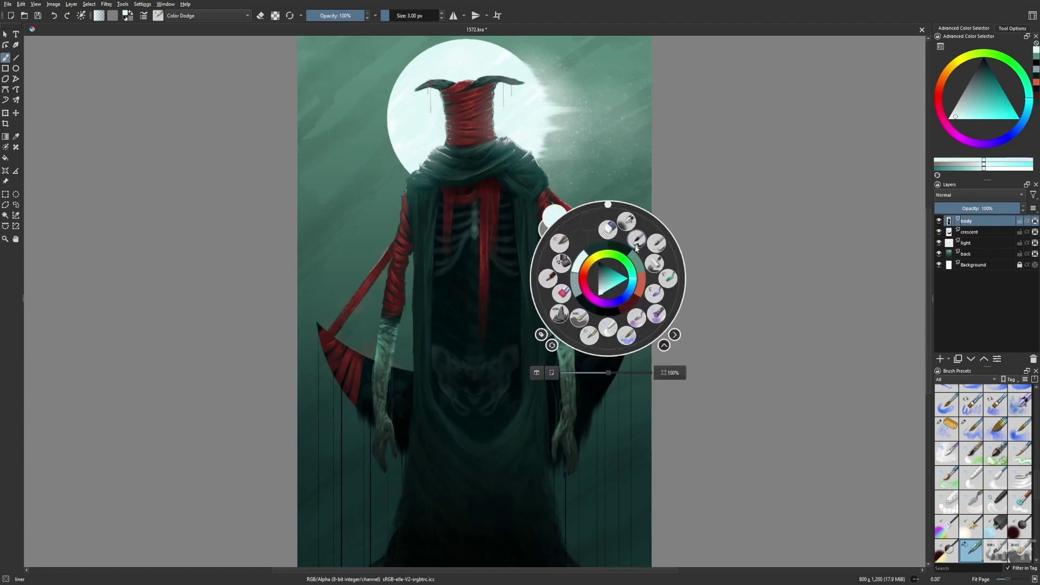
pyautogui.click(608, 233)
pyautogui.click(206, 15)
pyautogui.click(184, 62)
pyautogui.moveTo(457, 98); pyautogui.dragTo(484, 128)
# Step: Darken both forearms with dark teal Airbrush Soft in Multiply mode at 28% opacity and 31.17 px, and save the file
pyautogui.rightClick(476, 169)
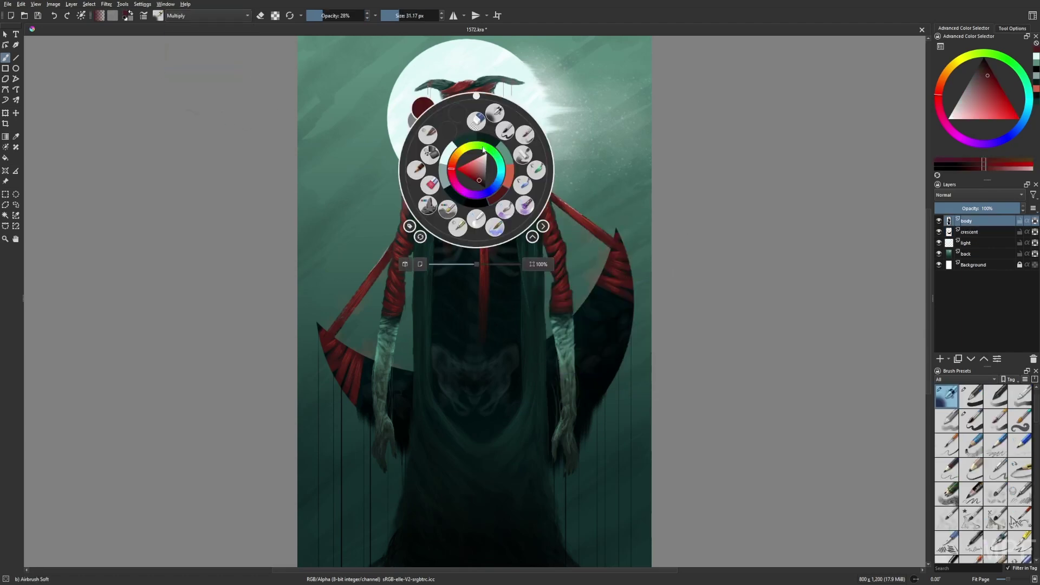
pyautogui.click(445, 168)
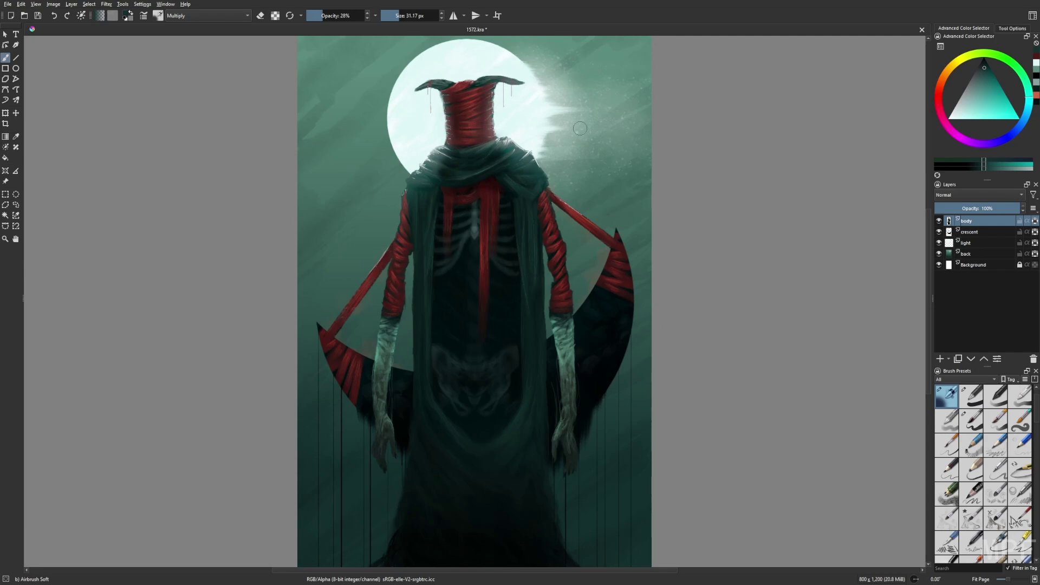
pyautogui.moveTo(381, 390); pyautogui.dragTo(379, 341)
pyautogui.moveTo(570, 329); pyautogui.dragTo(570, 404)
pyautogui.moveTo(568, 354); pyautogui.dragTo(567, 424)
pyautogui.moveTo(380, 372); pyautogui.dragTo(381, 339)
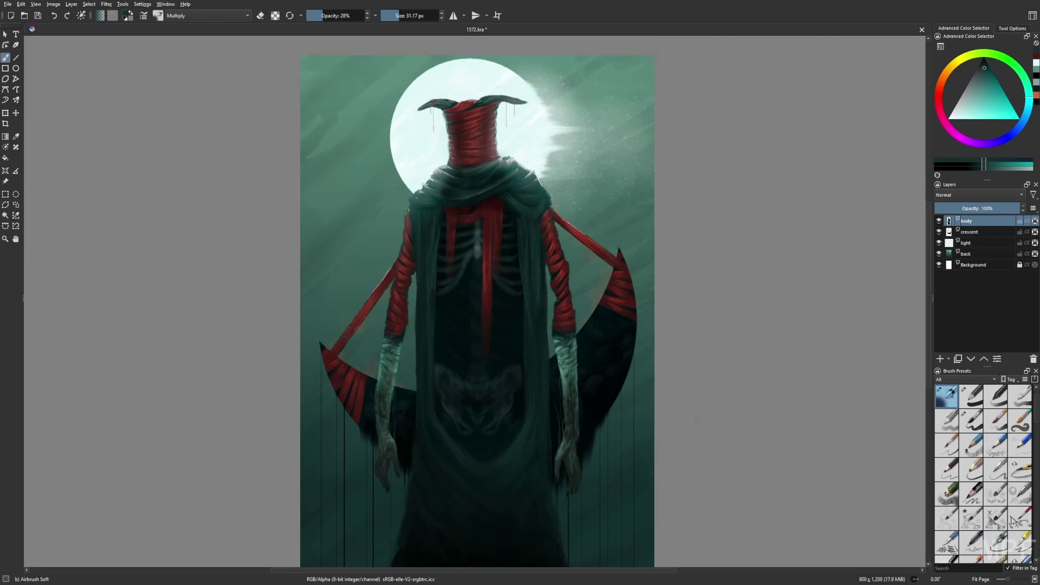
pyautogui.hotkey('ctrl', 's')
# Step: Group the body, crescent, light and back layers as all, and create a merged copy above the hidden group
pyautogui.keyDown('shift'); pyautogui.click(973, 244); pyautogui.keyUp('shift')
pyautogui.keyDown('shift'); pyautogui.click(973, 255); pyautogui.keyUp('shift')
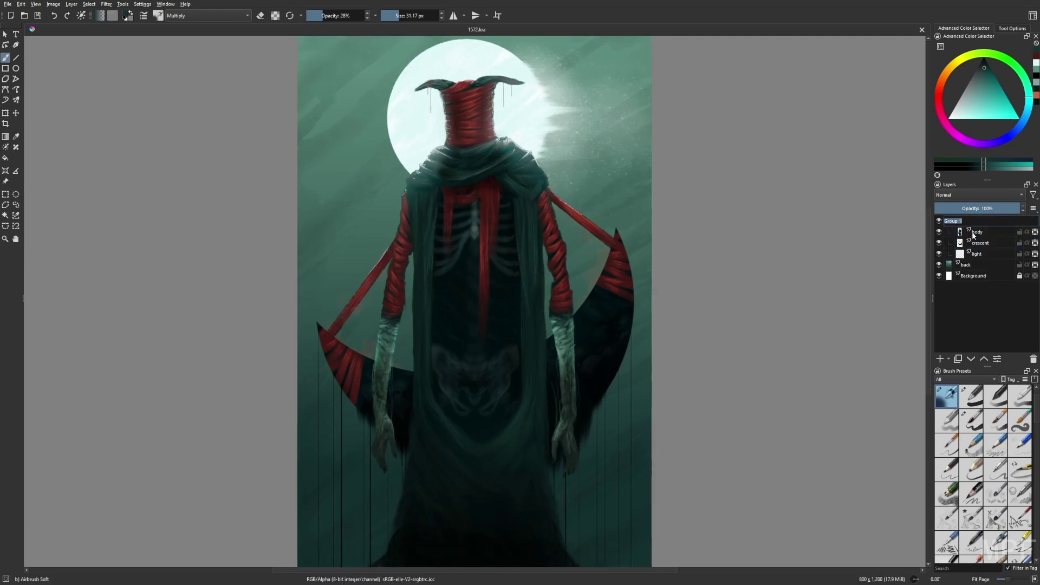
pyautogui.rightClick(972, 254)
pyautogui.click(910, 281)
pyautogui.hotkey('ctrl', 'e')
# Step: Set up a Random Noise filter on the merged layer with opacity 4
pyautogui.click(106, 4)
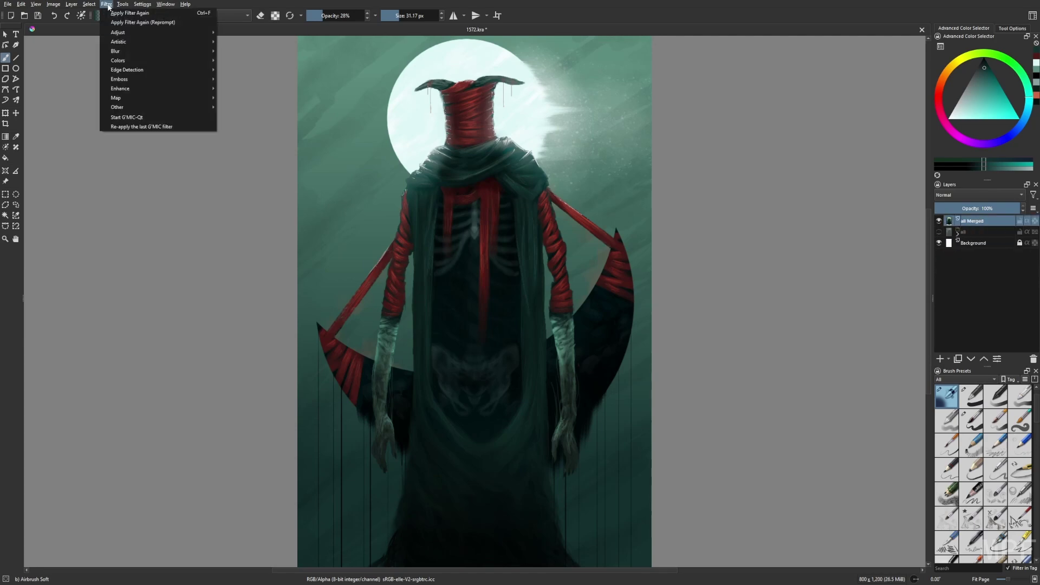
pyautogui.click(244, 109)
pyautogui.moveTo(770, 169); pyautogui.dragTo(753, 170)
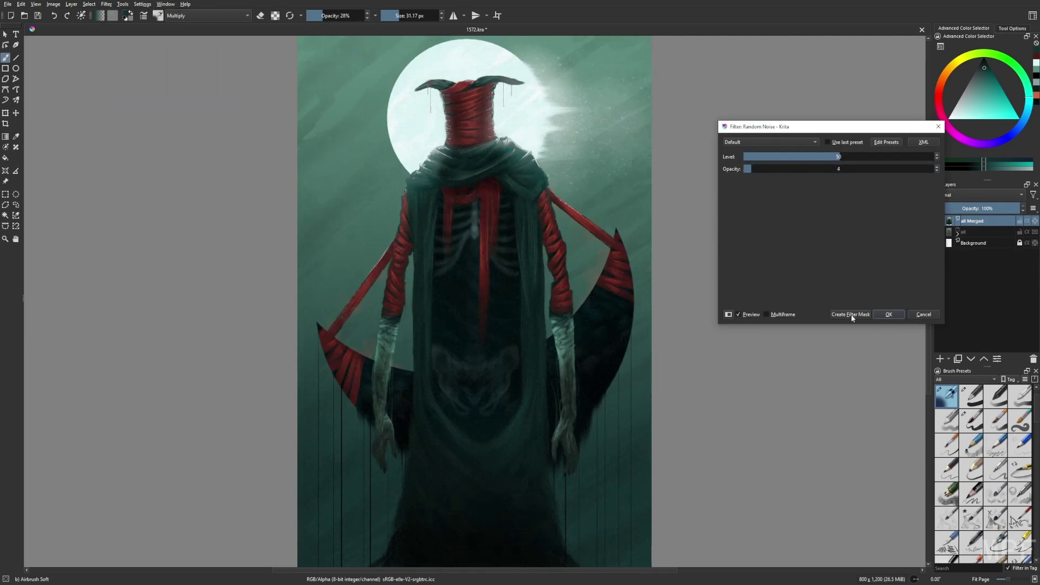